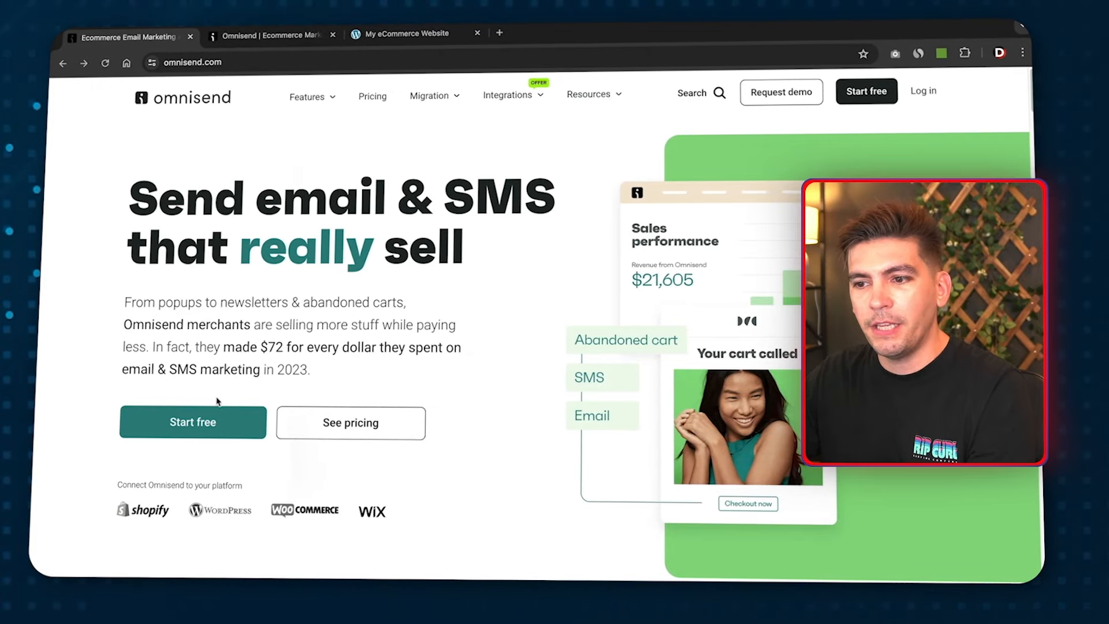
- Sign up for a free Omnisend account and verify the email address through the registration message in Gmail
left_click(197, 428)
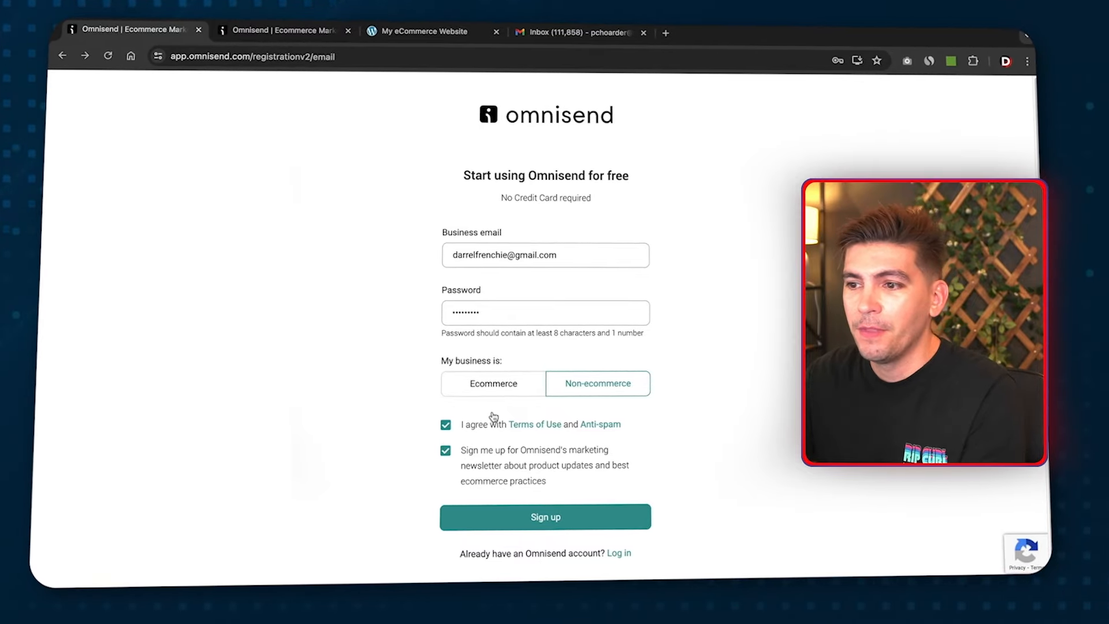
left_click(537, 518)
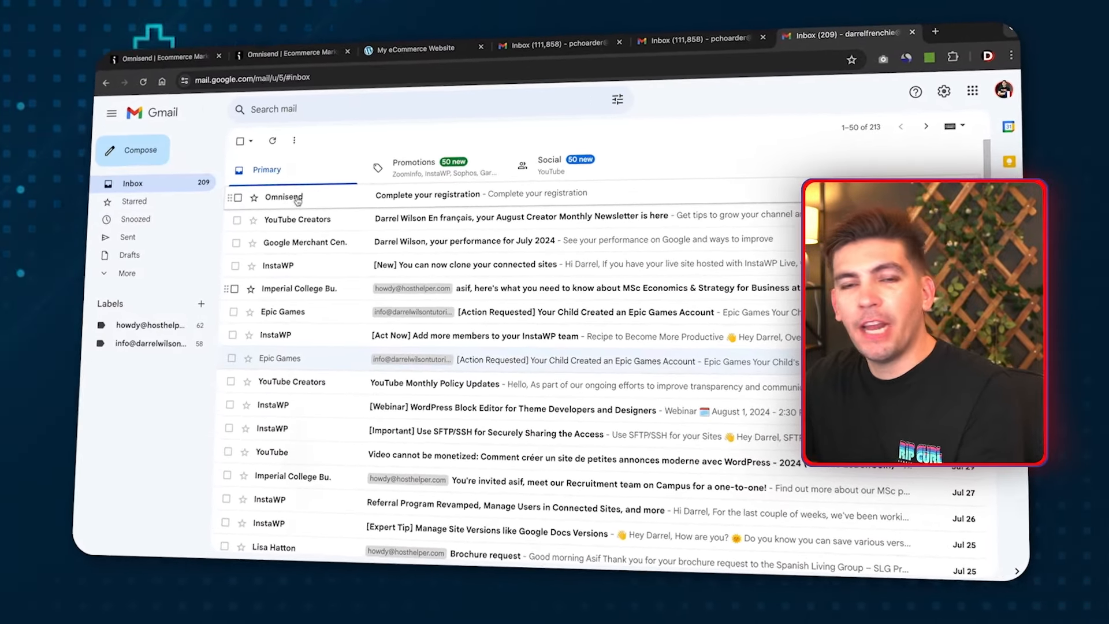
left_click(426, 194)
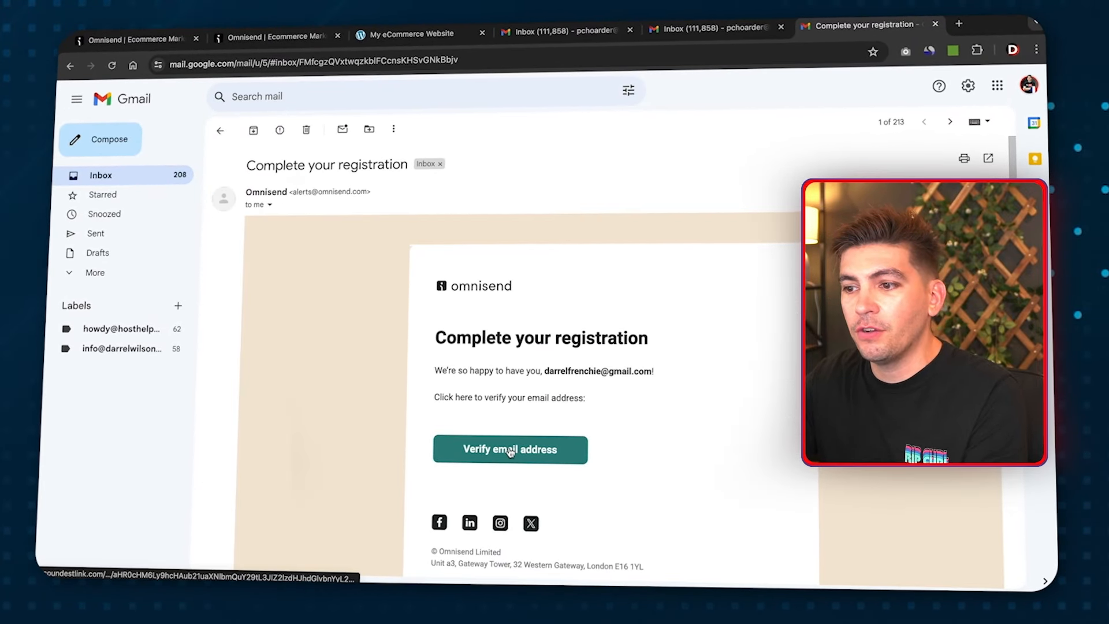
left_click(511, 450)
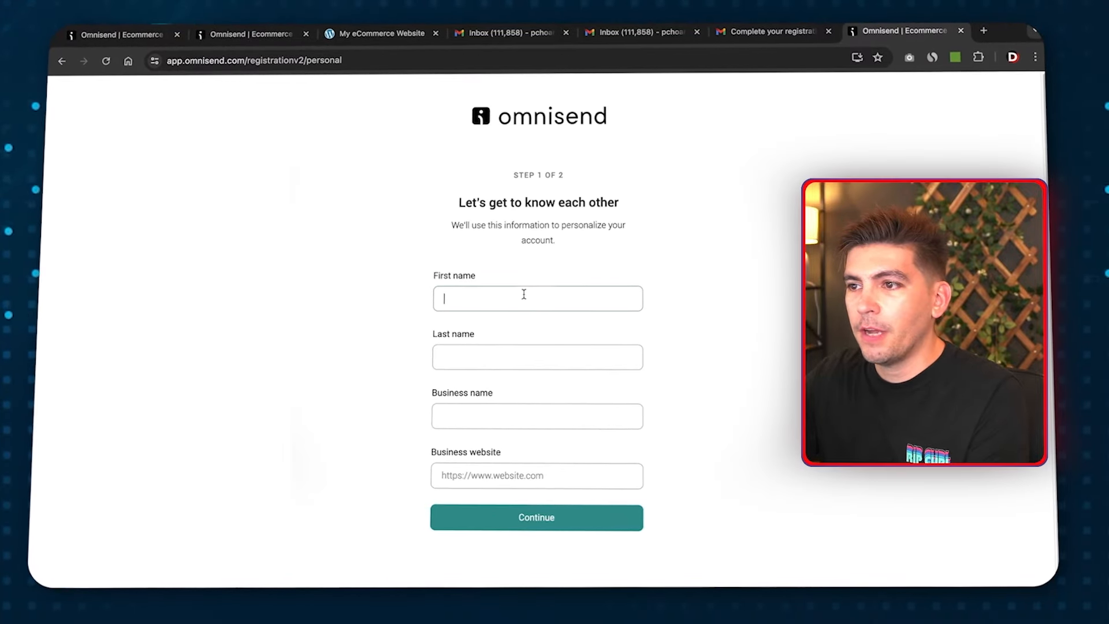
- Fill in the account owner's first name and last name in the registration form
left_click(524, 294)
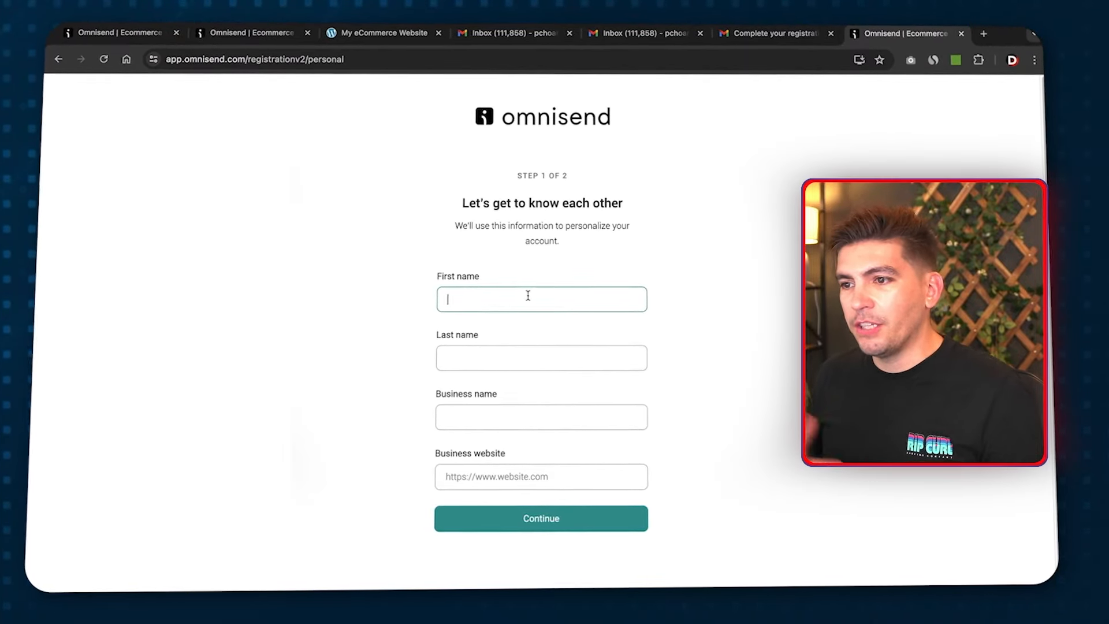
type("Darre")
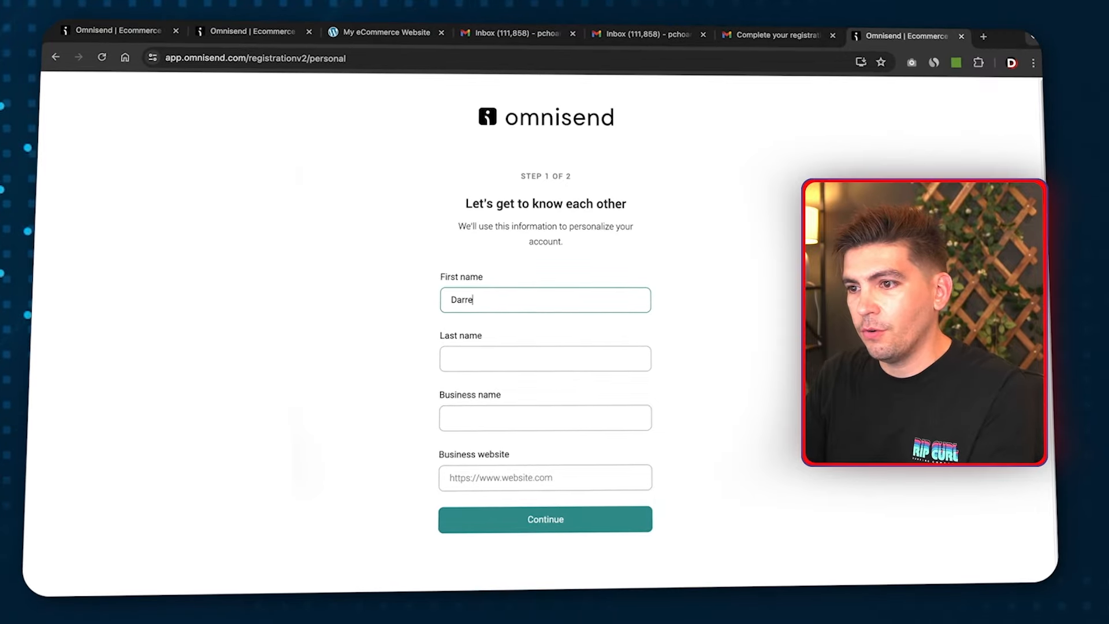
type(";")
key("Tab")
left_click(632, 300)
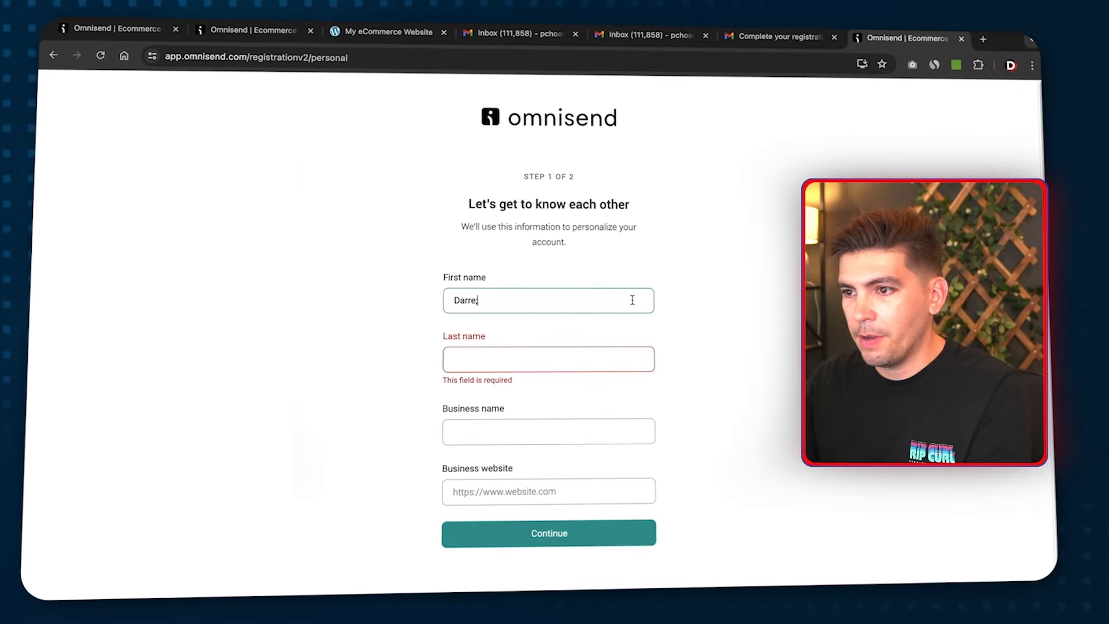
type("l")
key("Tab")
type("Wi")
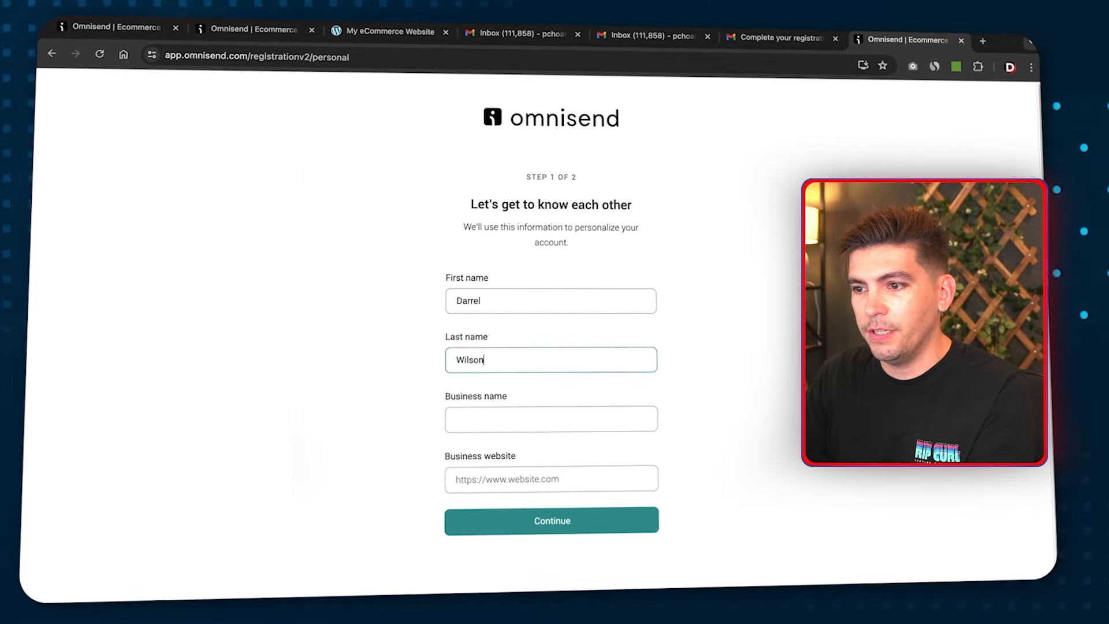
- Enter the business name and business website, and continue to the business address form
key("Tab")
type("Dar")
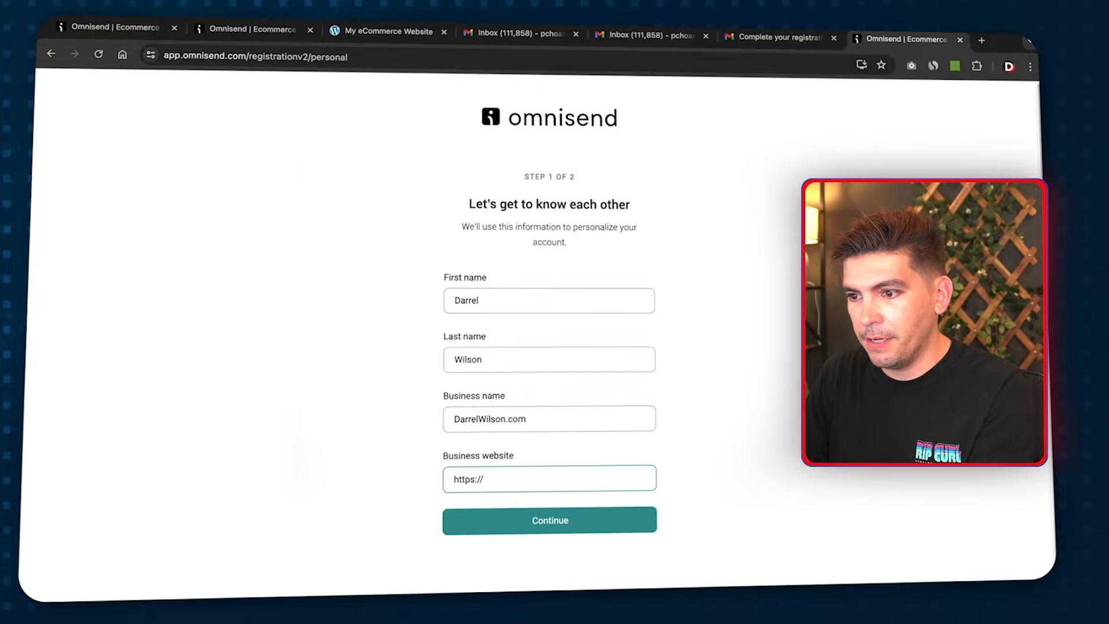
type("lson.com")
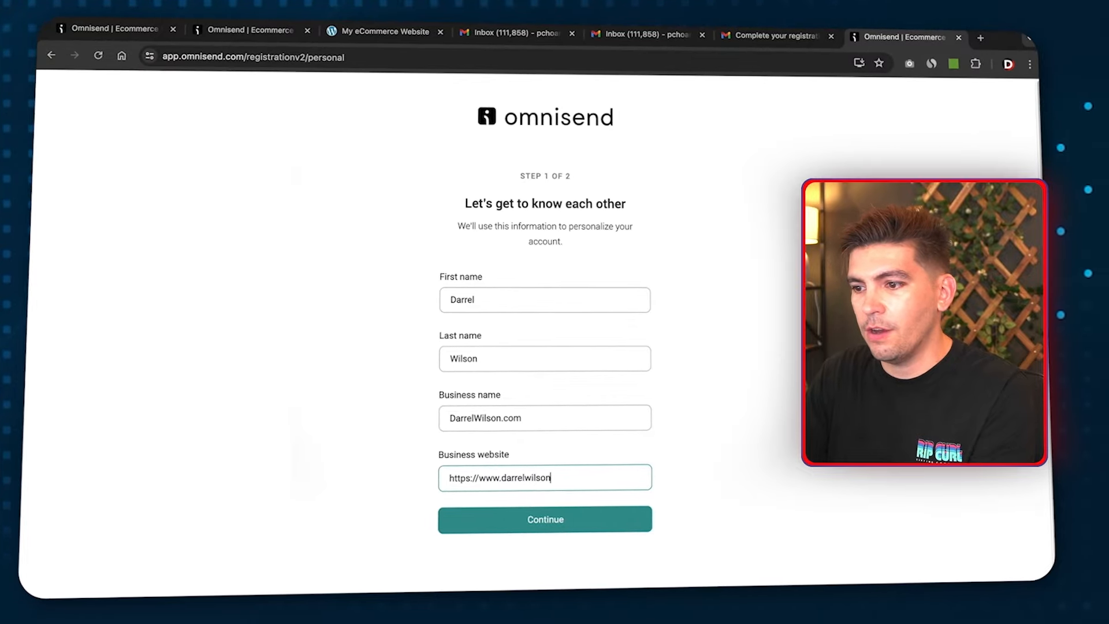
left_click(556, 521)
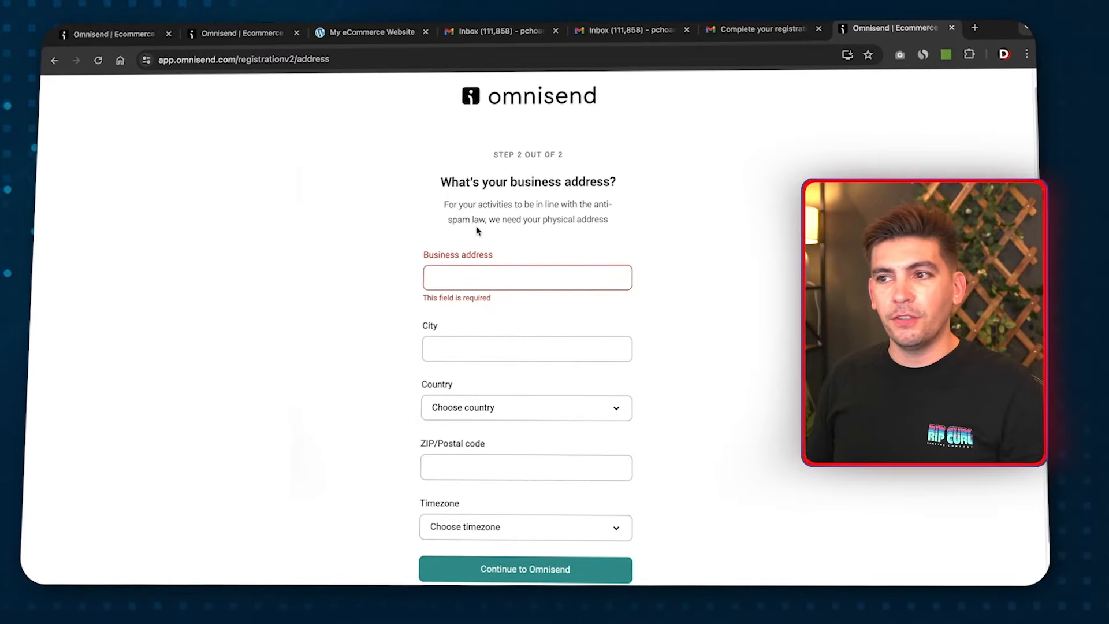
- Fill in the street address and city of the business
right_click(496, 276)
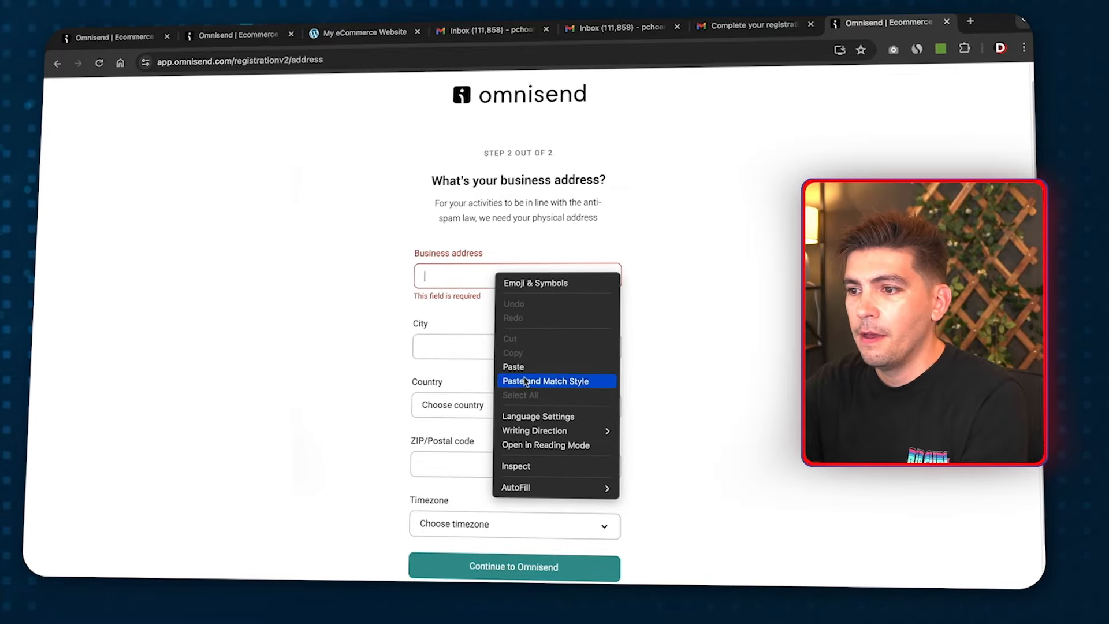
left_click(546, 380)
left_click(500, 329)
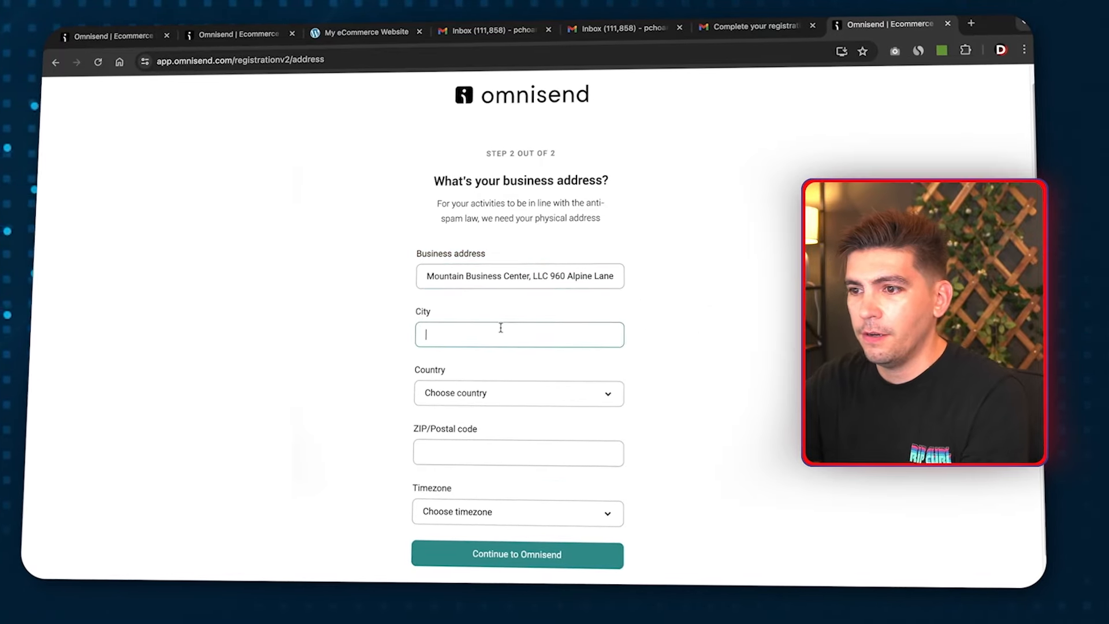
type("Hackens")
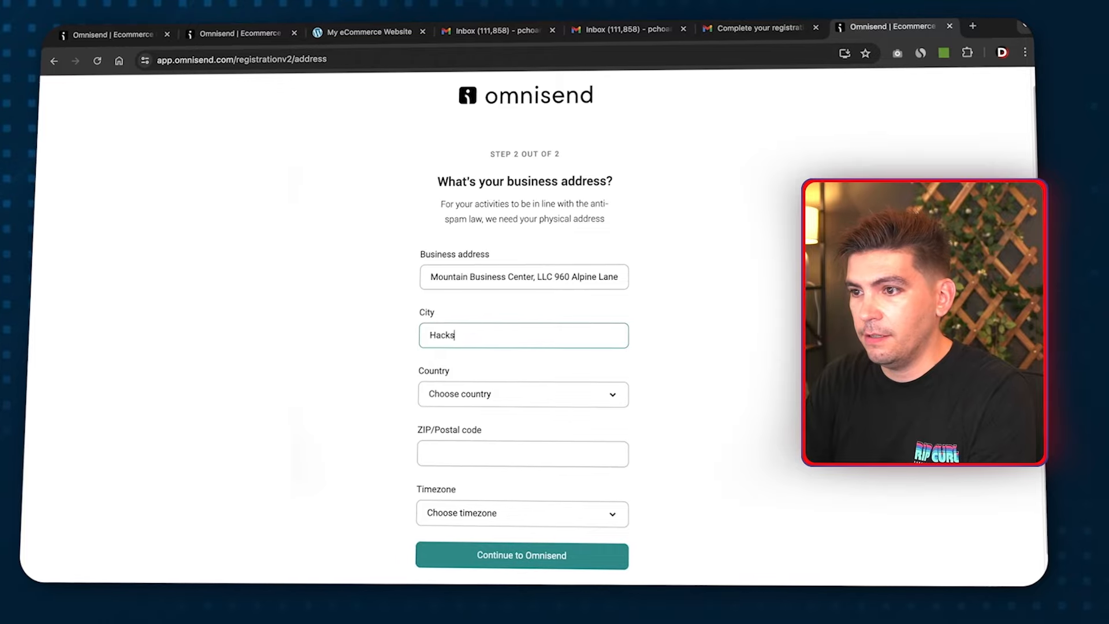
key("BackSpace")
key("BackSpace")
key("BackSpace")
key("BackSpace")
key("BackSpace")
key("BackSpace")
key("BackSpace")
type("Jackson")
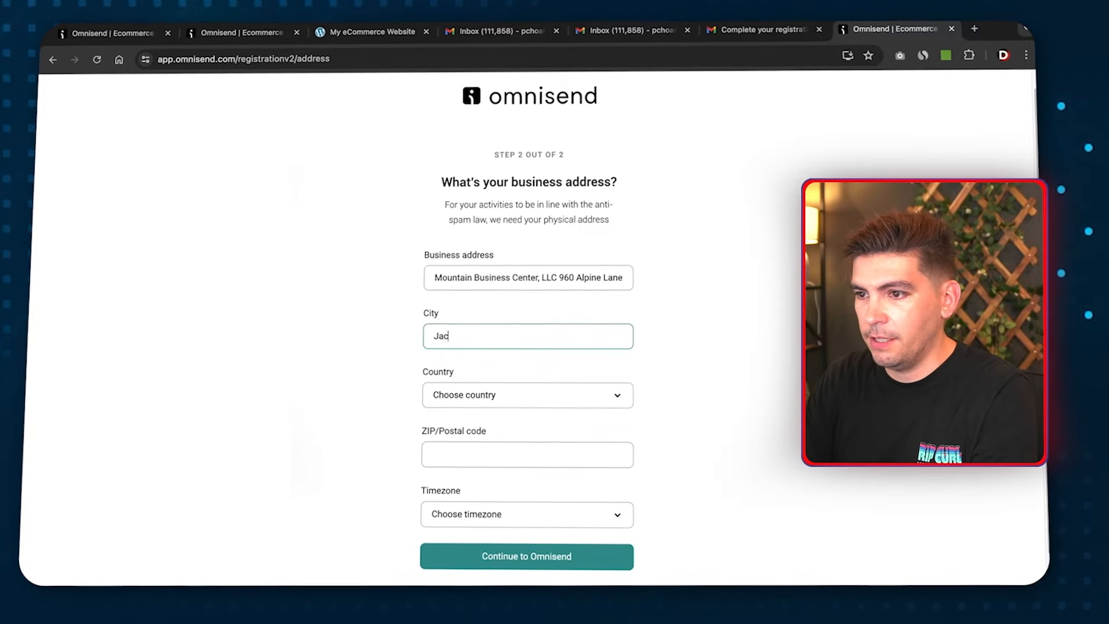
key("Tab")
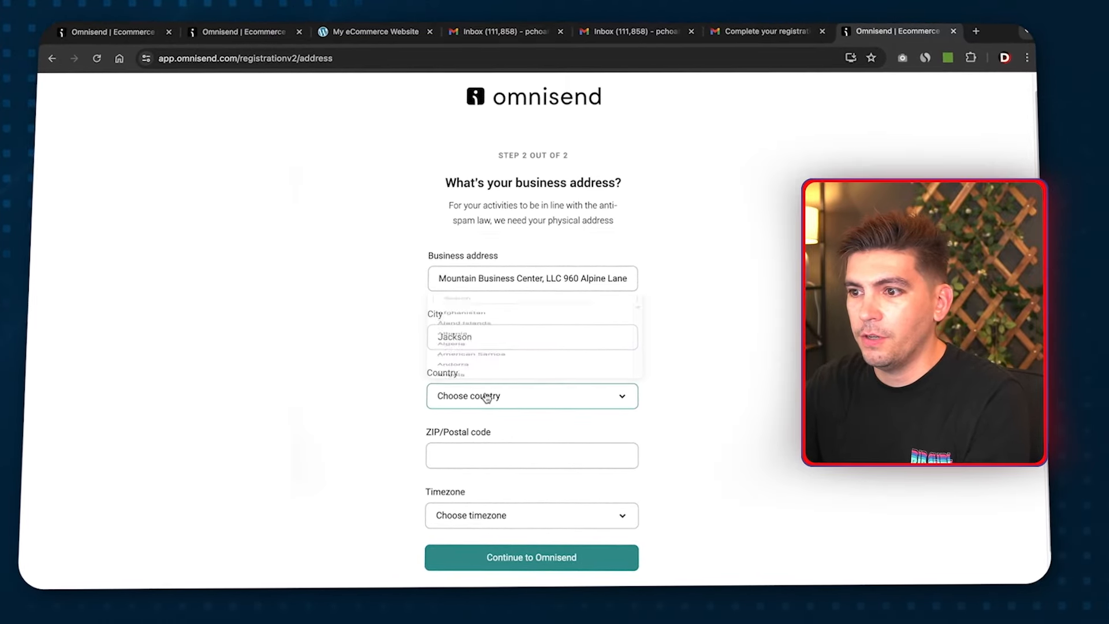
- Complete the business address with United States as the country, the state and the ZIP/postal code
left_click(489, 398)
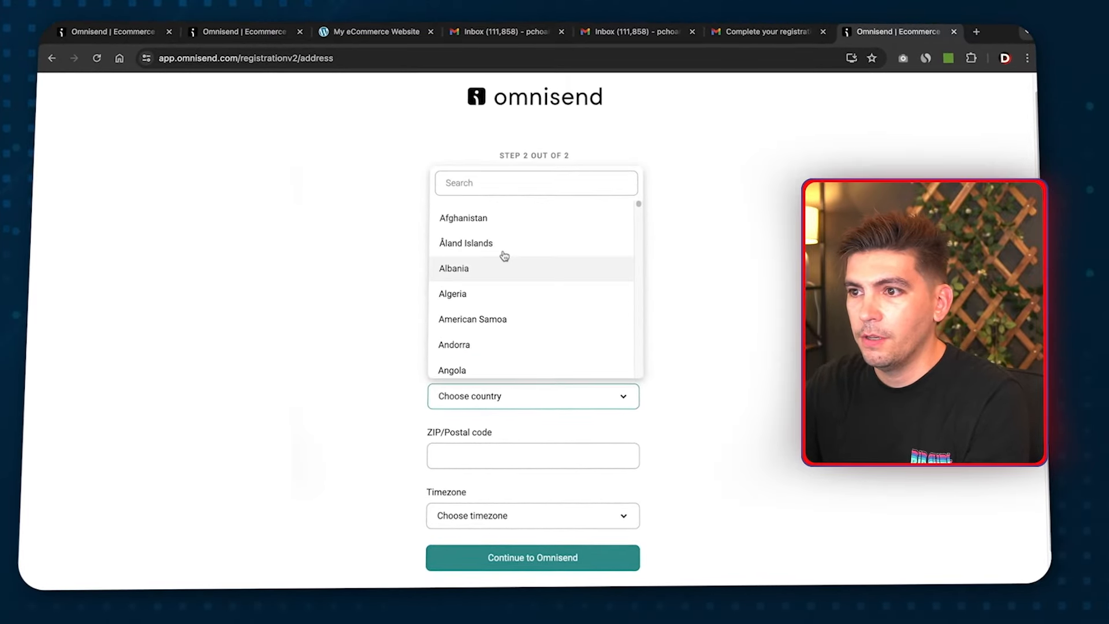
left_click(527, 183)
type("united")
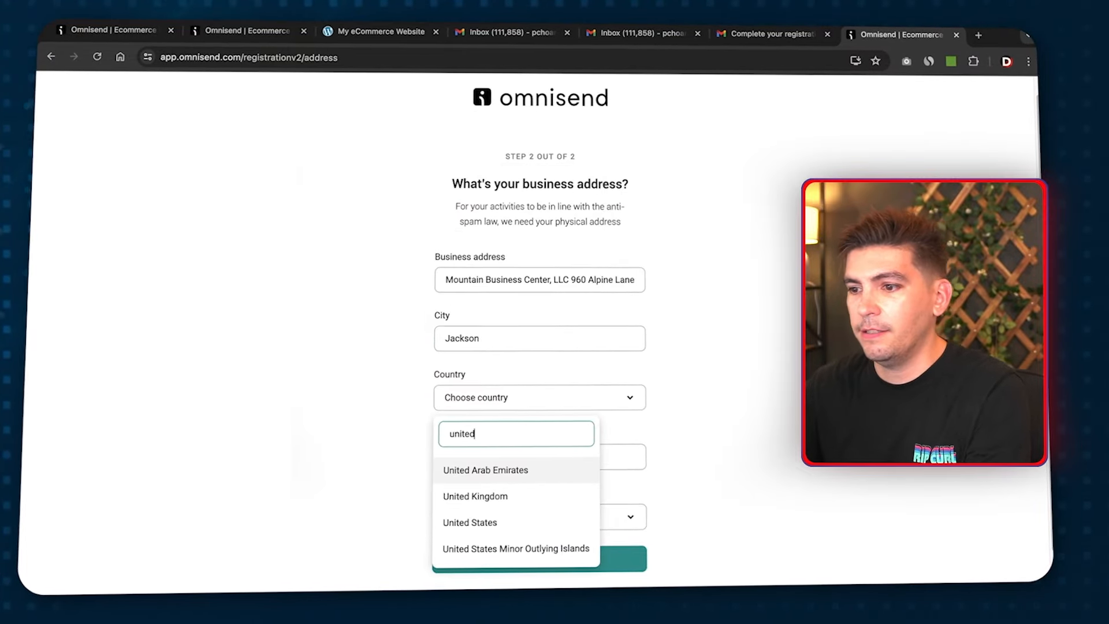
left_click(470, 522)
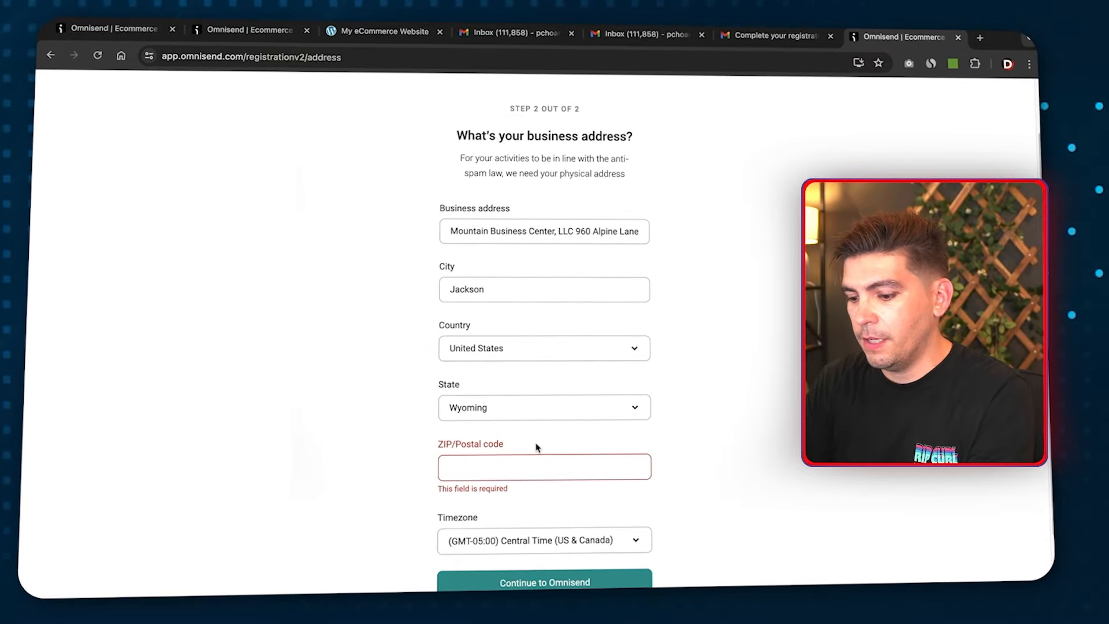
type("82009")
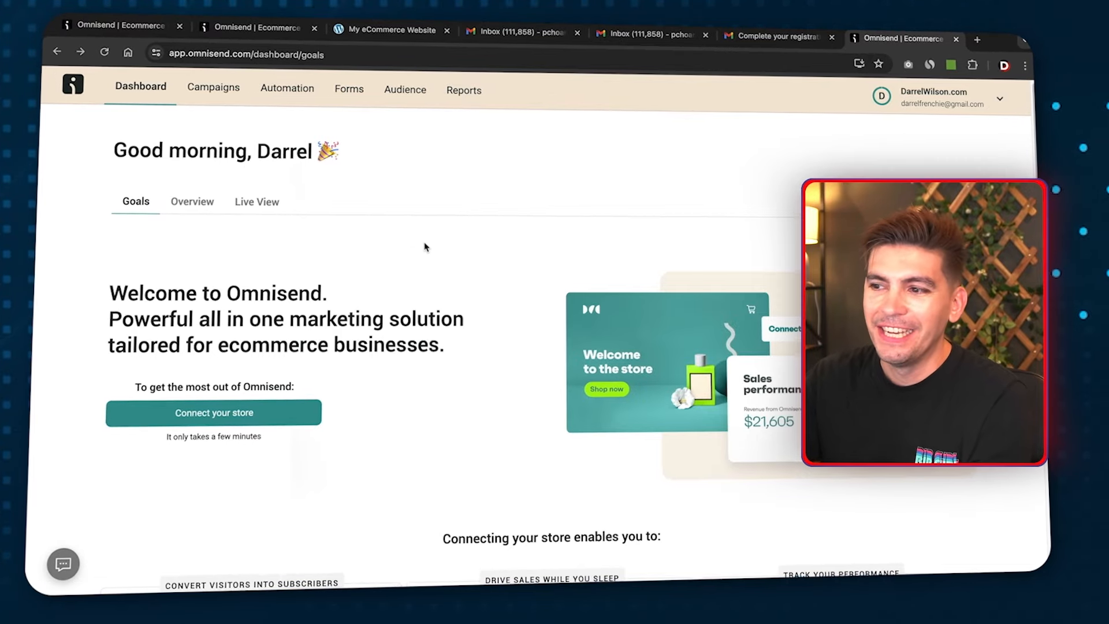
- Examine the dashboard goals page and the Campaigns, Automation, Forms and Audience sections
scroll(403, 295, "down", 1)
scroll(403, 296, "down", 3)
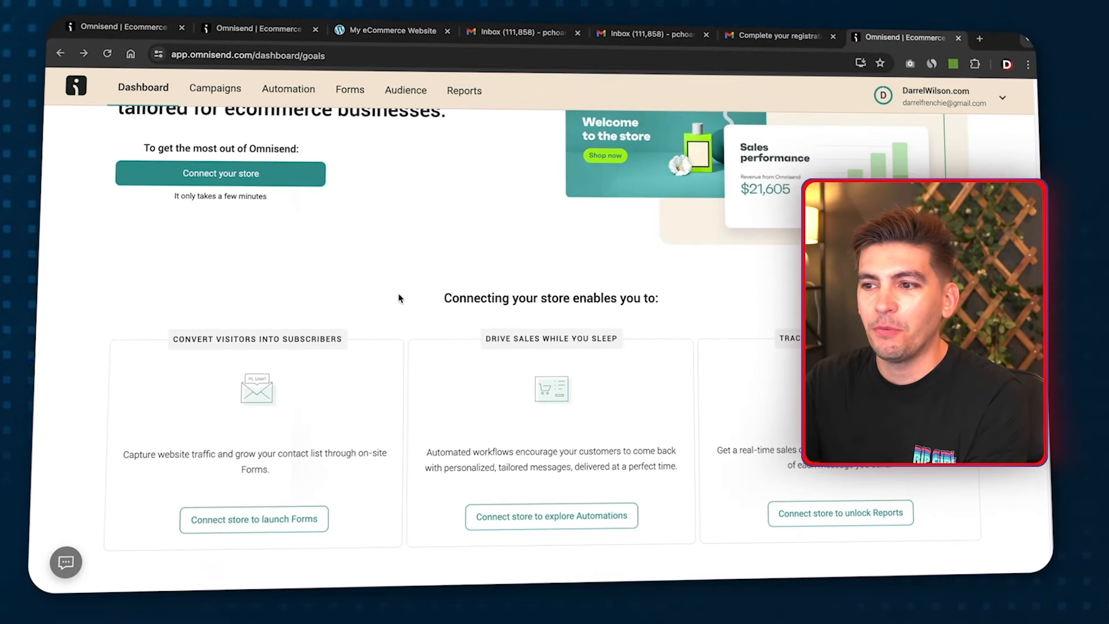
scroll(393, 307, "up", 4)
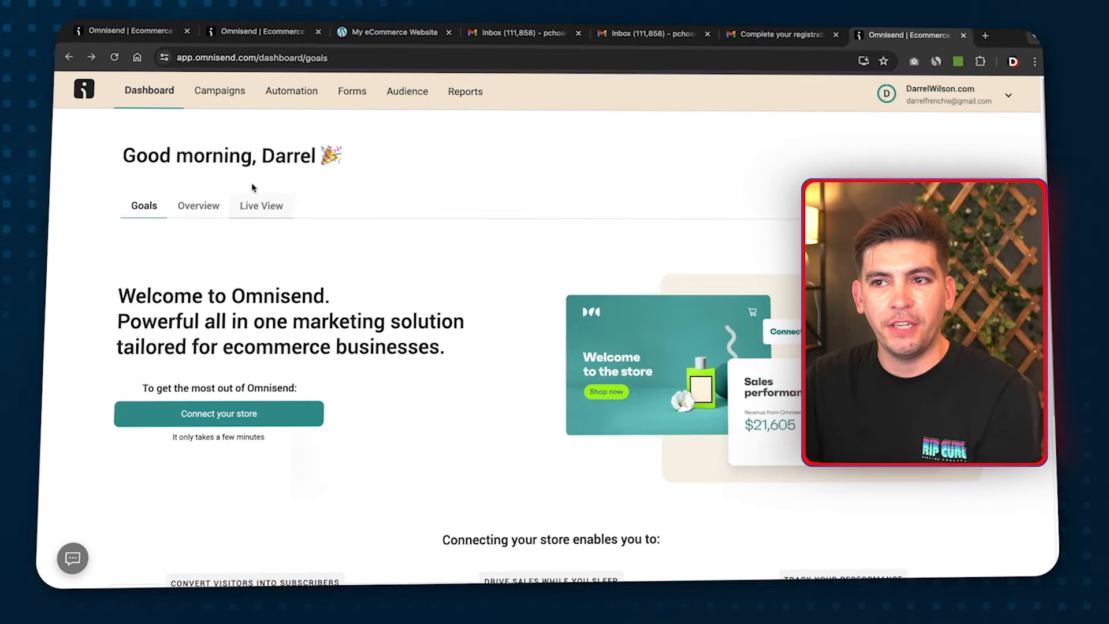
left_click(221, 94)
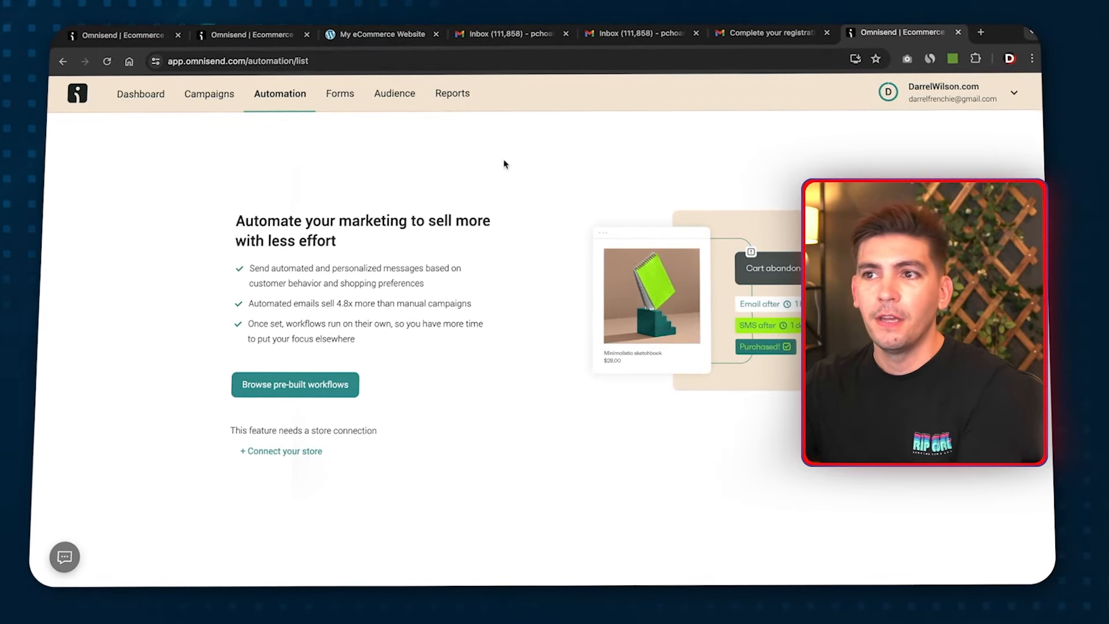
left_click(340, 98)
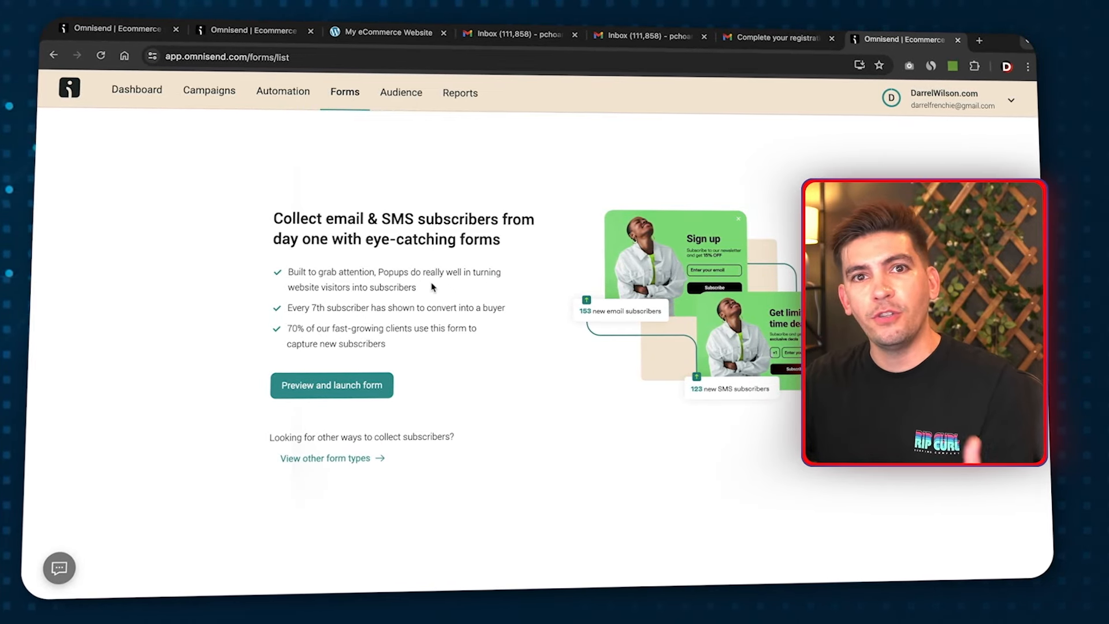
left_click(408, 96)
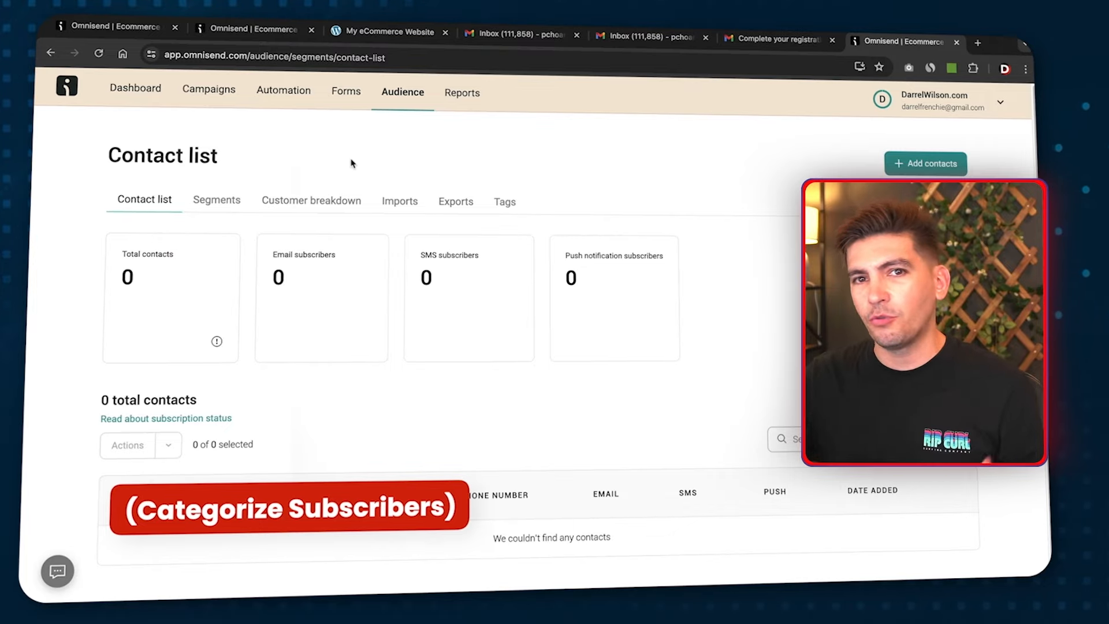
left_click(233, 201)
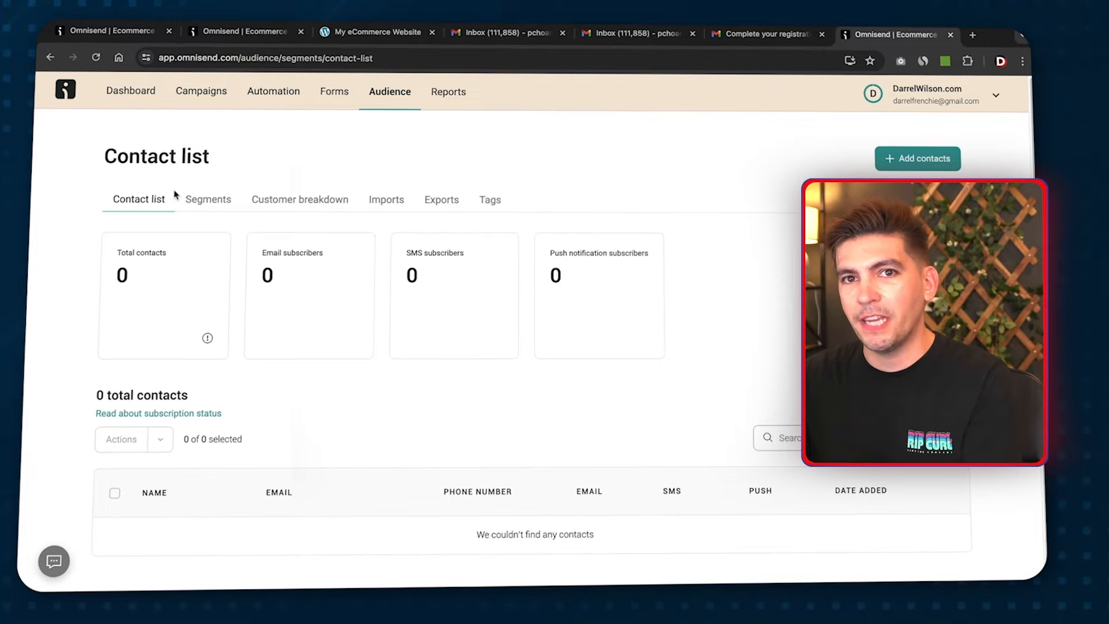
- Look through the standard reports for campaigns, workflows and forms
left_click(443, 103)
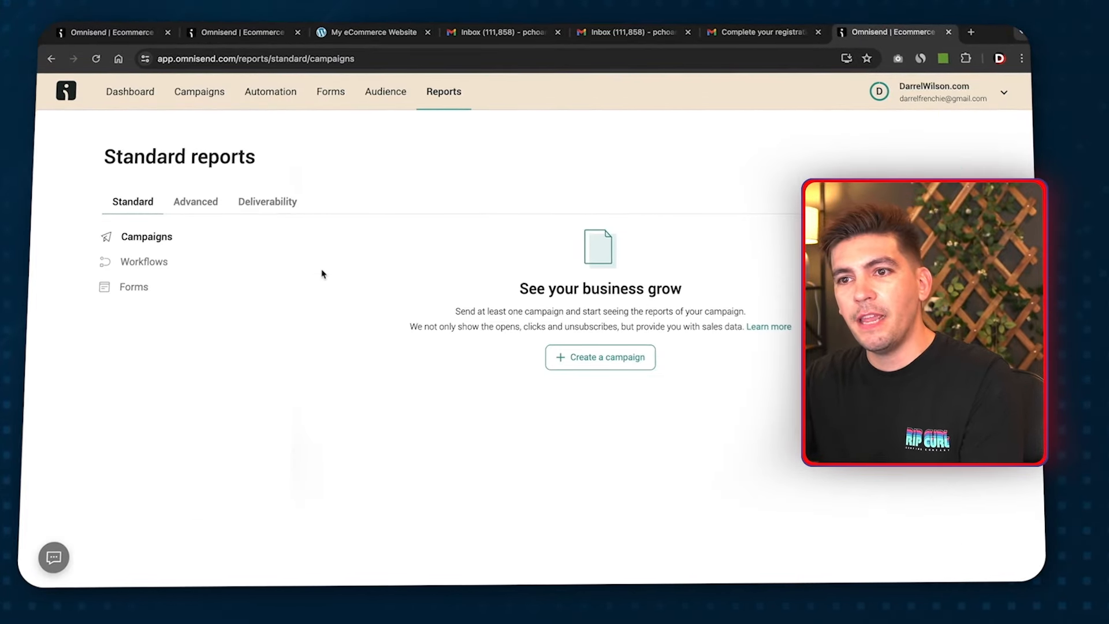
left_click(163, 267)
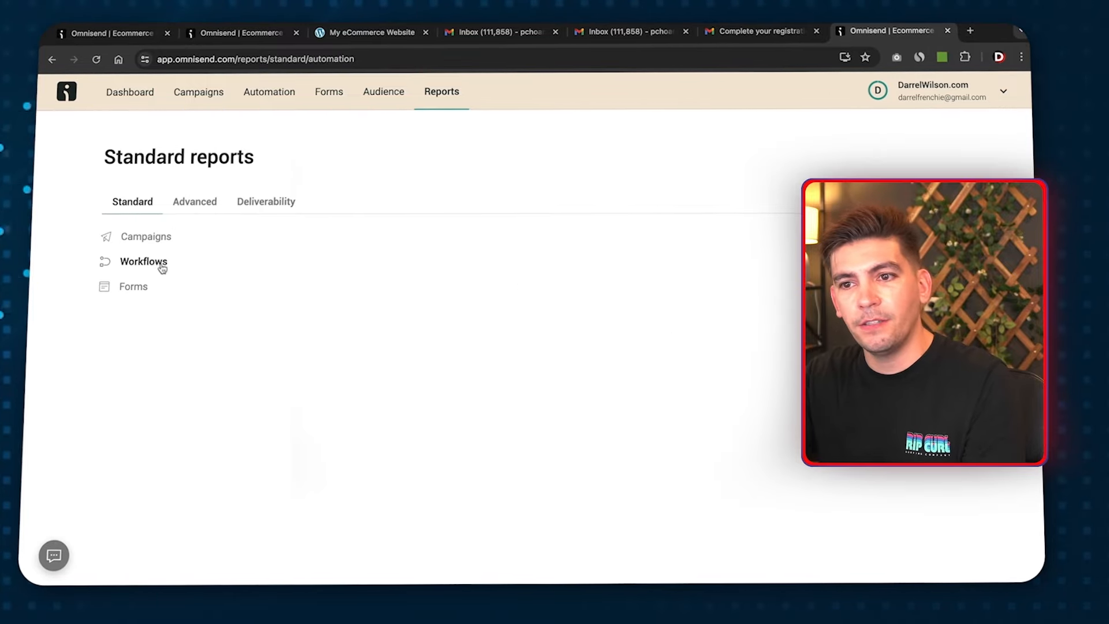
left_click(140, 294)
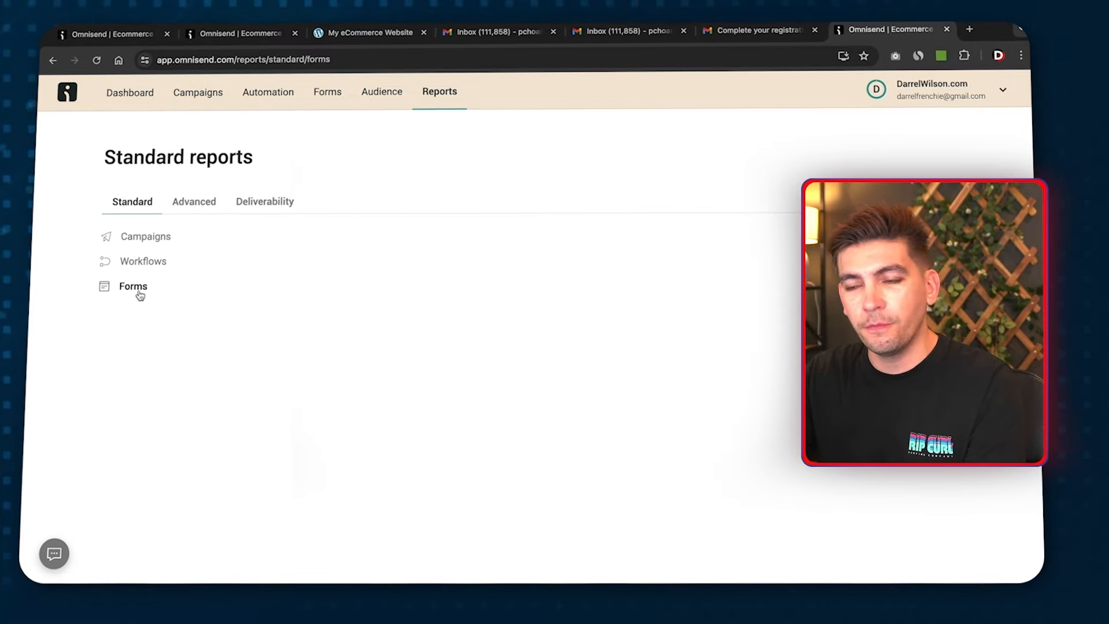
left_click(155, 236)
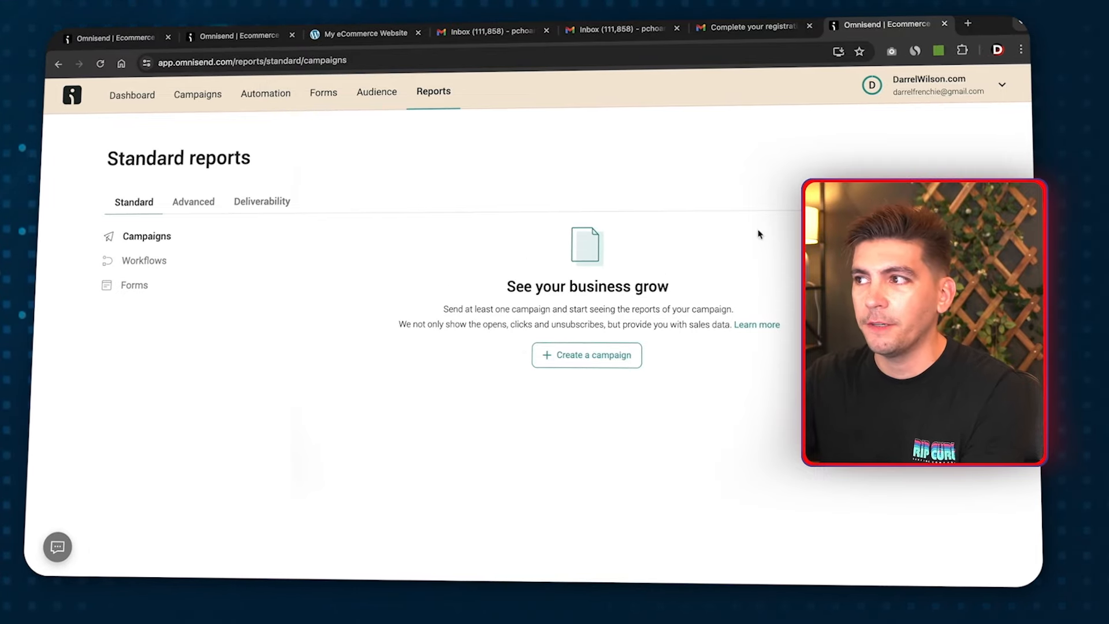
- Go to Account Management and review the billing info, billing history and users
left_click(941, 92)
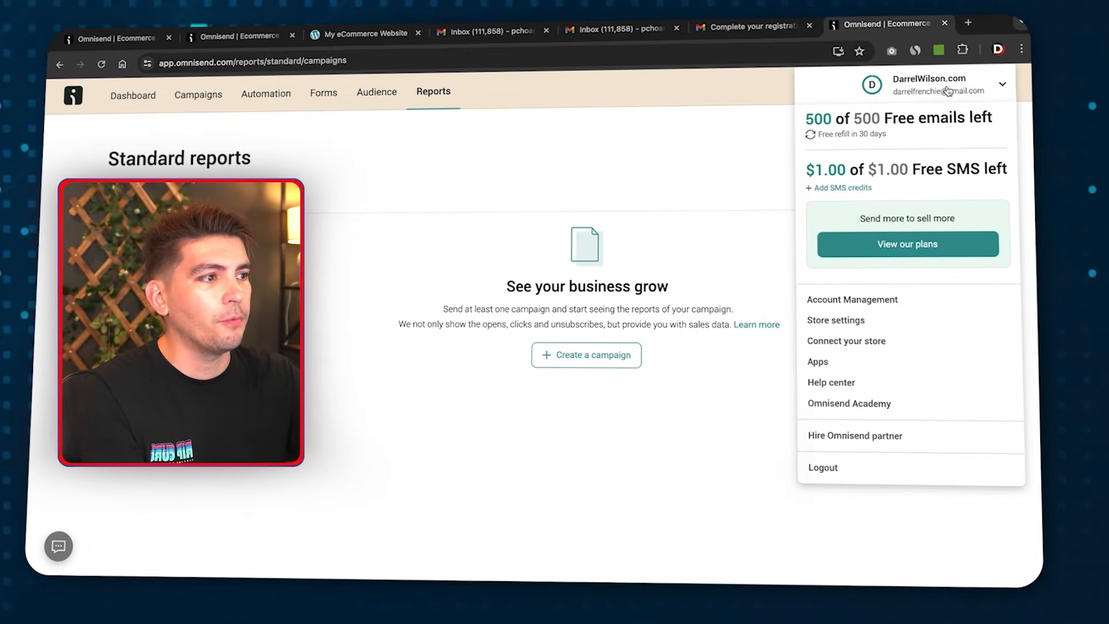
left_click(864, 301)
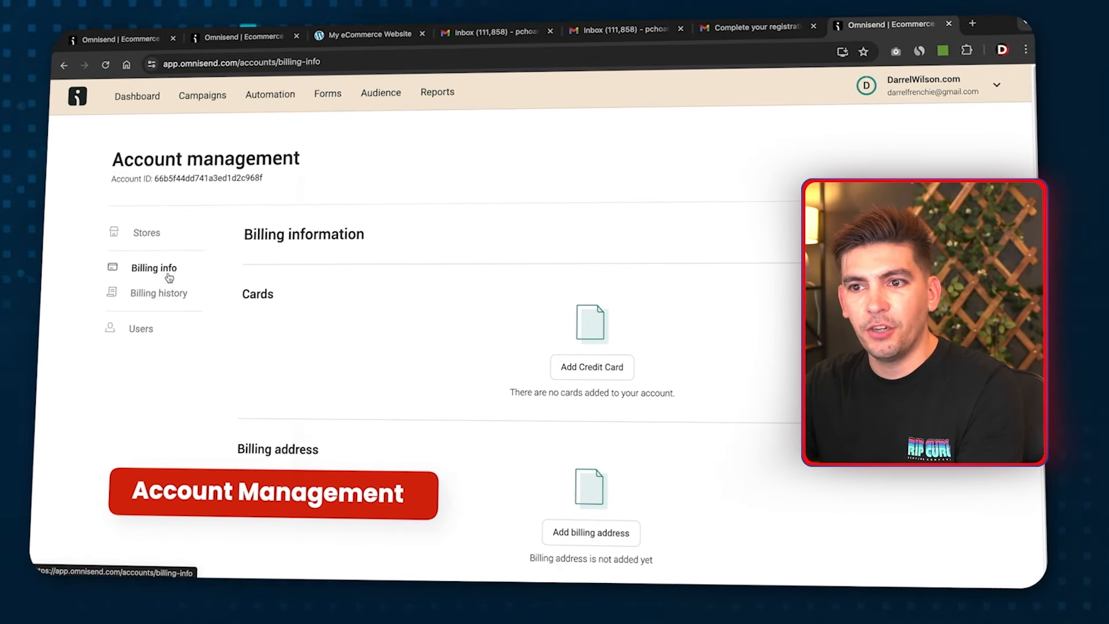
left_click(144, 294)
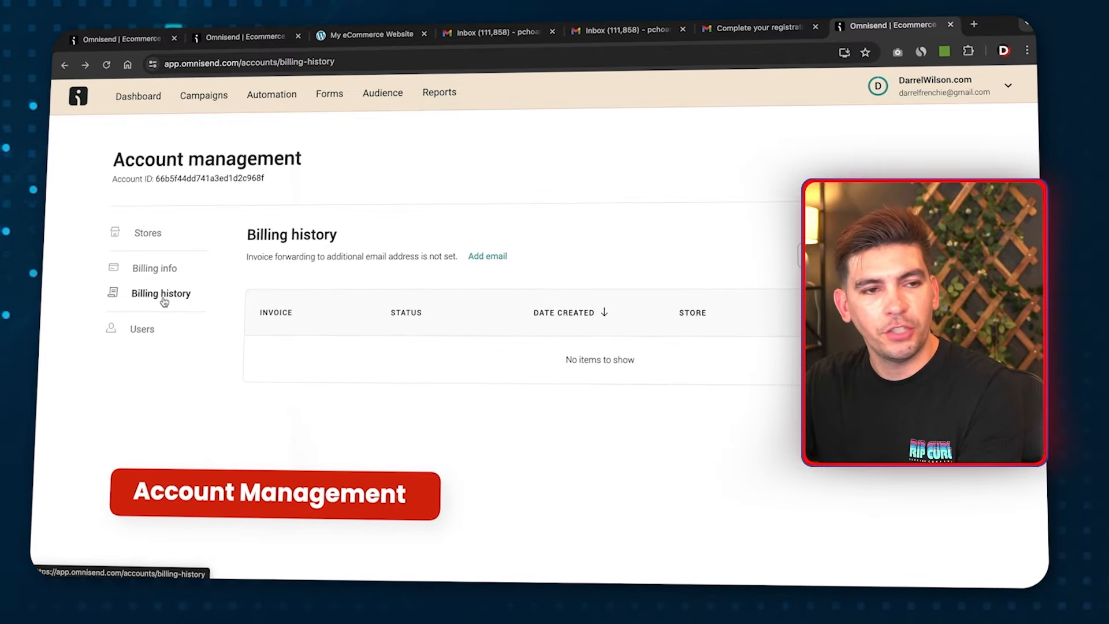
left_click(142, 329)
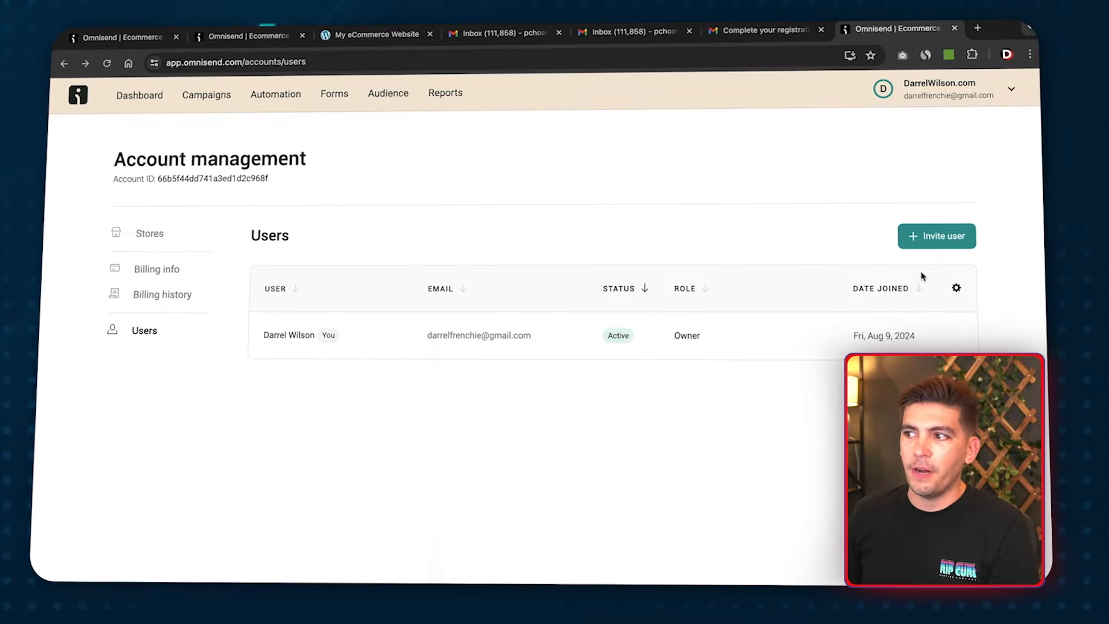
- Start inviting a new user with the invitee's e-mail and the Admin role, and discard the invitation
left_click(948, 238)
left_click(683, 314)
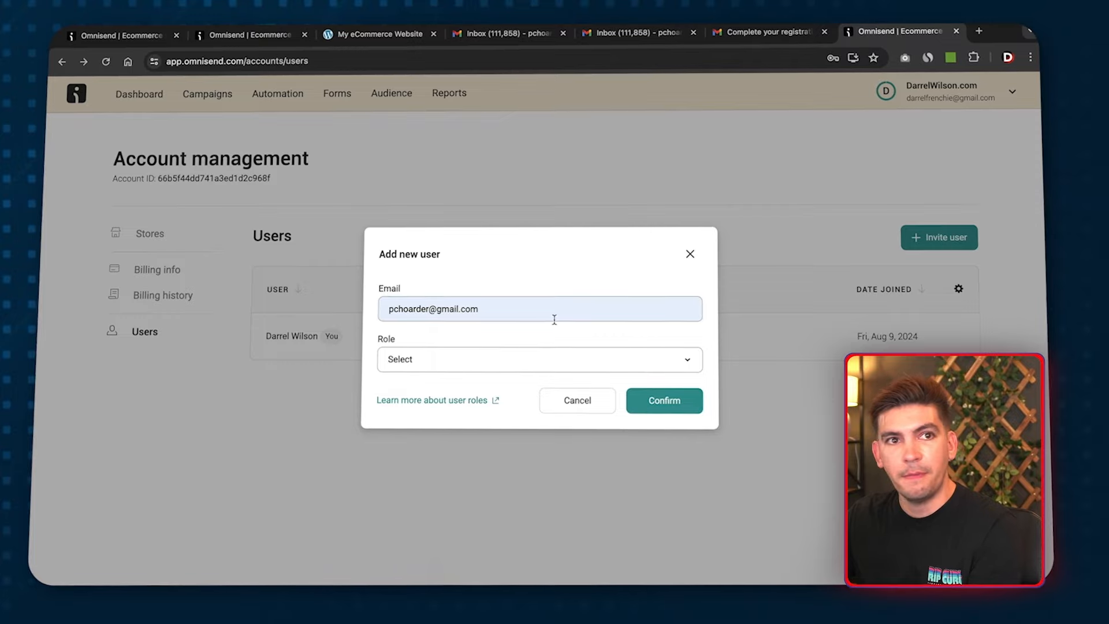
left_click(443, 364)
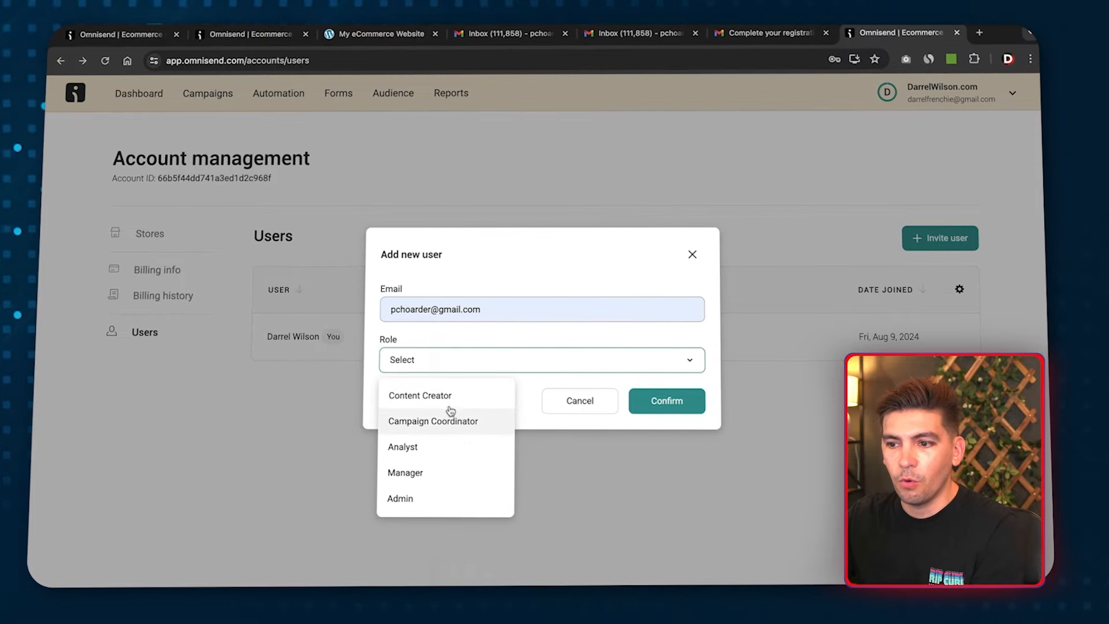
left_click(420, 499)
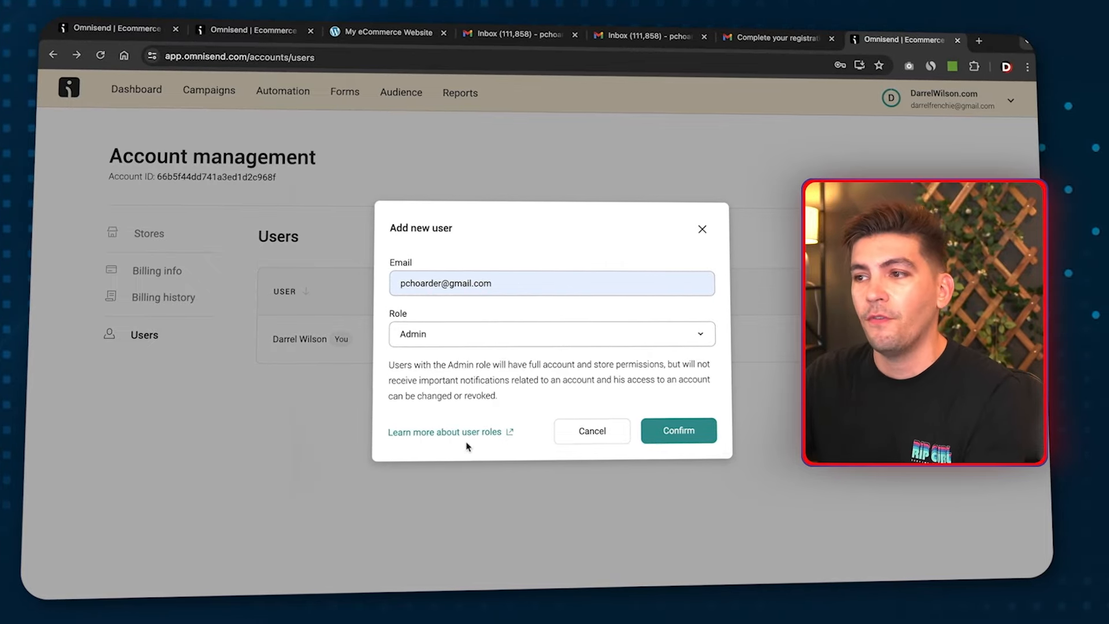
left_click(703, 228)
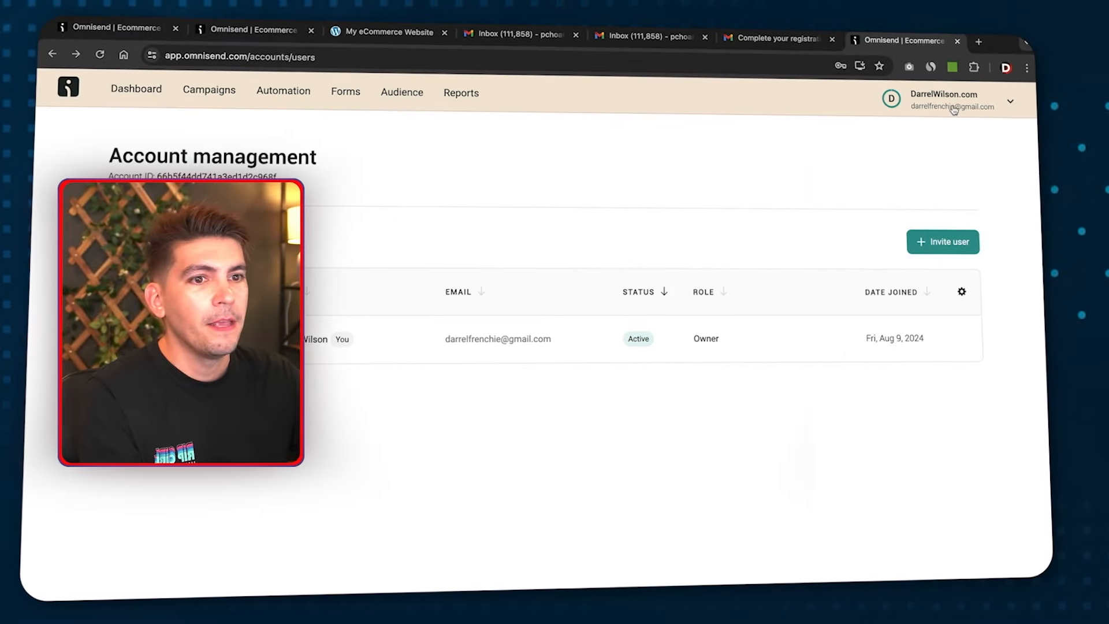
- Open Store settings and review the pricing plan, password and authentication, and contact information pages
left_click(953, 109)
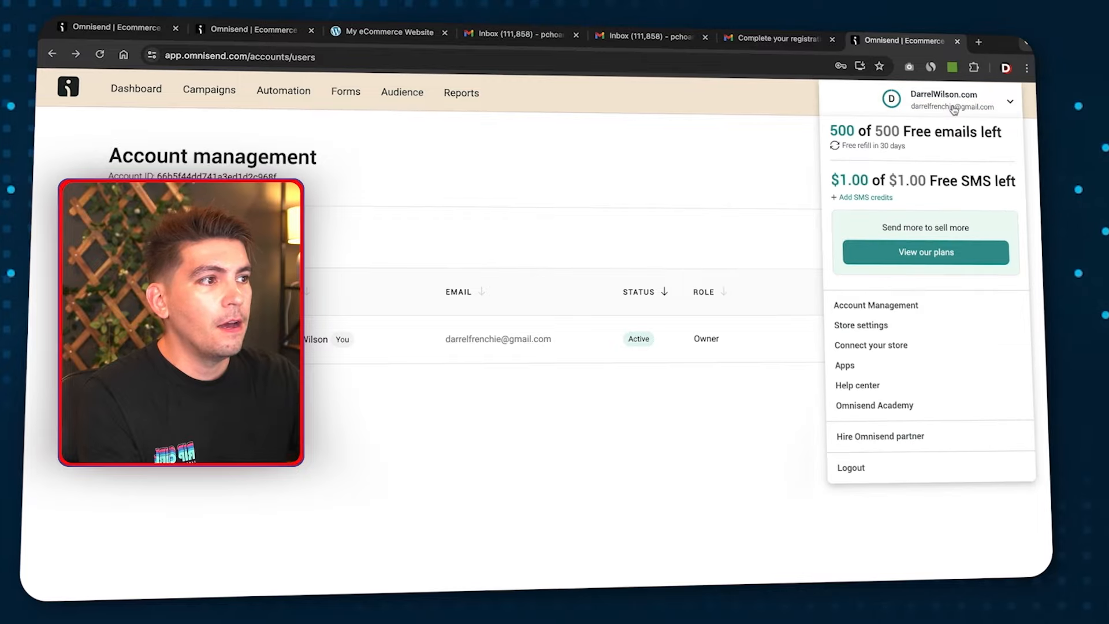
left_click(869, 325)
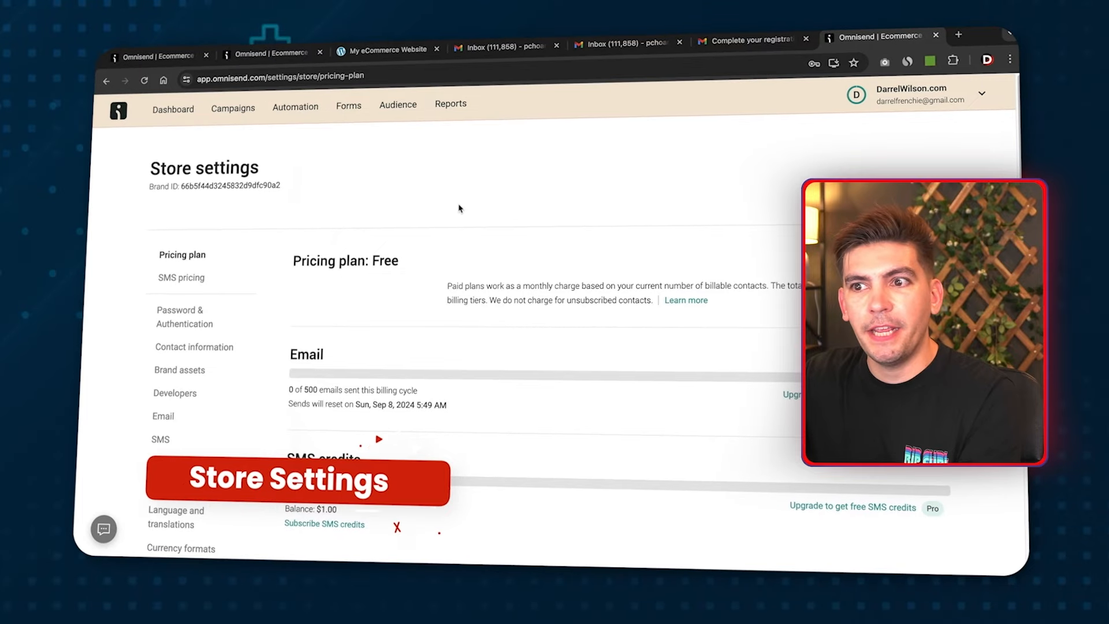
left_click_drag(303, 260, 396, 261)
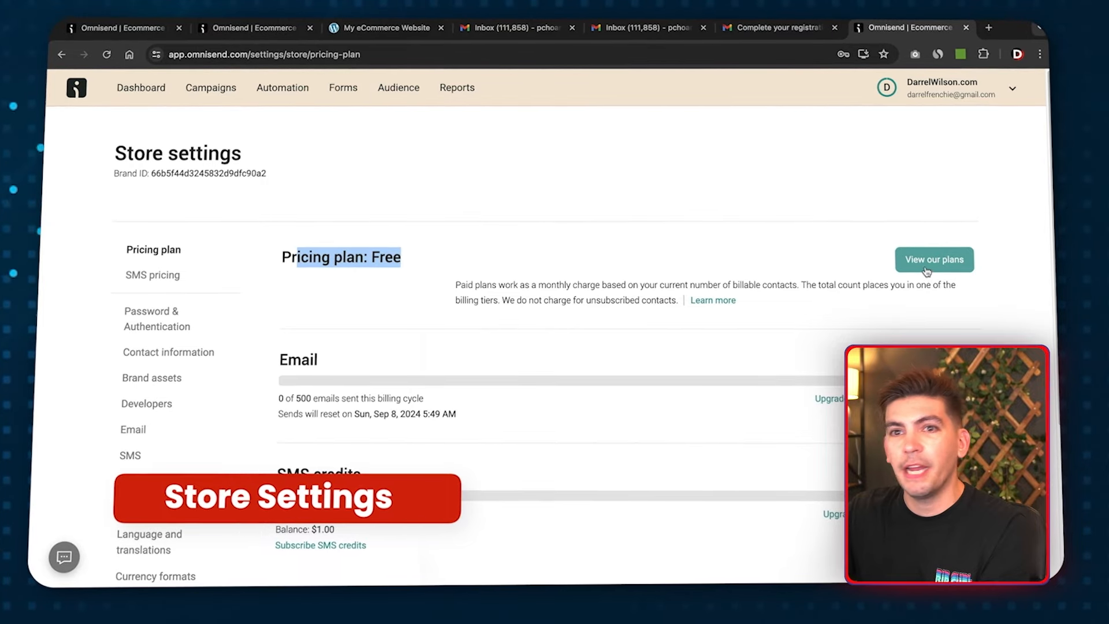
left_click(156, 319)
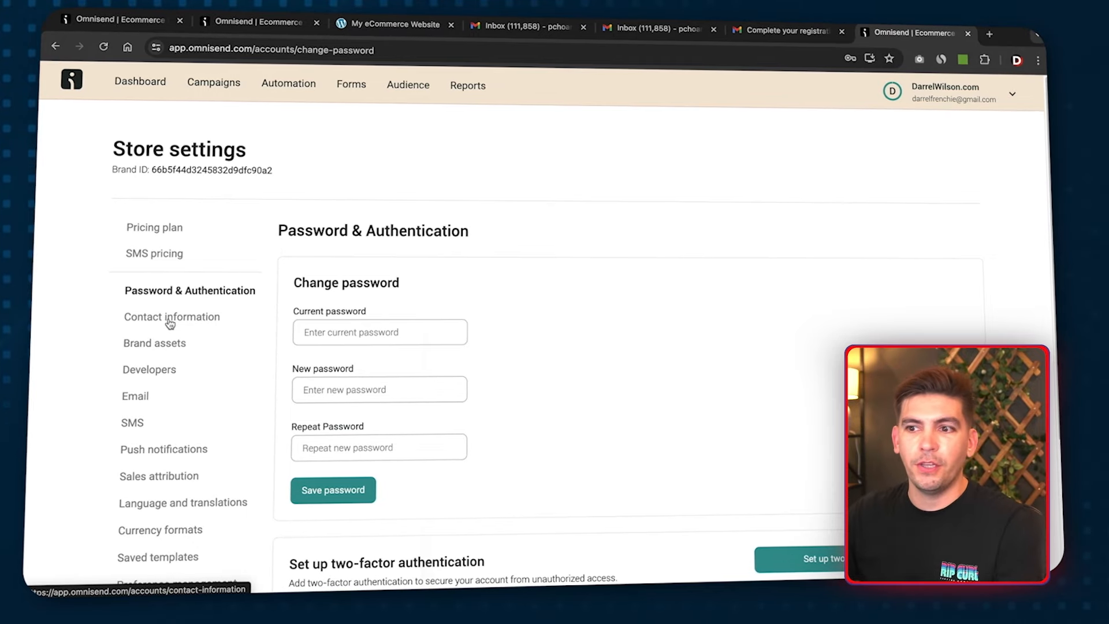
left_click(212, 316)
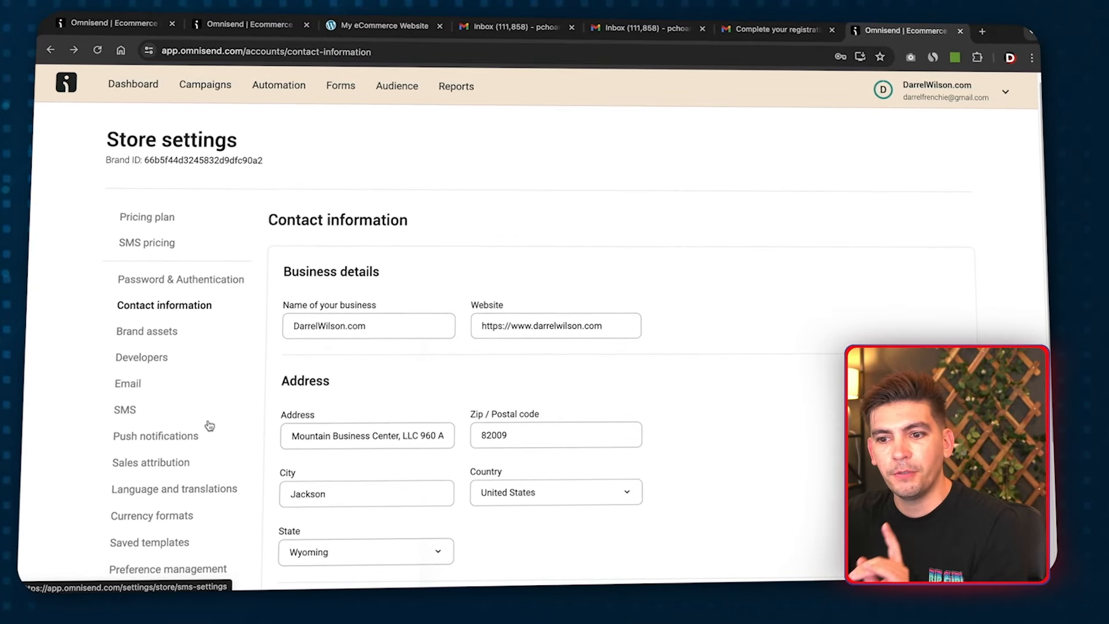
scroll(203, 425, "down", 5)
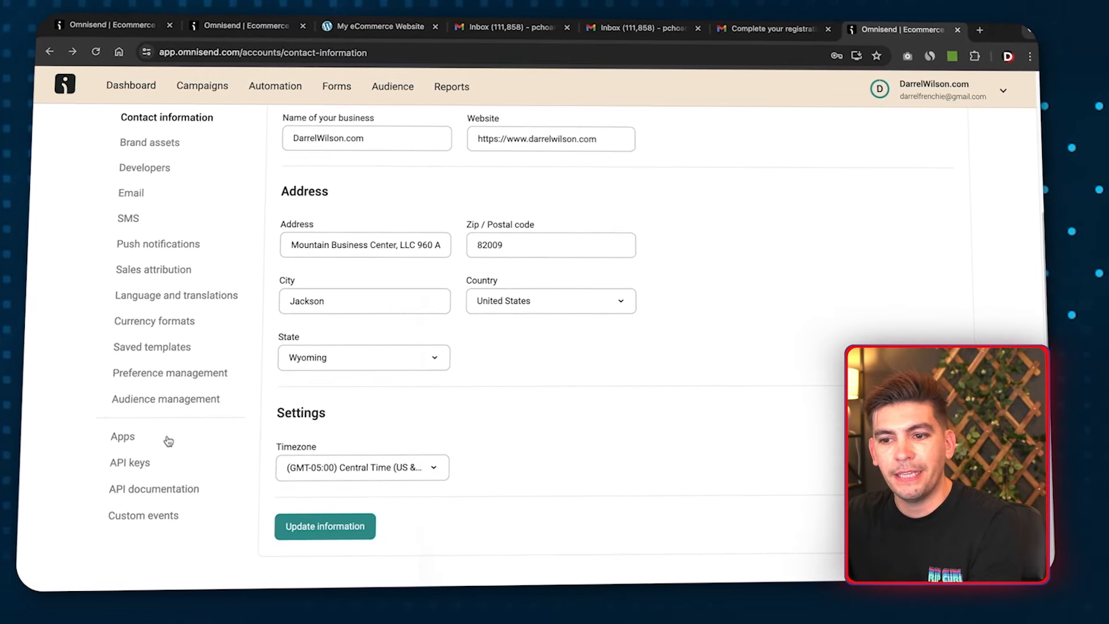
- Look at the store's API keys and the Reviews collection in the App Market, and return to the dashboard
left_click(140, 464)
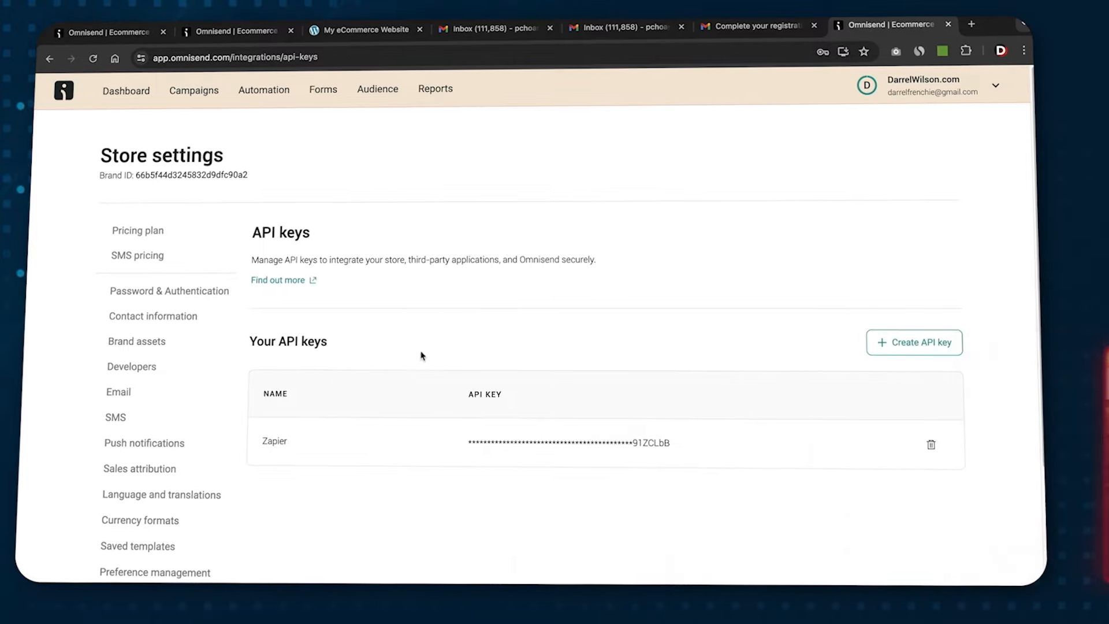
left_click(906, 347)
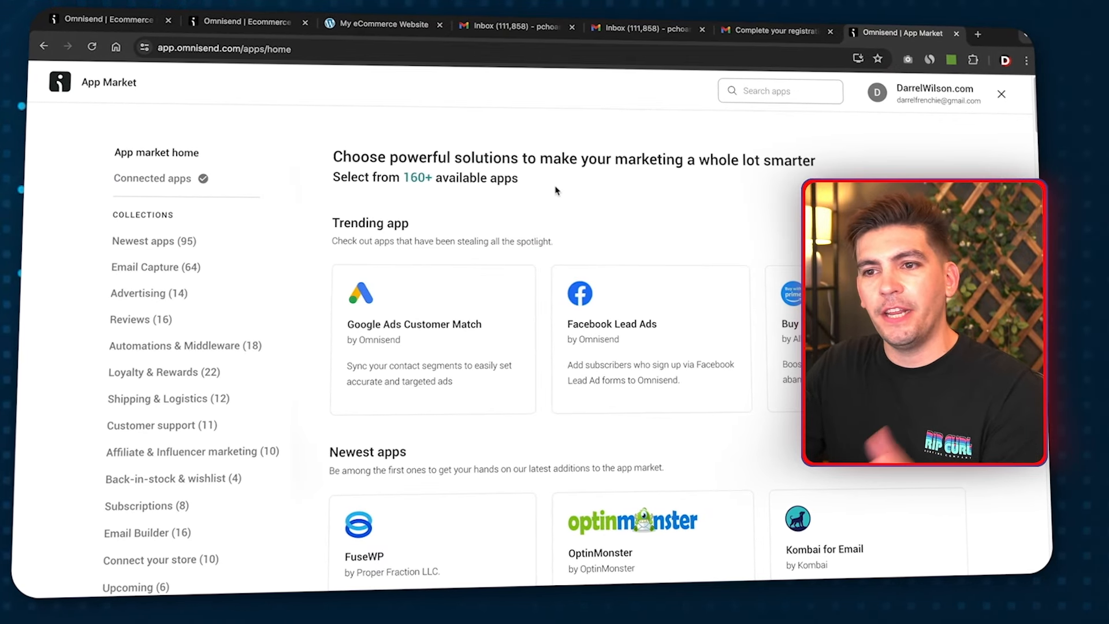
left_click(139, 320)
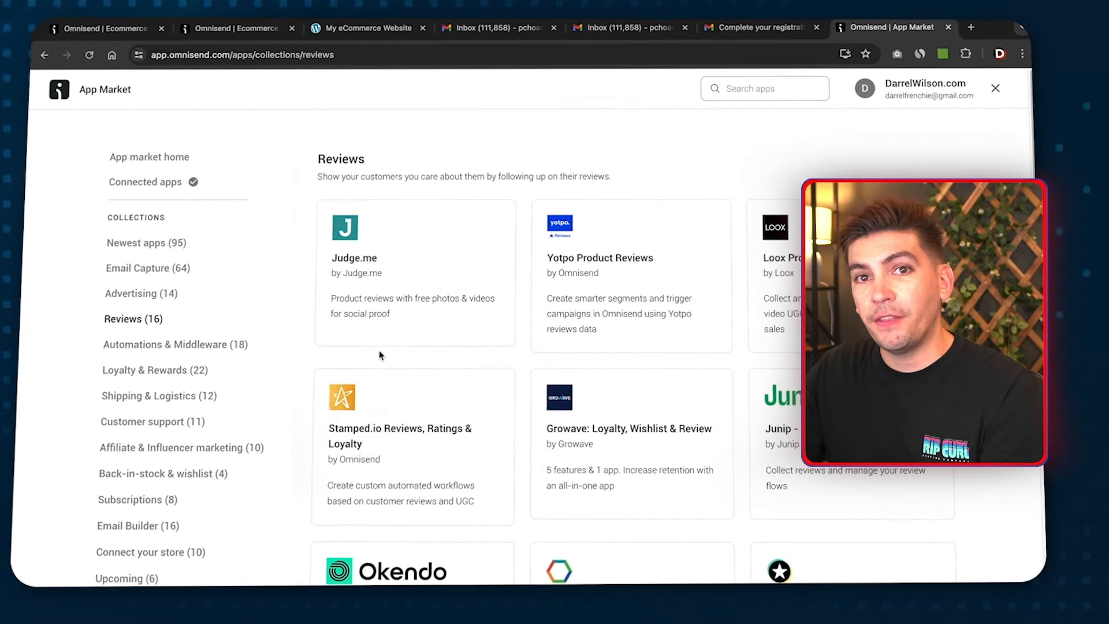
left_click(993, 87)
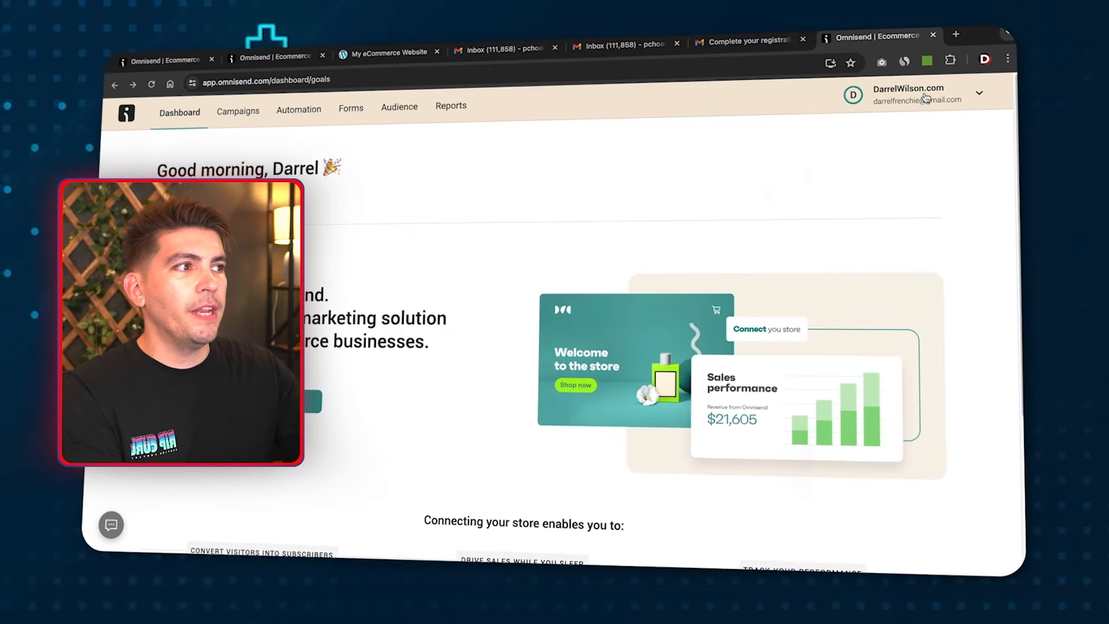
- Visit the Omnisend Academy video hub, and open the ecommerce platform choices for connecting a store
left_click(926, 98)
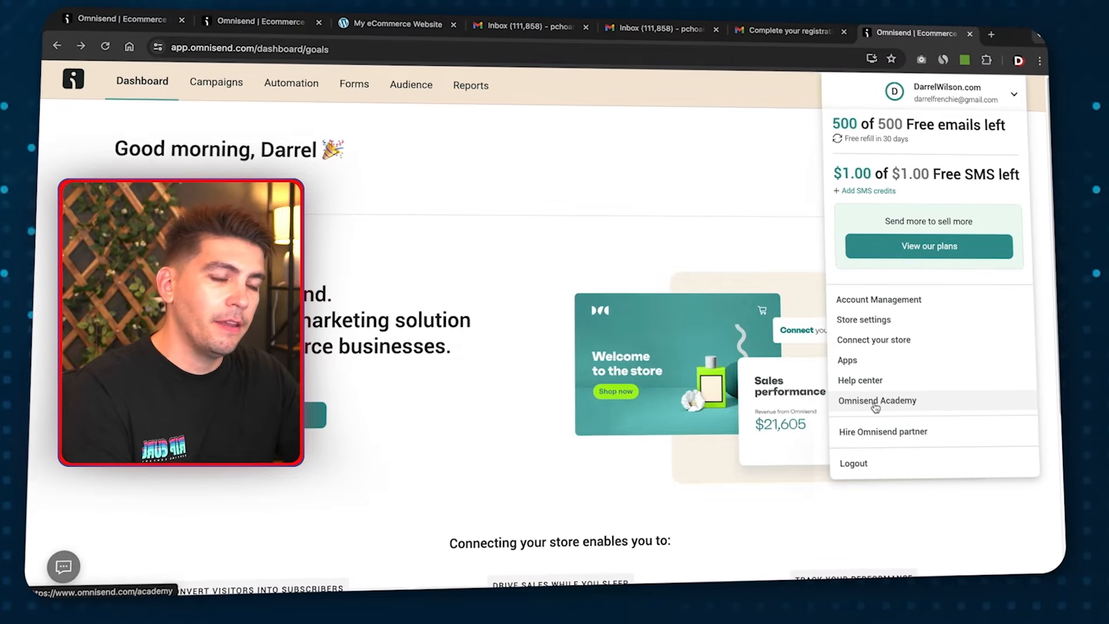
left_click(873, 404)
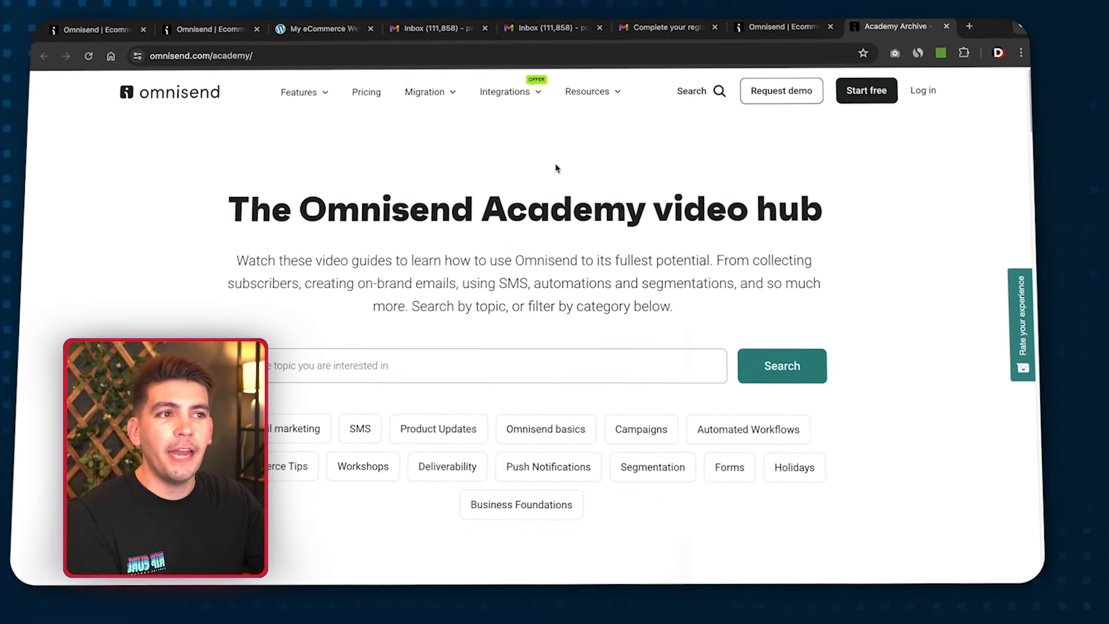
left_click(765, 33)
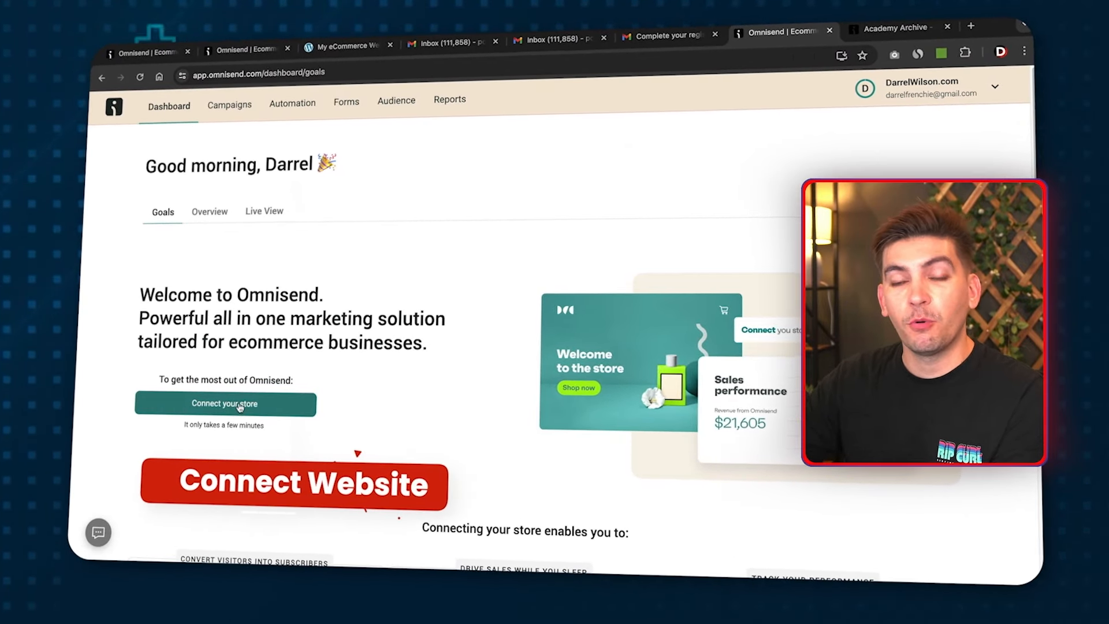
left_click(930, 87)
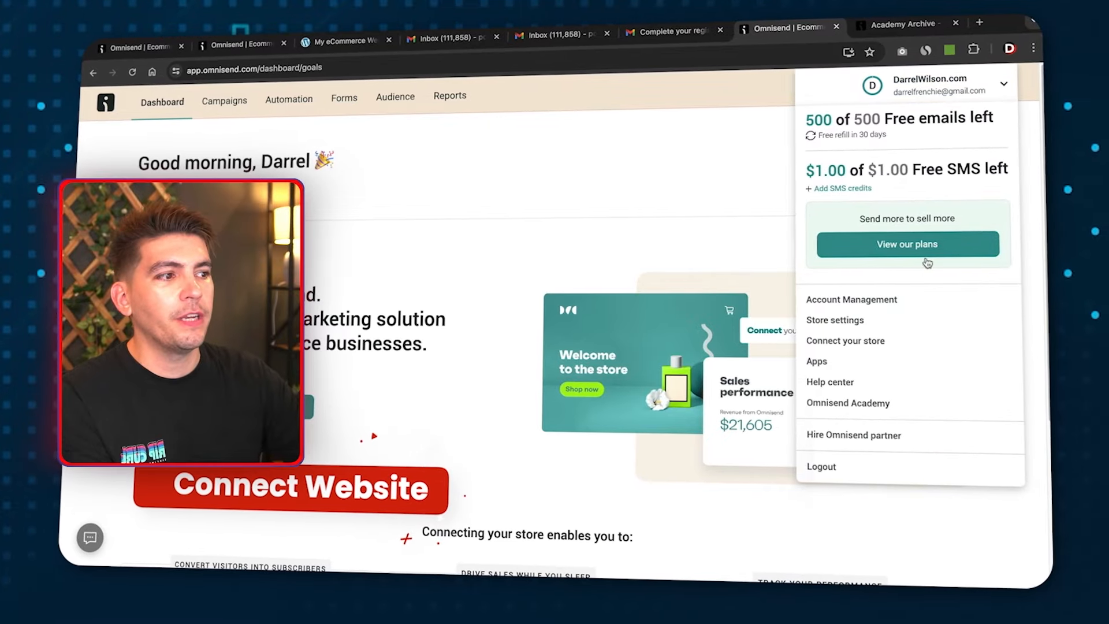
left_click(876, 342)
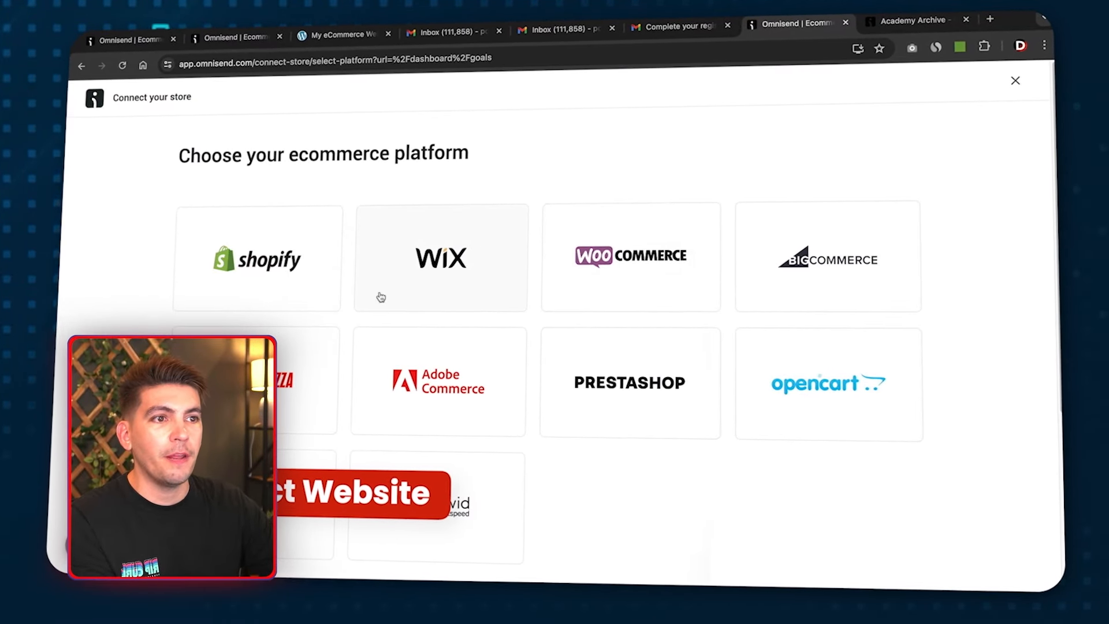
- Switch to the My eCommerce Website WordPress site and open its admin dashboard
left_click(338, 38)
right_click(338, 36)
left_click(279, 160)
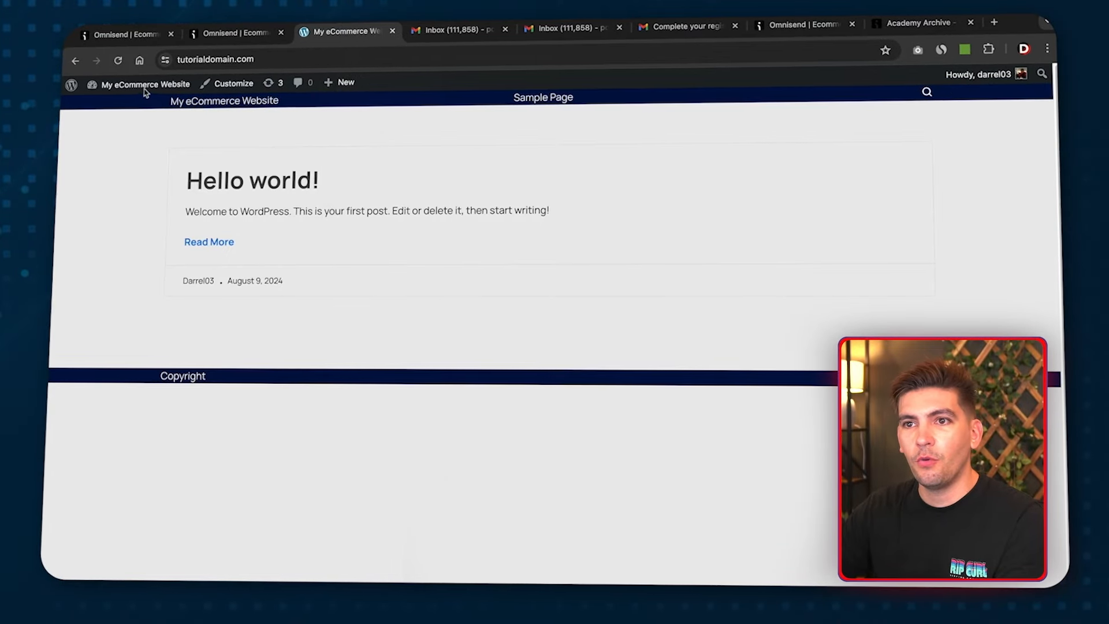
left_click(129, 109)
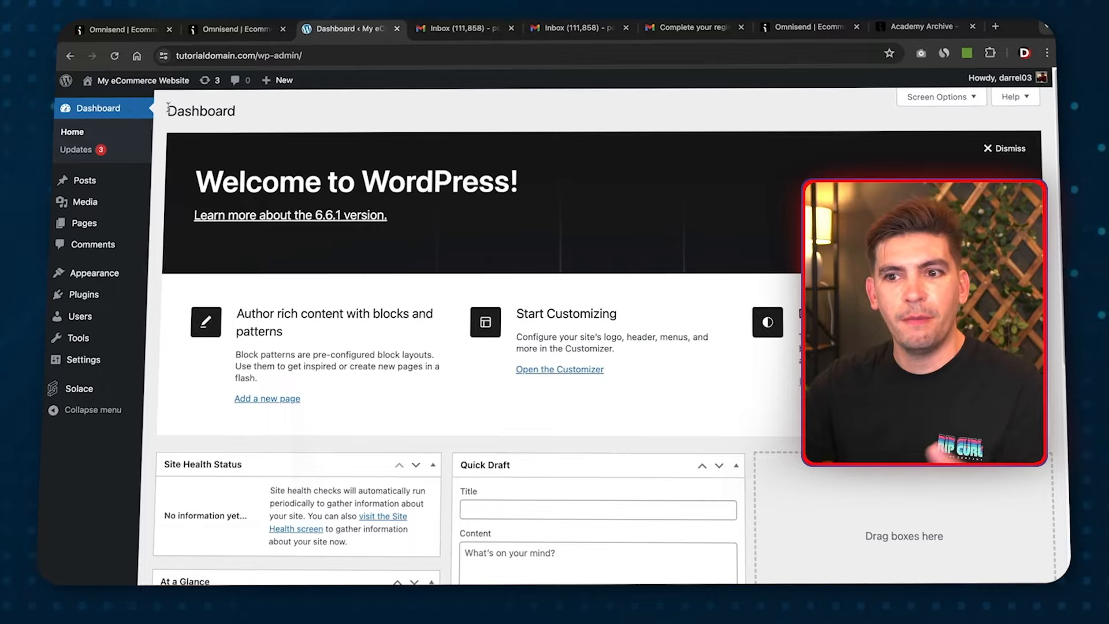
- Open the Solace theme's starter templates and filter them by the Technology category
left_click(79, 387)
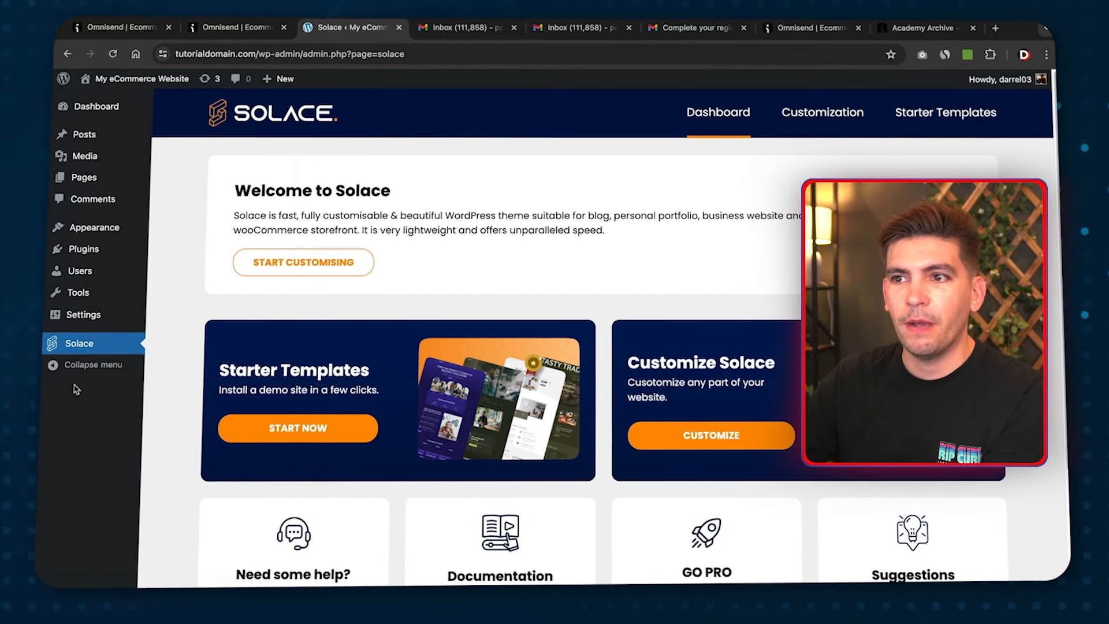
left_click(300, 431)
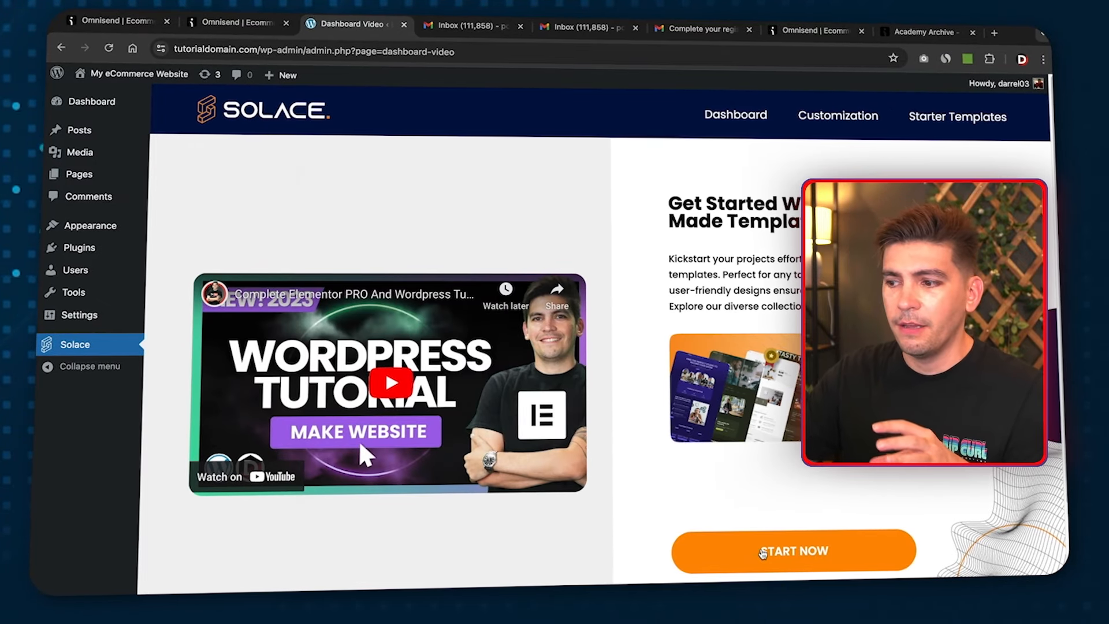
left_click(763, 551)
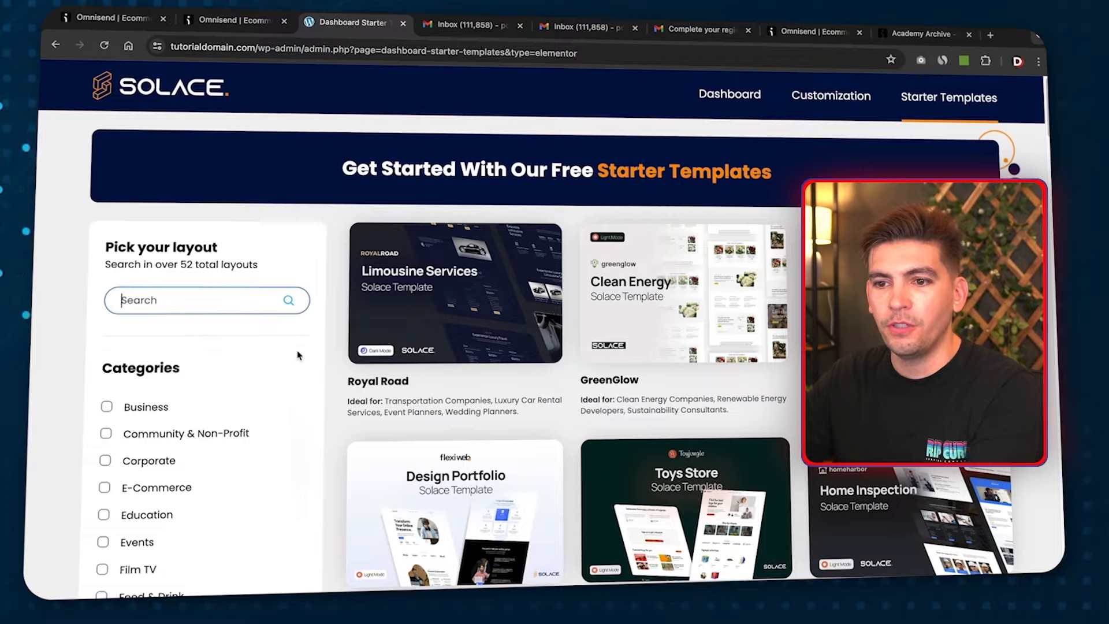
scroll(299, 354, "down", 5)
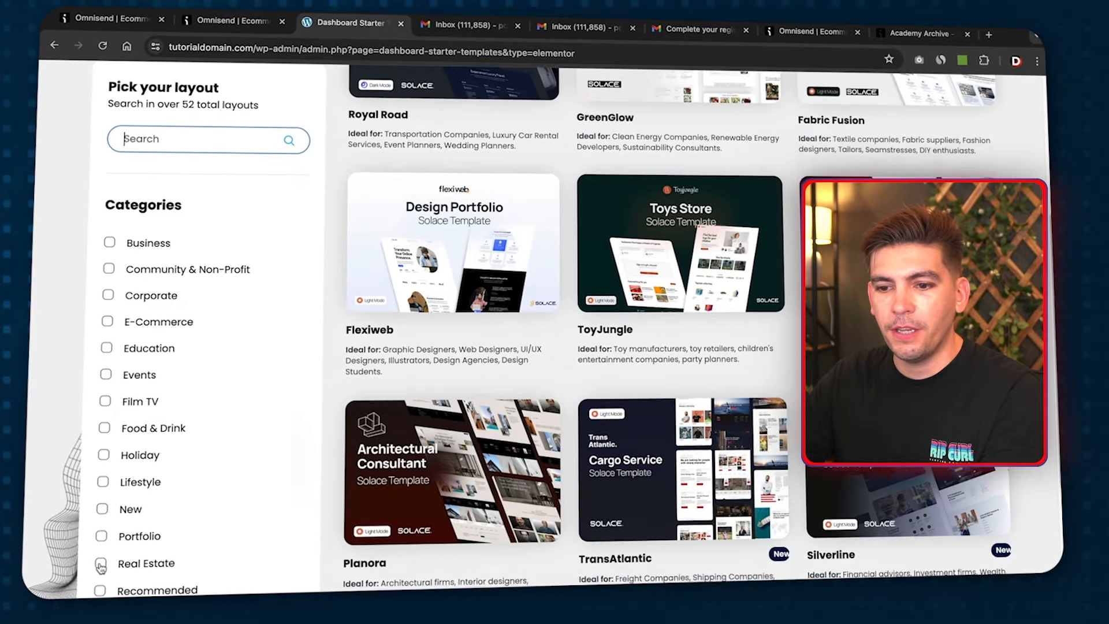
scroll(103, 565, "down", 2)
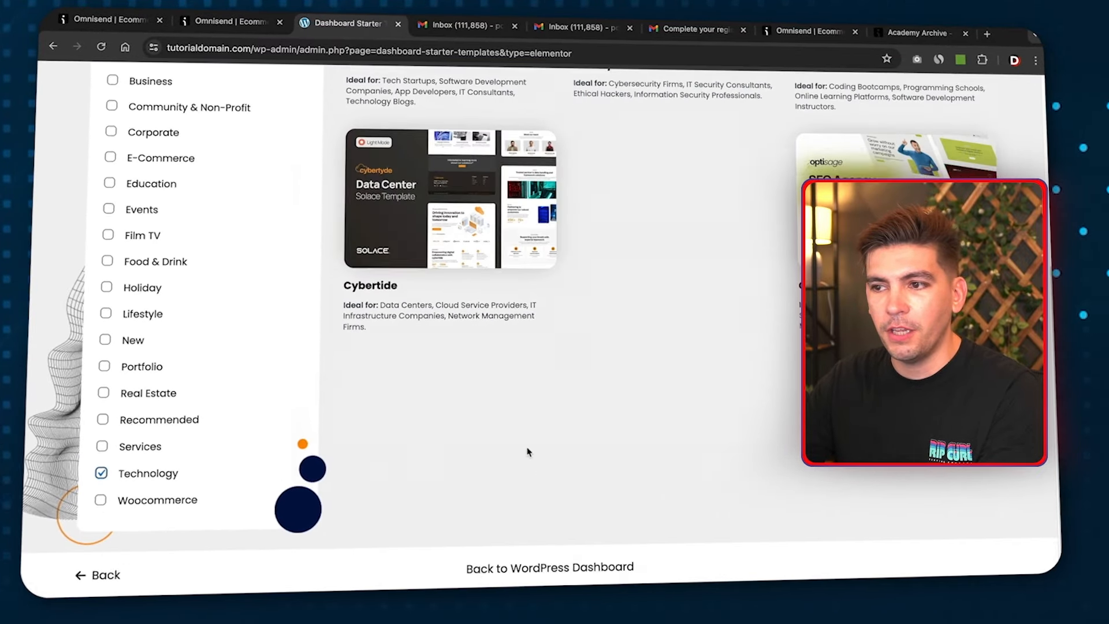
scroll(528, 451, "up", 5)
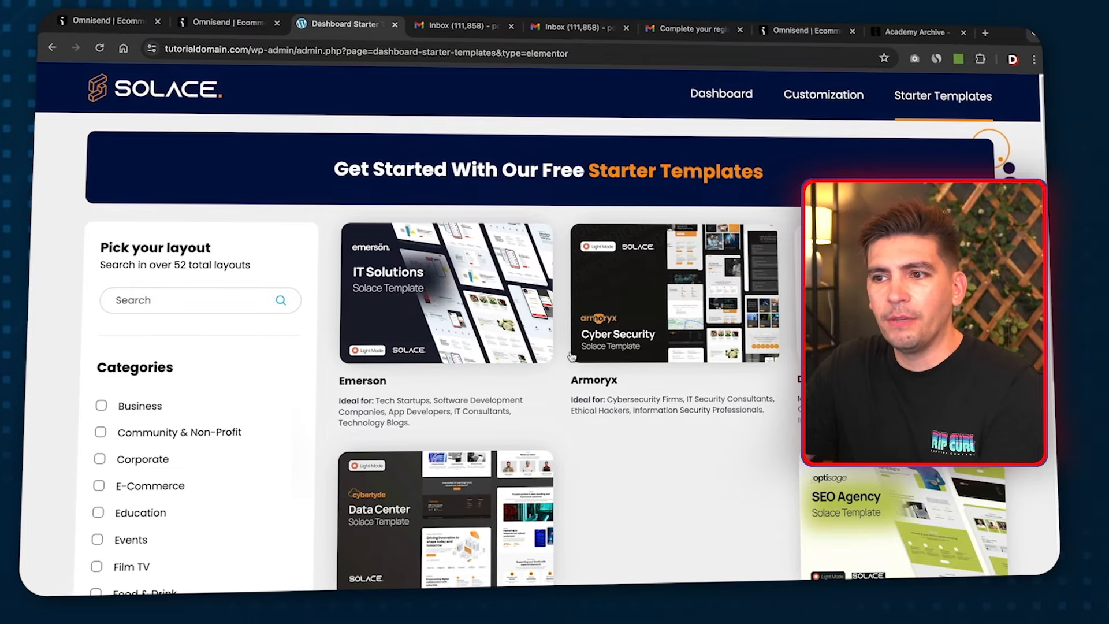
- Import the Emerson template, deleting previously imported sites and installing and activating the Elementor plugin
left_click(491, 292)
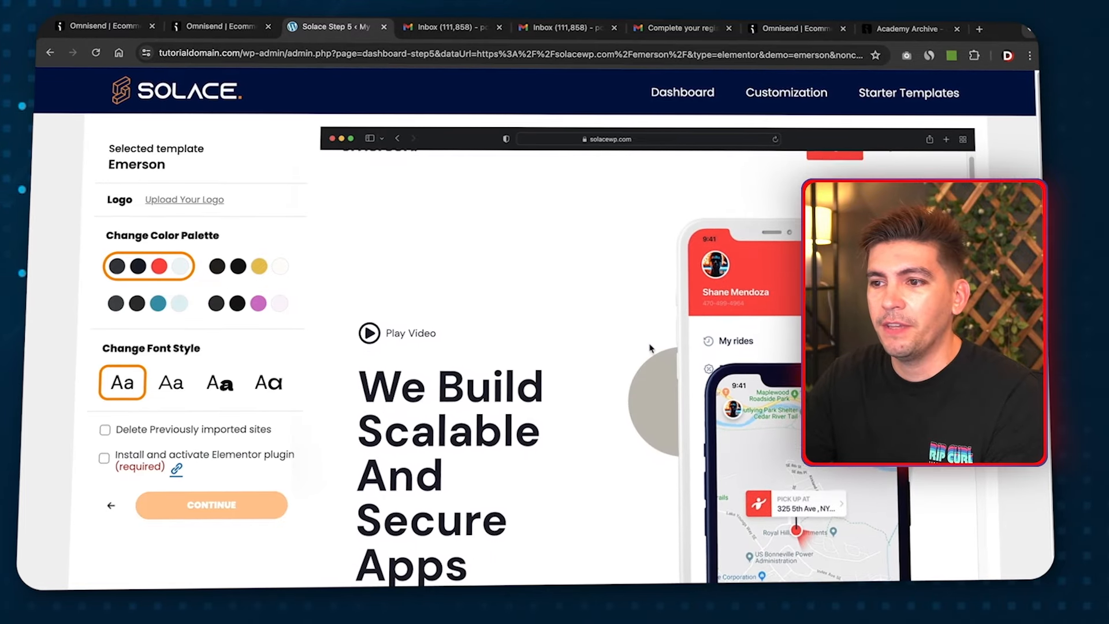
left_click(102, 455)
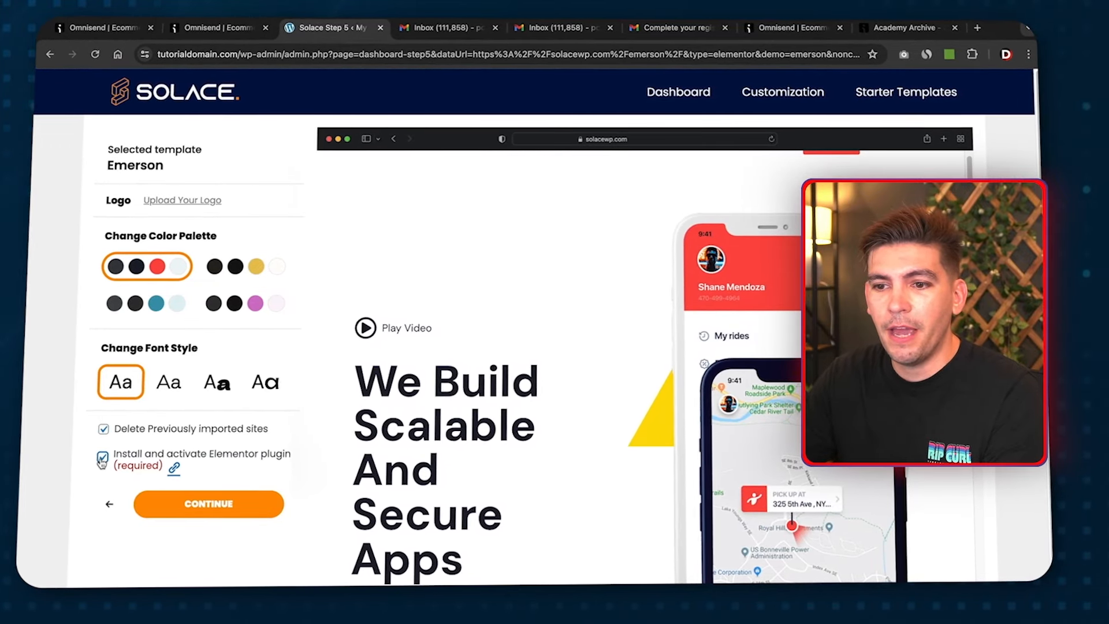
left_click(234, 501)
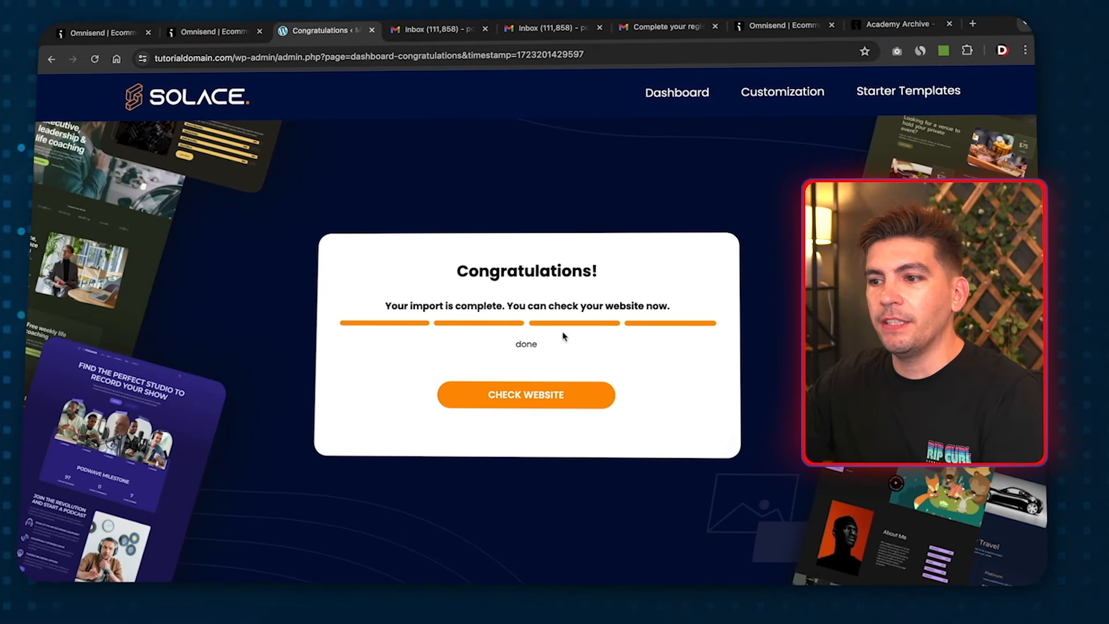
- Open the imported website and look through its home page sections
left_click(517, 396)
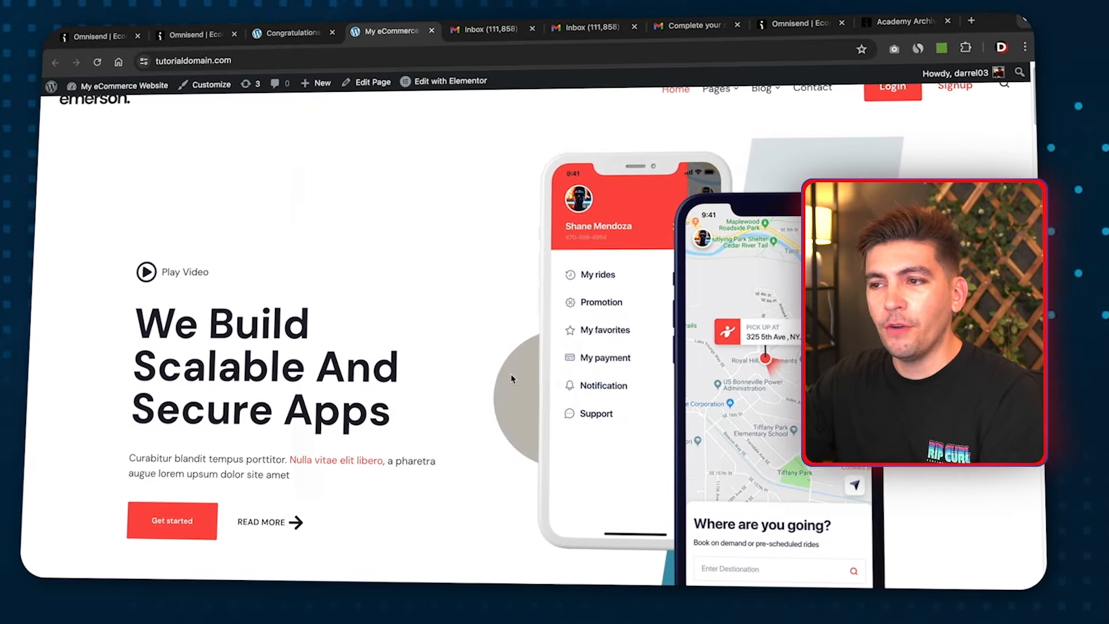
scroll(511, 378, "down", 1)
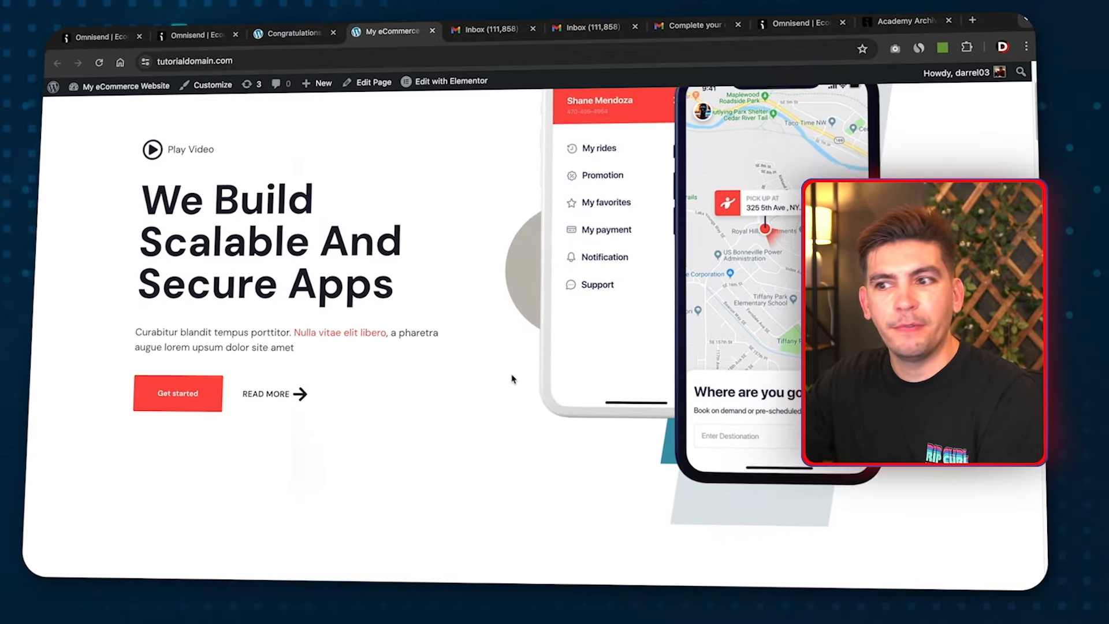
scroll(511, 378, "down", 10)
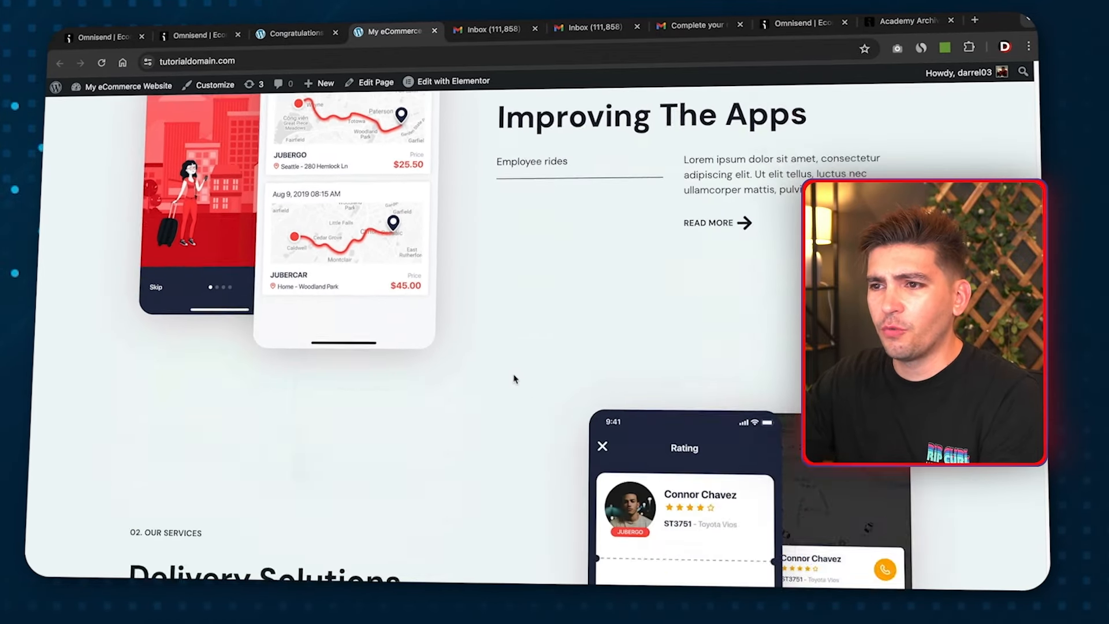
scroll(514, 378, "down", 15)
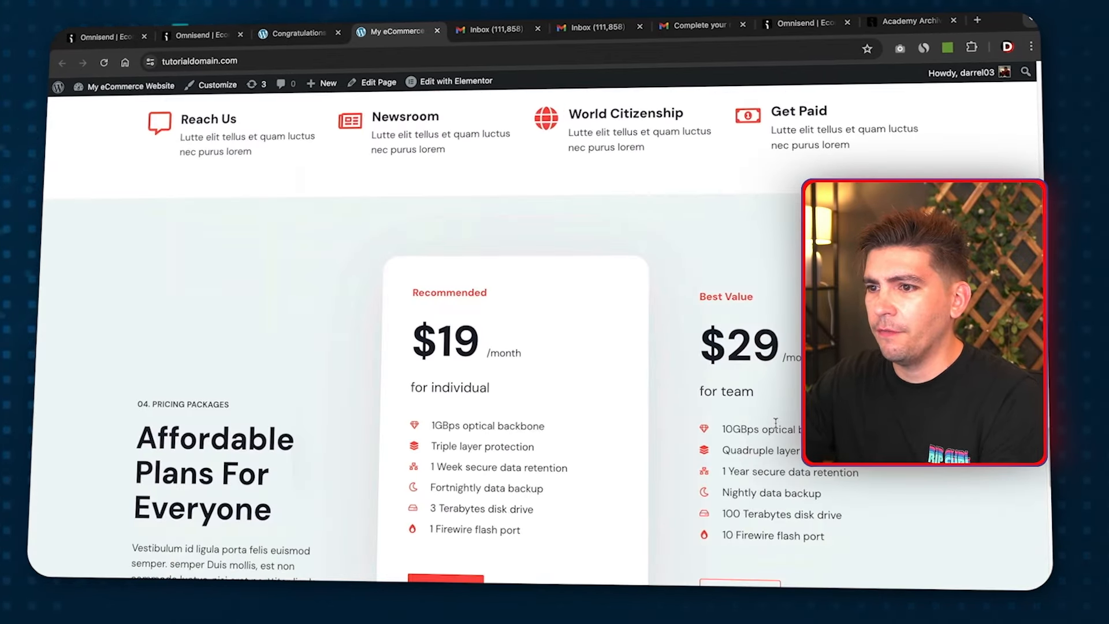
scroll(775, 422, "down", 8)
scroll(775, 418, "up", 12)
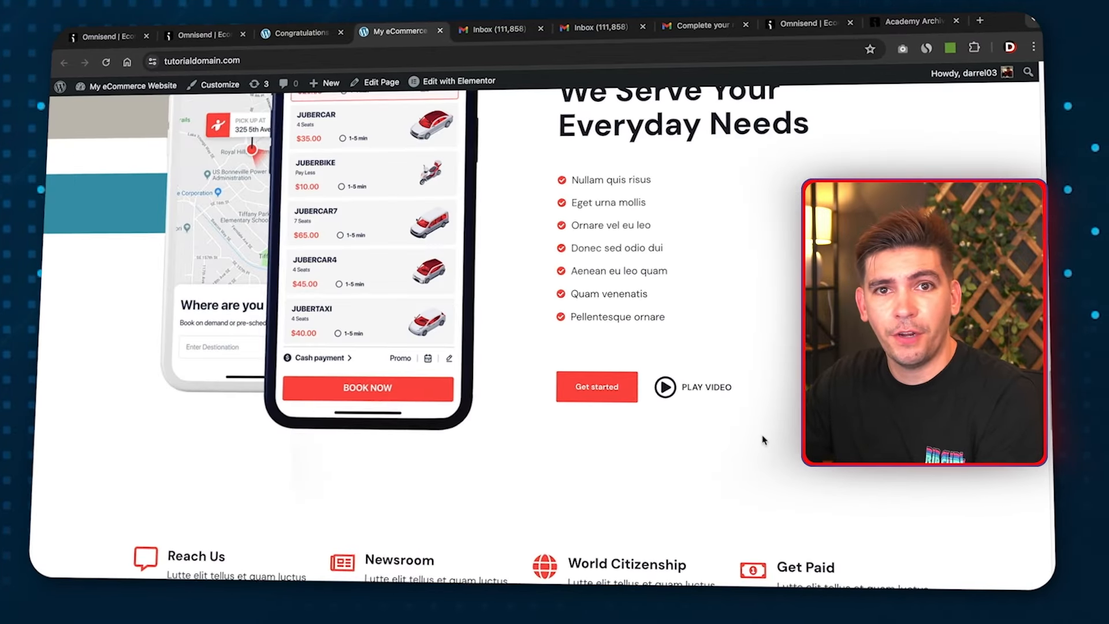
- Search the WordPress plugin directory for omnisend, then install and activate the Newsletters, Email Marketing, SMS and Popups by Omnisend plugin
scroll(701, 430, "up", 15)
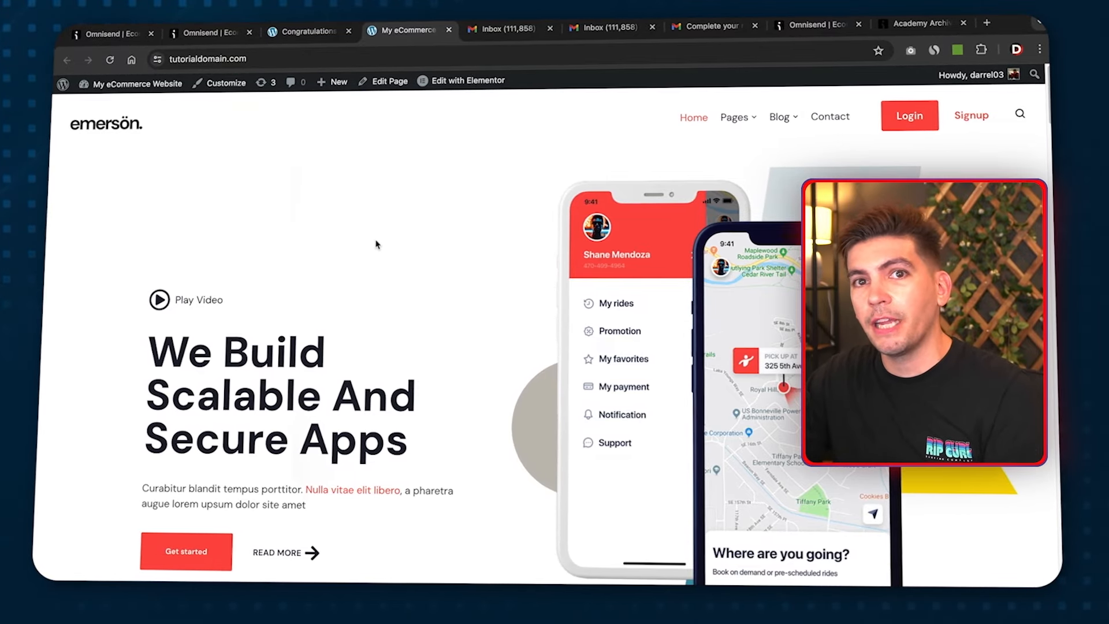
scroll(404, 280, "down", 1)
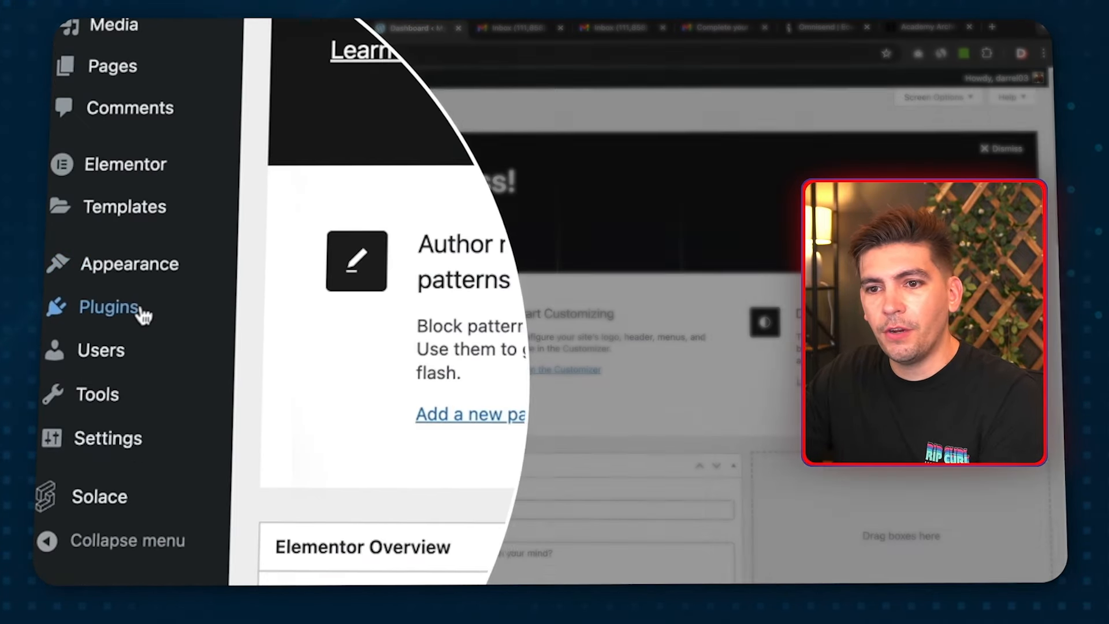
mouse_move(92, 346)
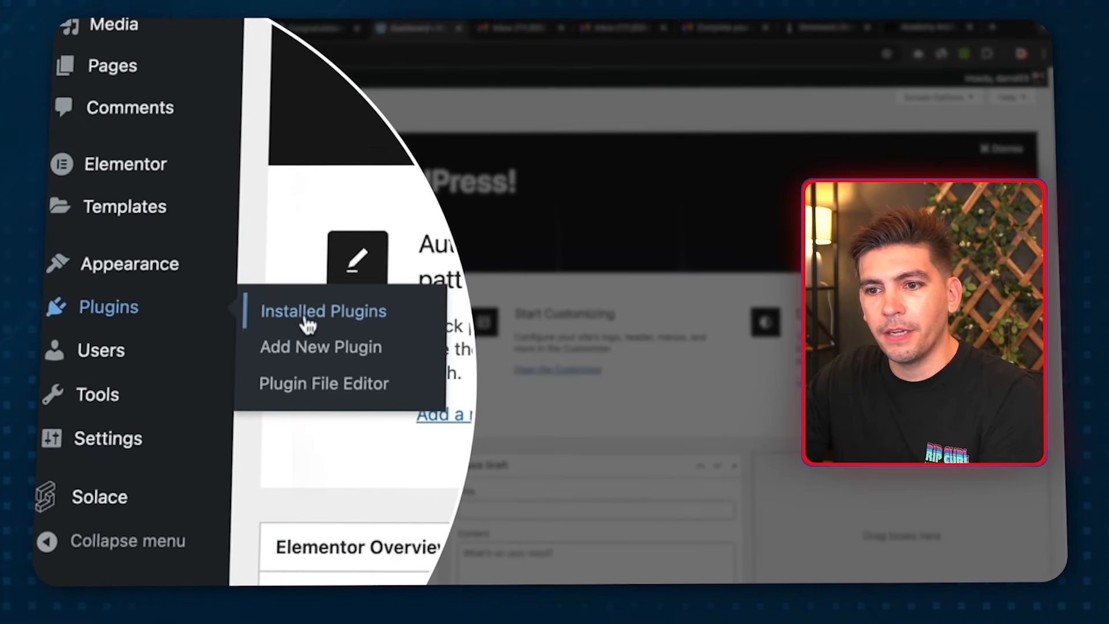
left_click(315, 354)
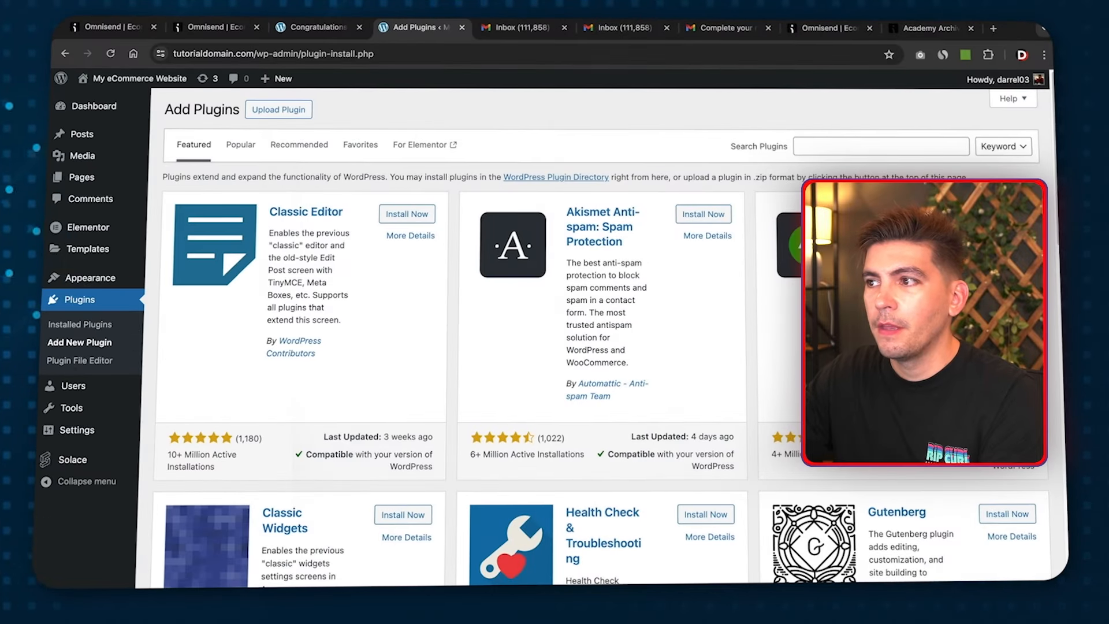
left_click(851, 150)
type("omnisend")
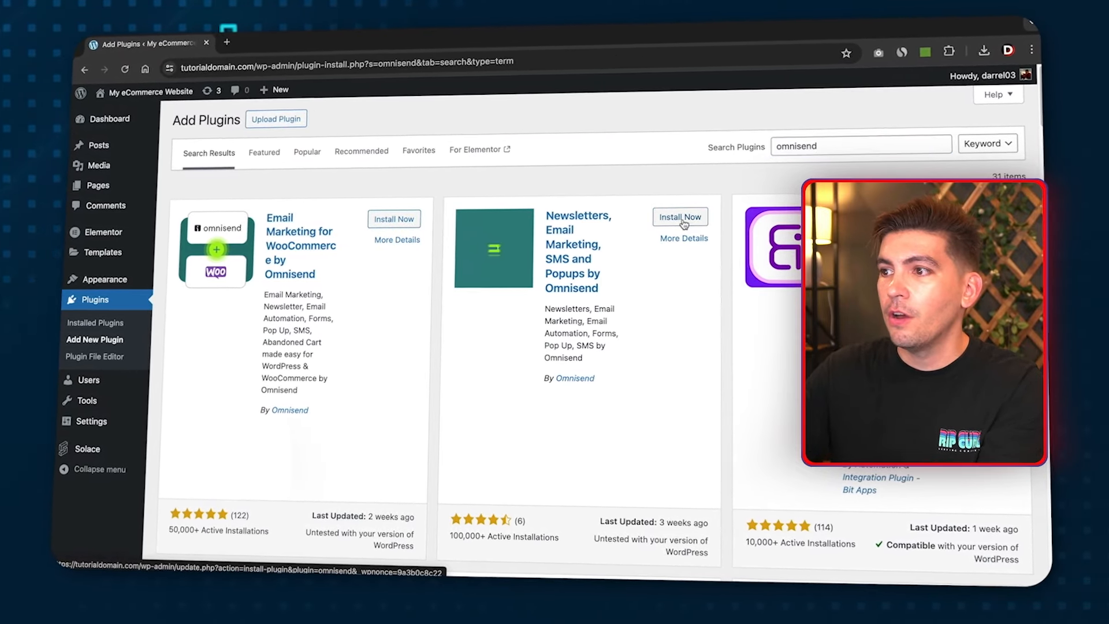
left_click(680, 224)
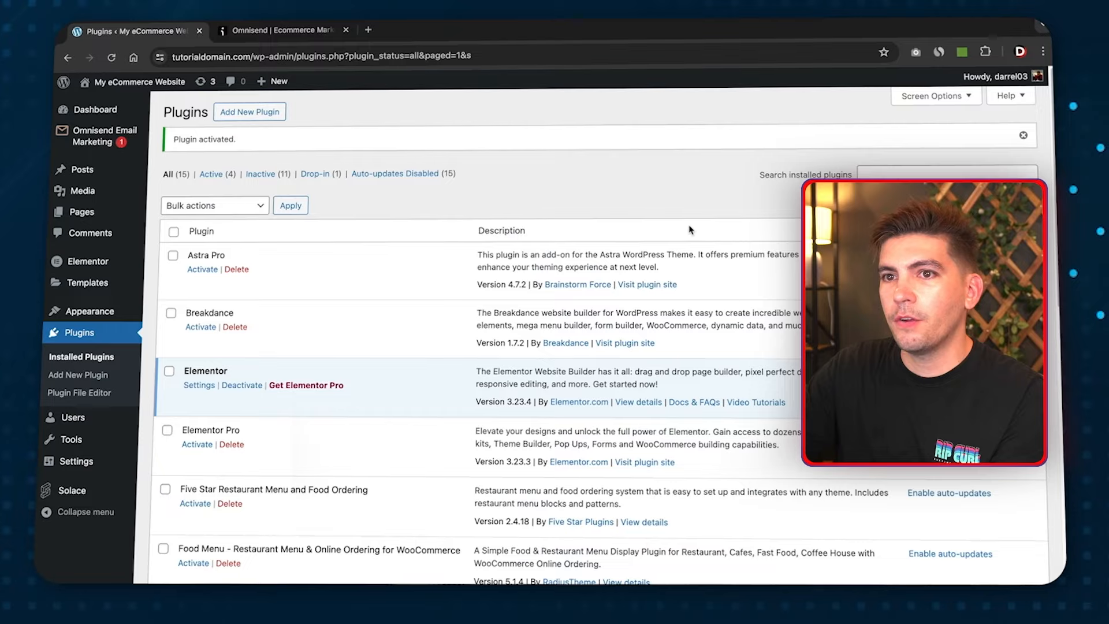
- Open the Omnisend Email Marketing plugin's connection form and go to the field for the created API key
mouse_move(101, 136)
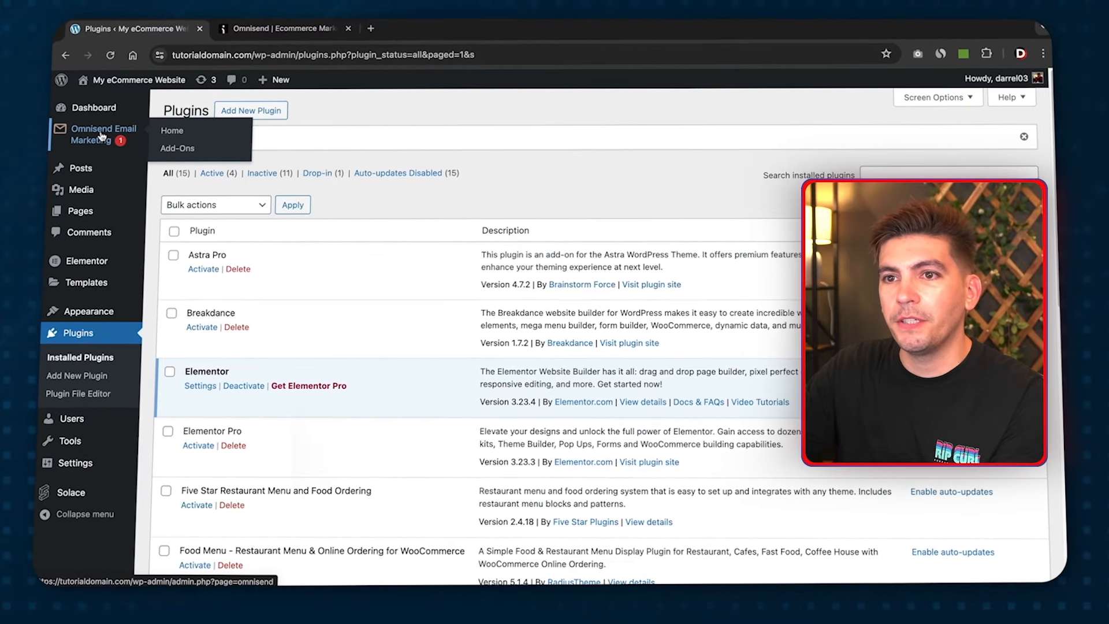
left_click(102, 136)
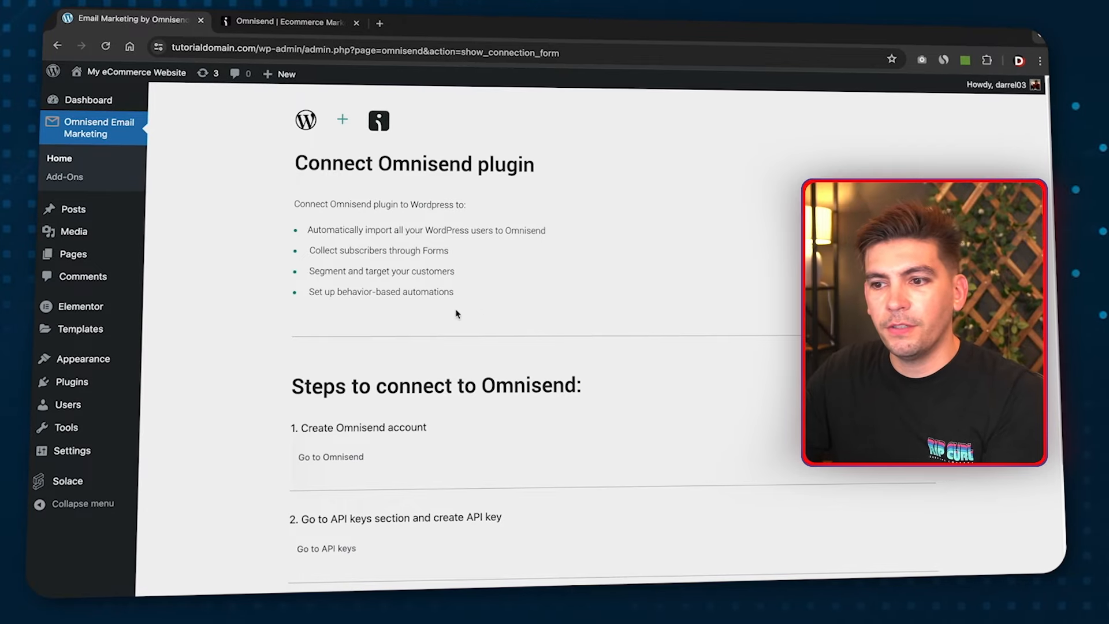
scroll(456, 313, "down", 3)
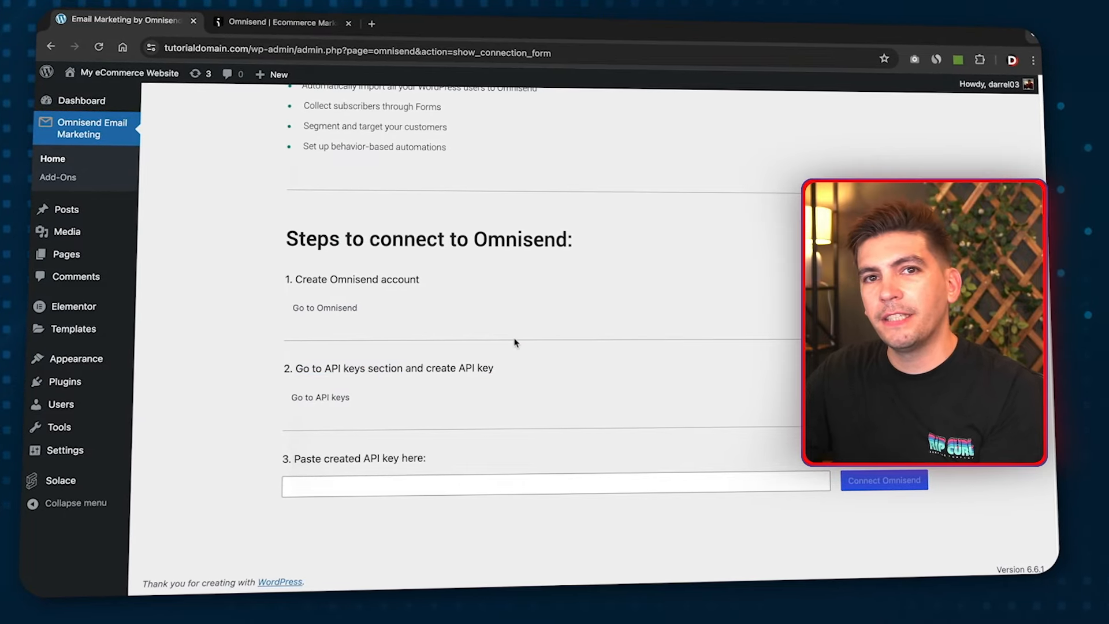
left_click(346, 483)
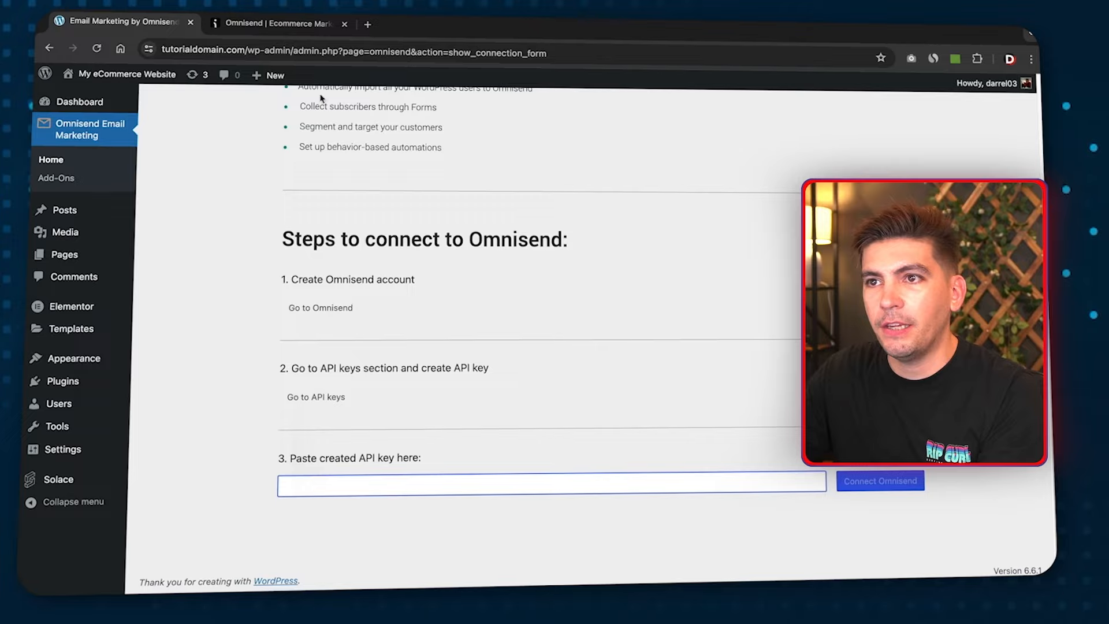
- Switch to the Omnisend dashboard, start connecting a store, and open the WordPress connection instructions
left_click(288, 30)
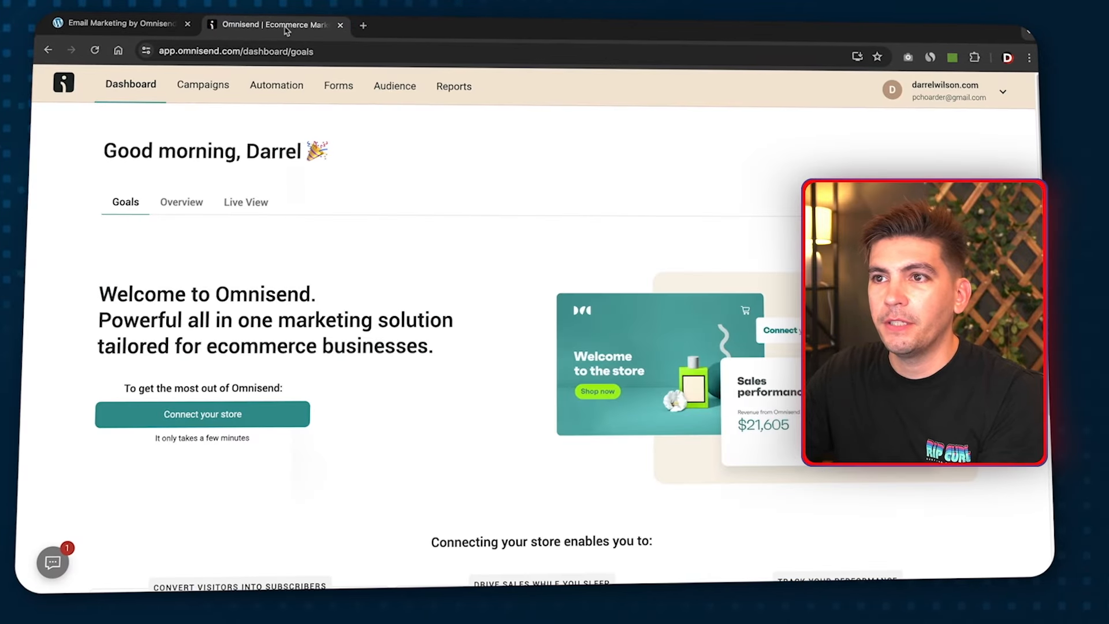
left_click(950, 89)
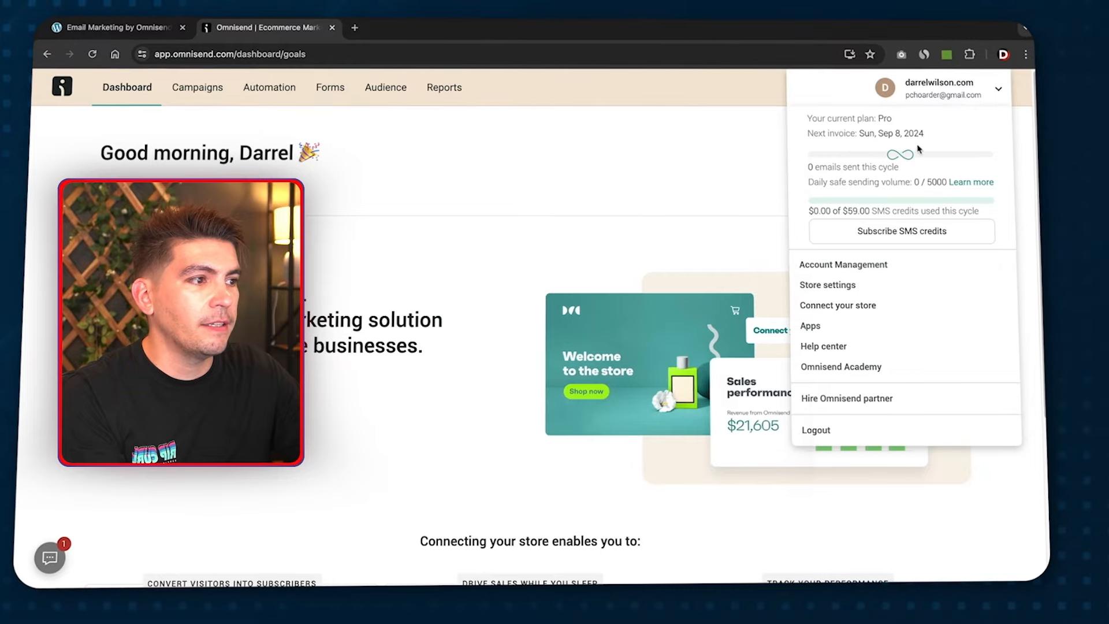
left_click(841, 309)
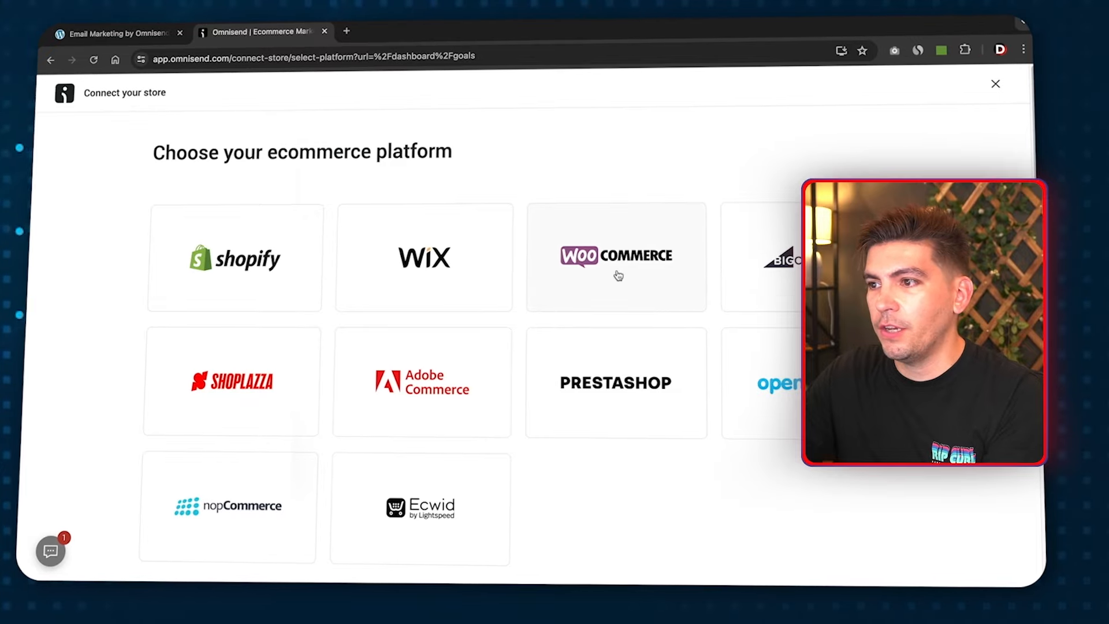
scroll(609, 347, "down", 4)
scroll(607, 345, "down", 1)
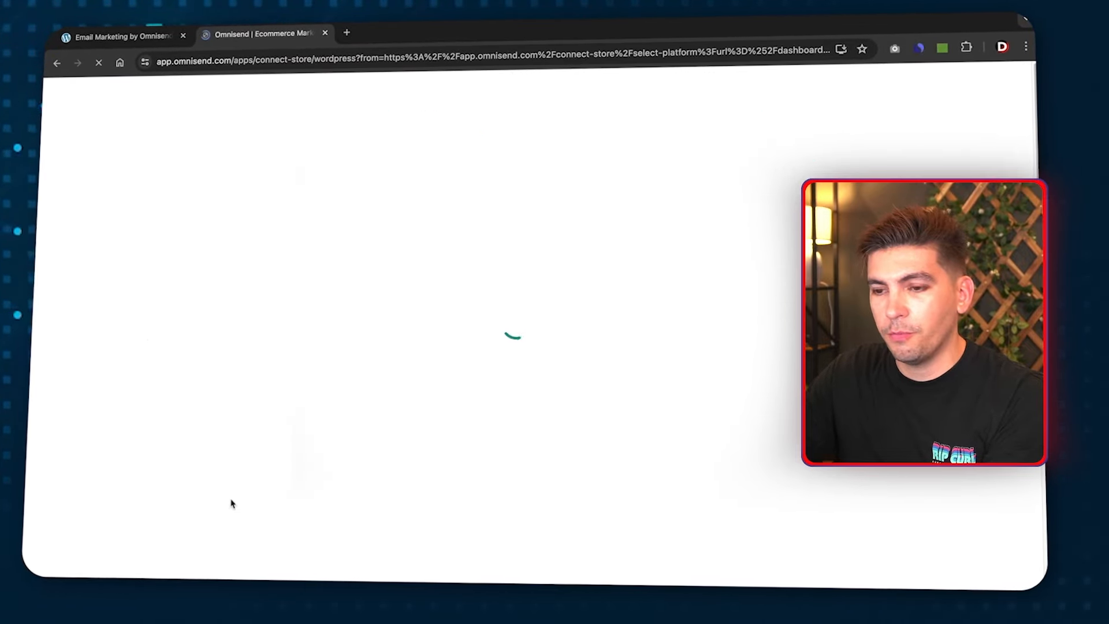
scroll(402, 391, "down", 4)
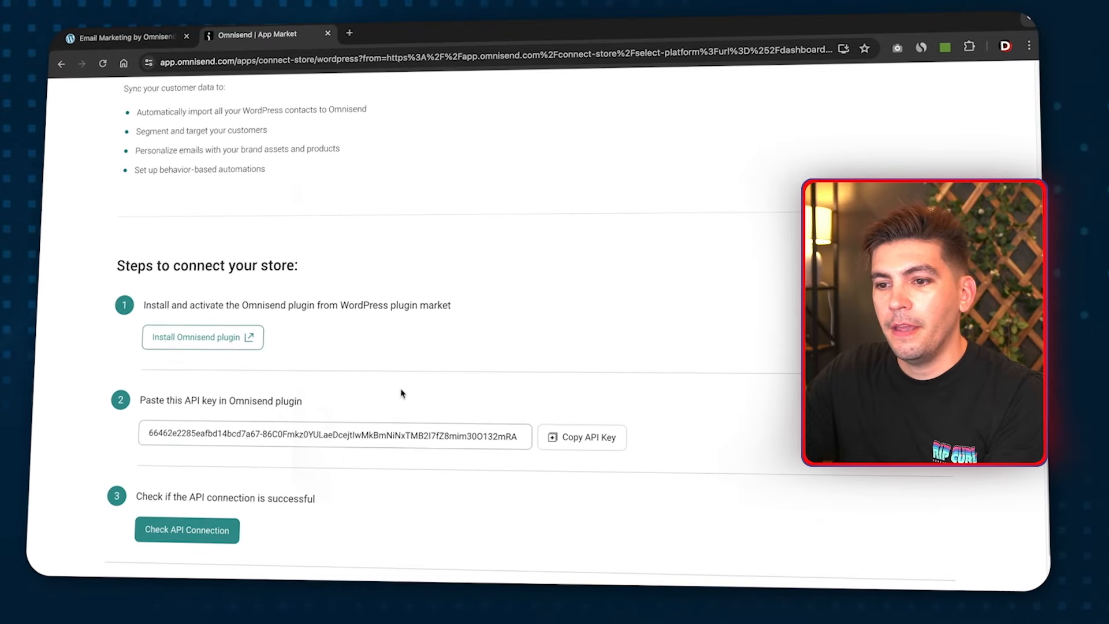
scroll(387, 382, "down", 1)
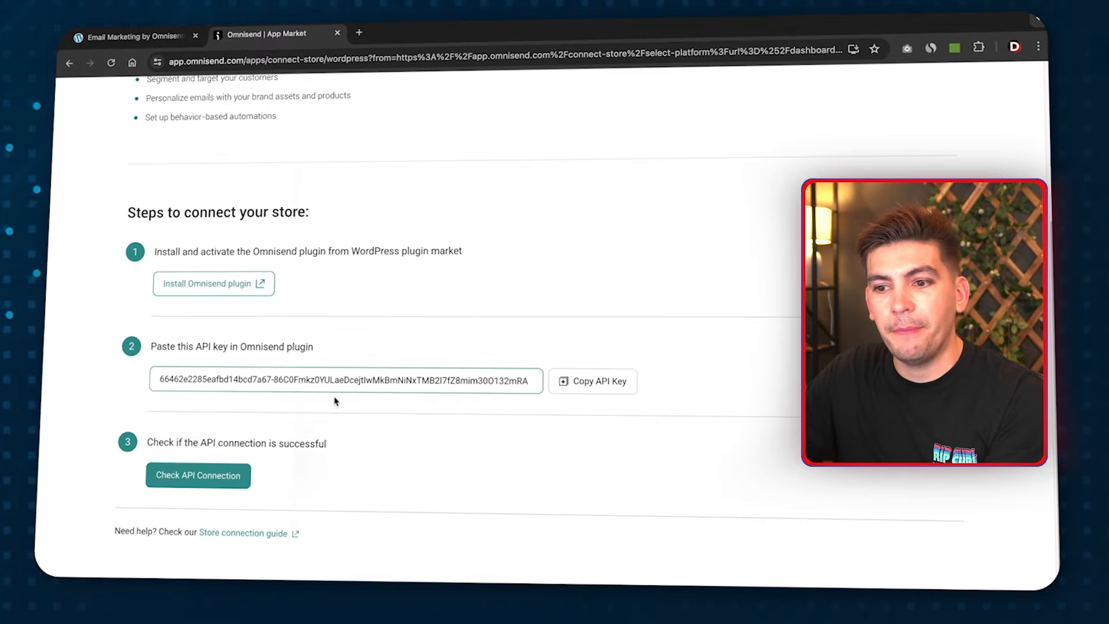
- Copy the API key into the WordPress Omnisend plugin, connect it, and check the API connection in Omnisend
left_click(587, 385)
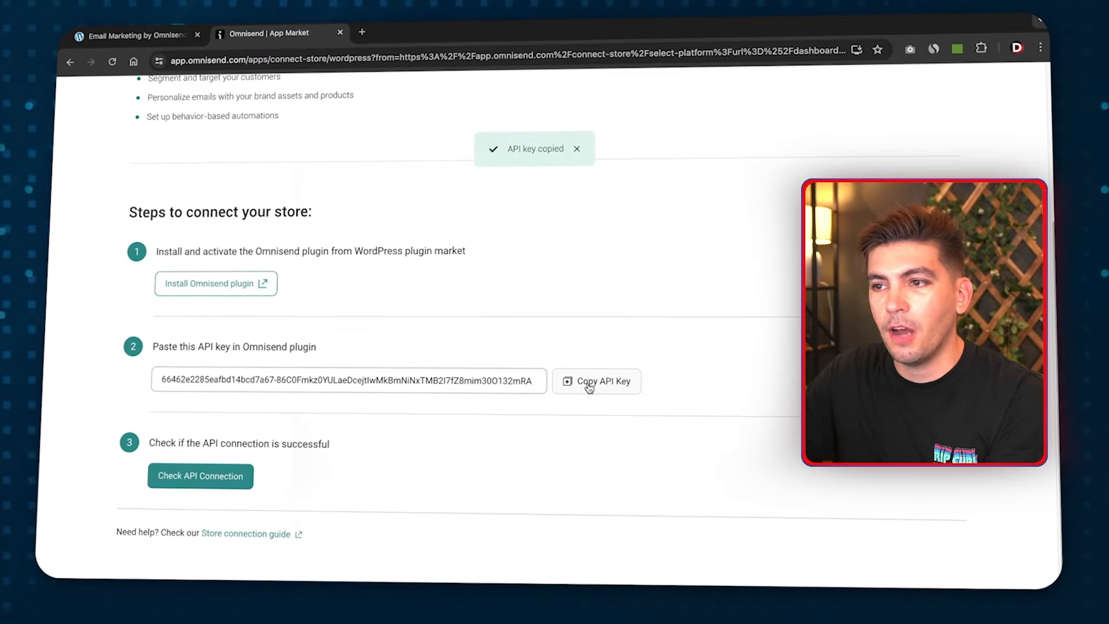
left_click(169, 39)
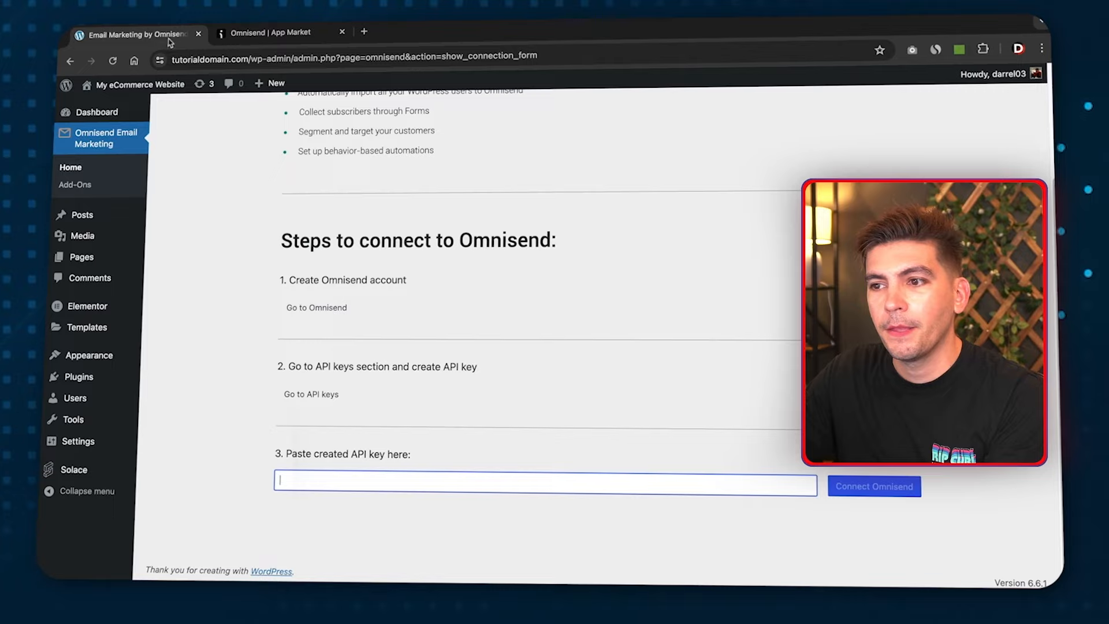
right_click(291, 483)
left_click(310, 448)
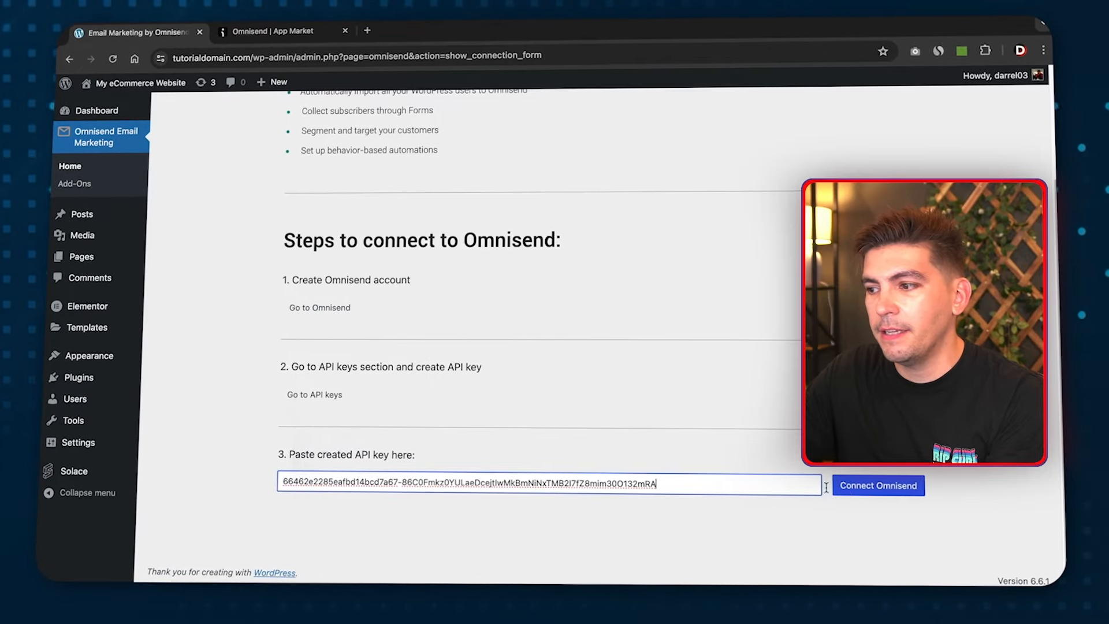
left_click(855, 485)
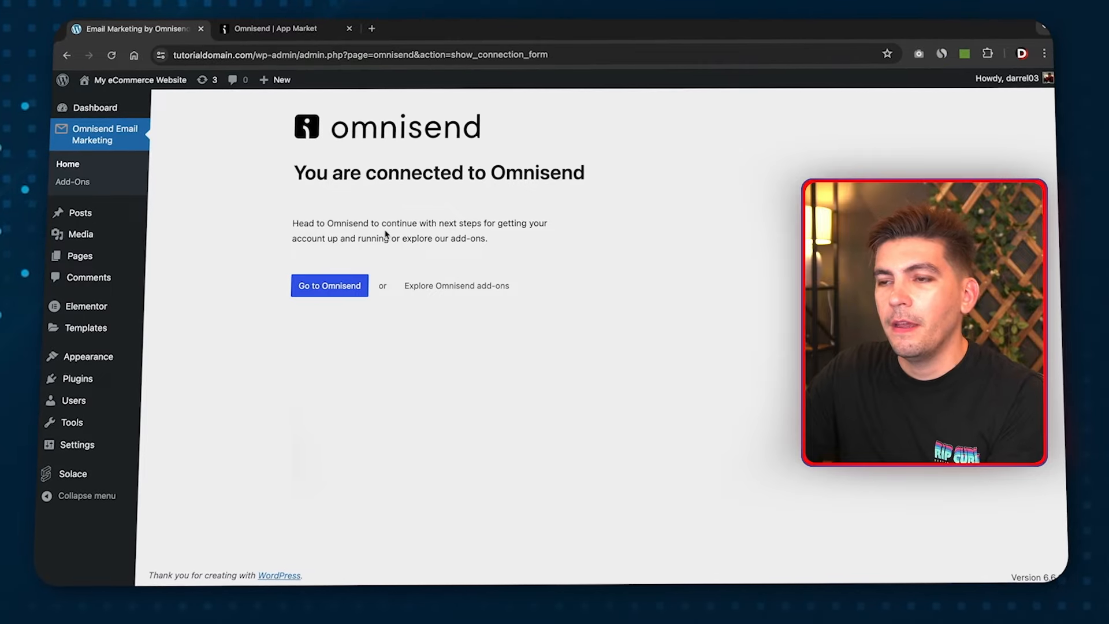
left_click(305, 33)
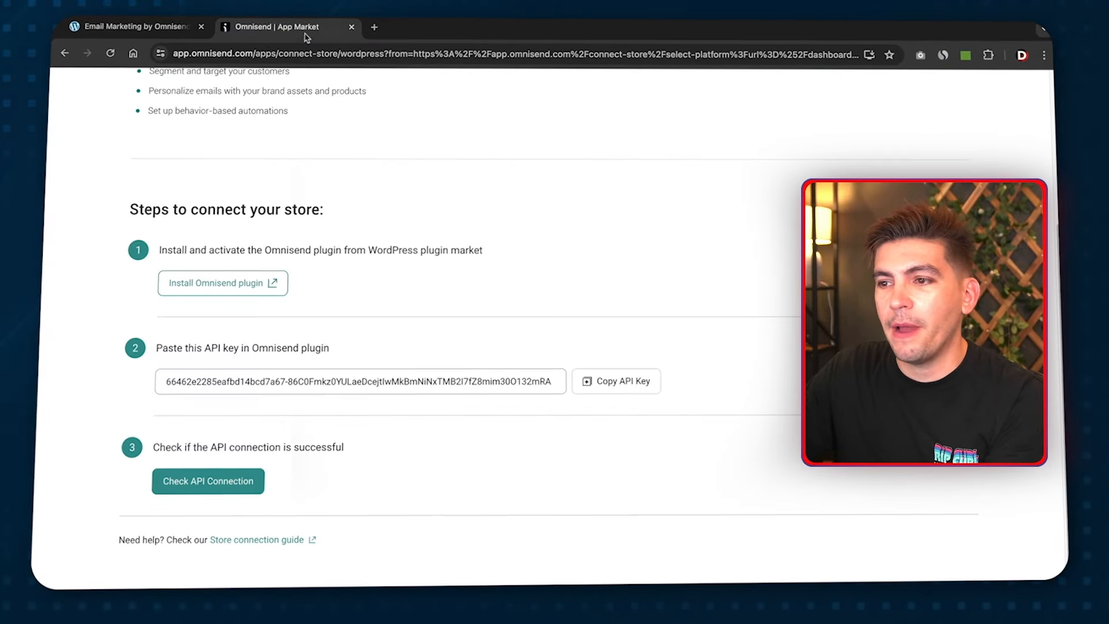
left_click(209, 483)
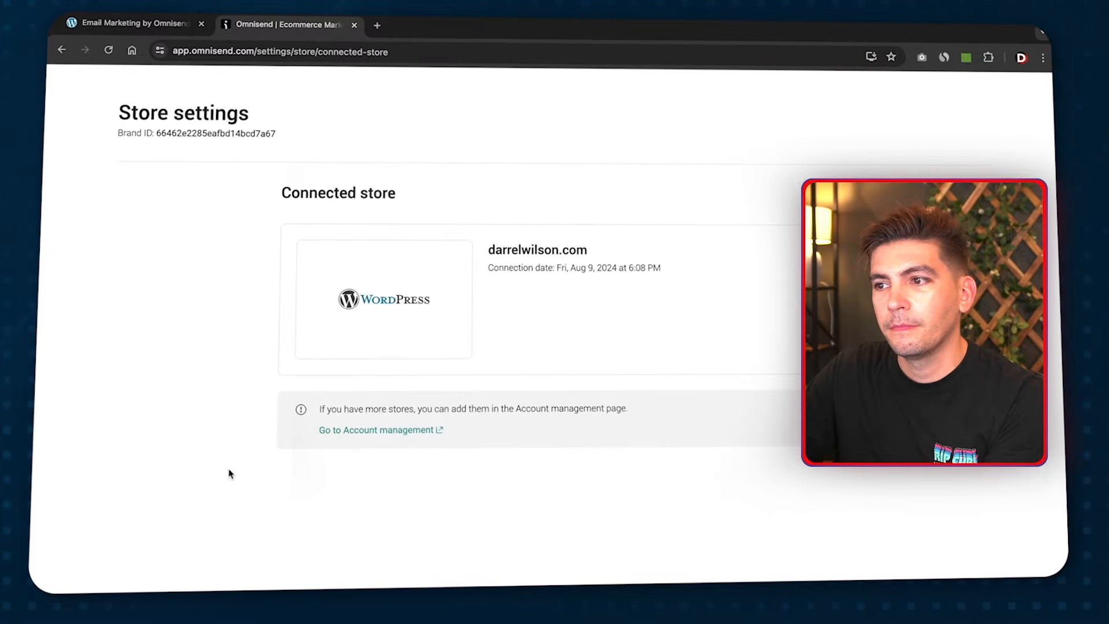
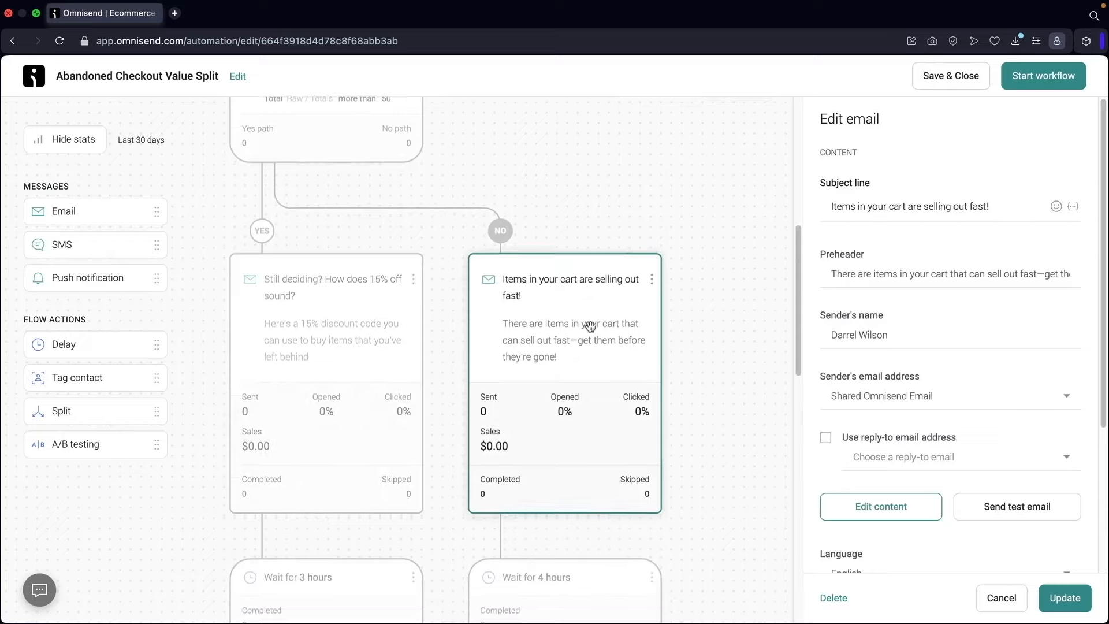
- Review the emails on both branches of the Abandoned Checkout Value Split automation and start the workflow
left_click(590, 331)
left_click(367, 329)
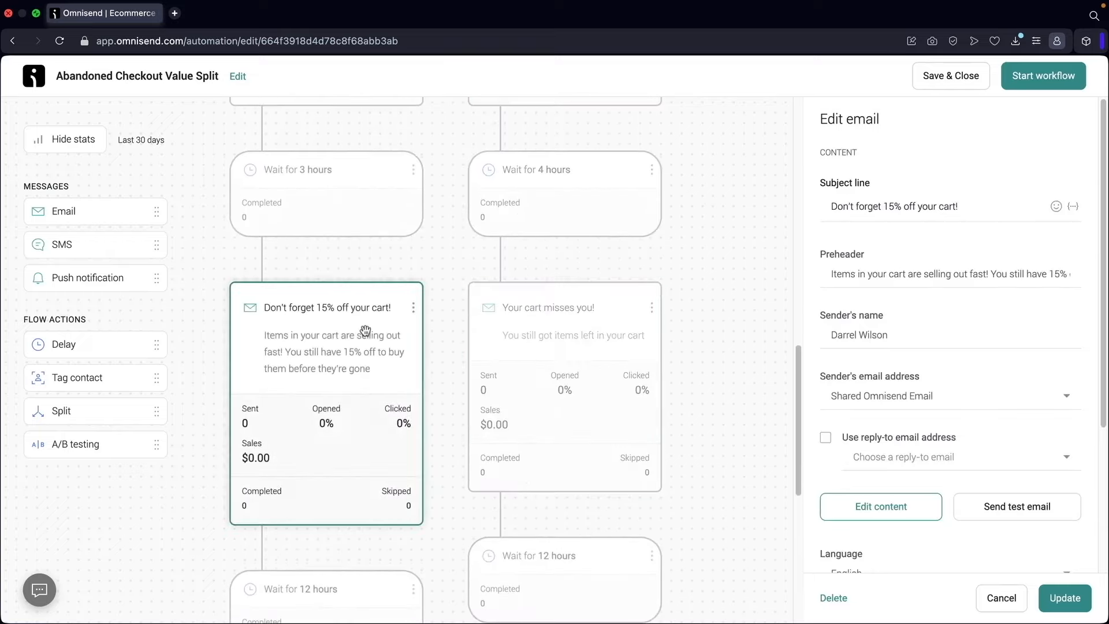
scroll(366, 332, "down", 10)
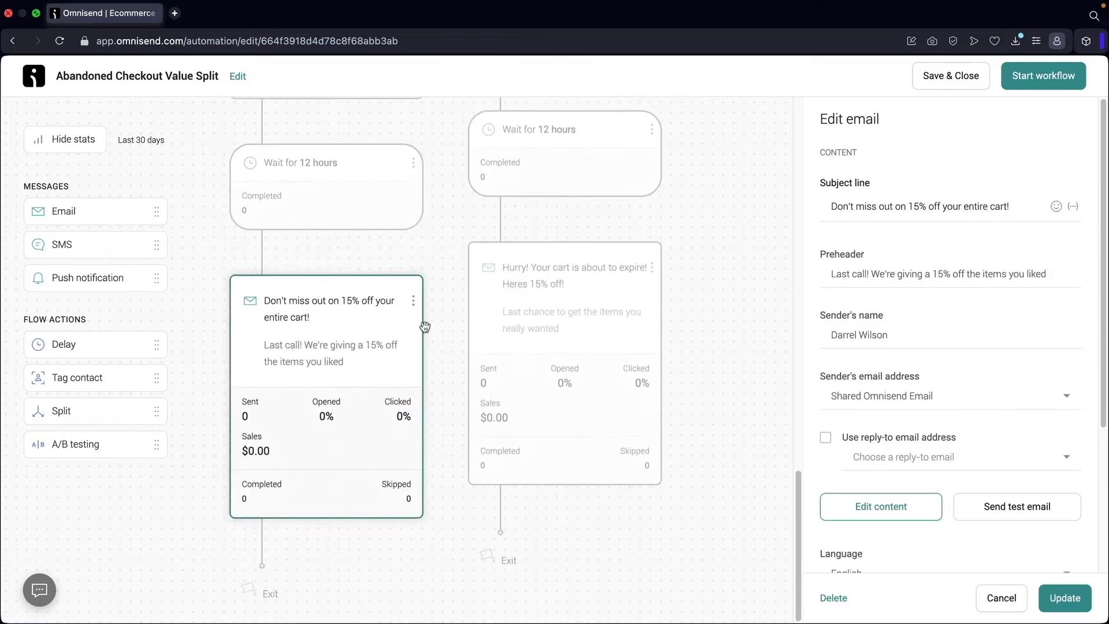
left_click(556, 300)
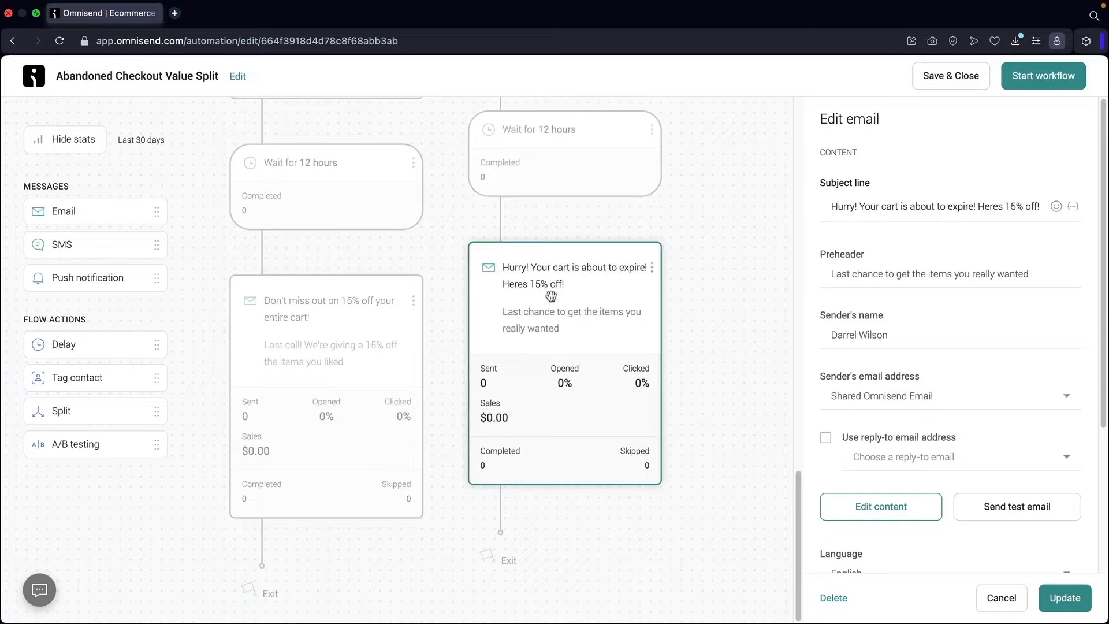
scroll(548, 298, "up", 16)
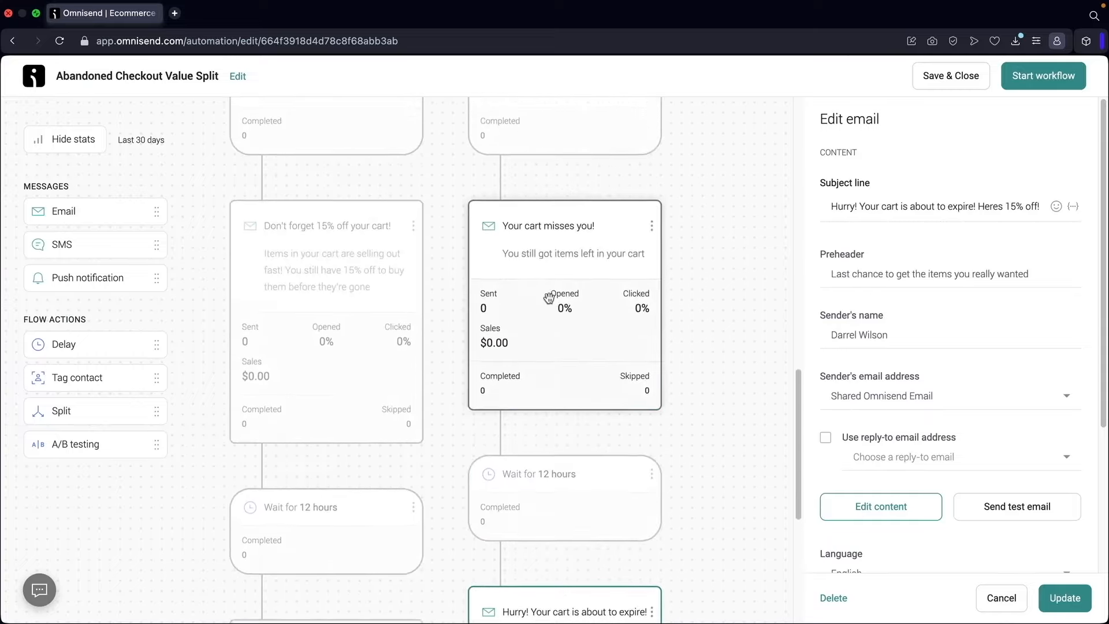
scroll(515, 327, "up", 13)
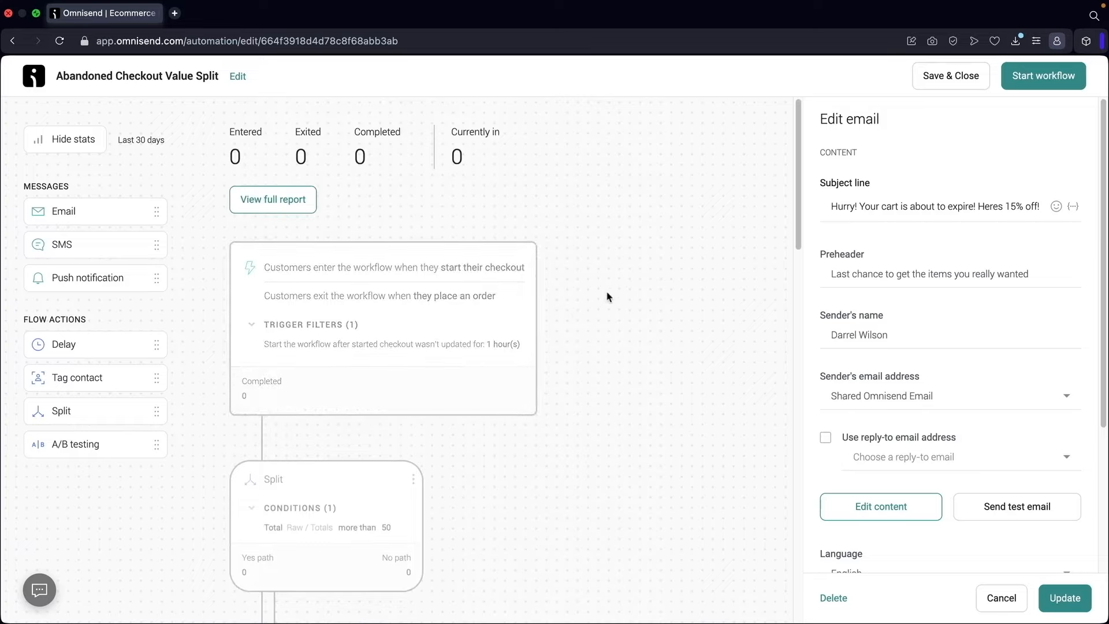
left_click(1048, 80)
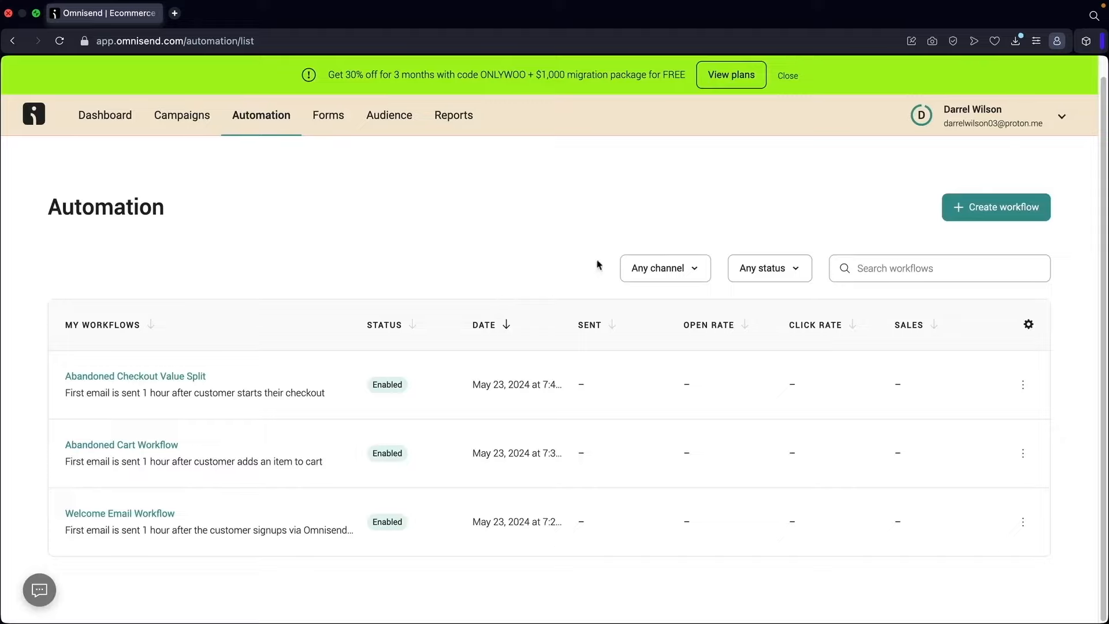
- Compare the Standard and Pro pricing plans, close the plan page, and reopen the account overview
left_click(1000, 118)
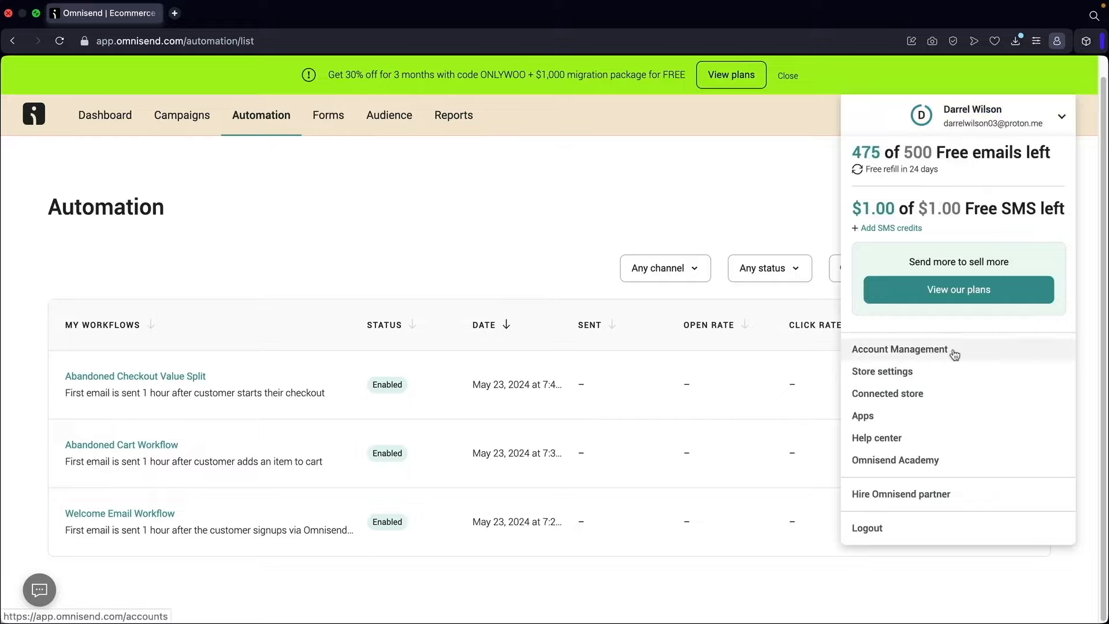
left_click(961, 297)
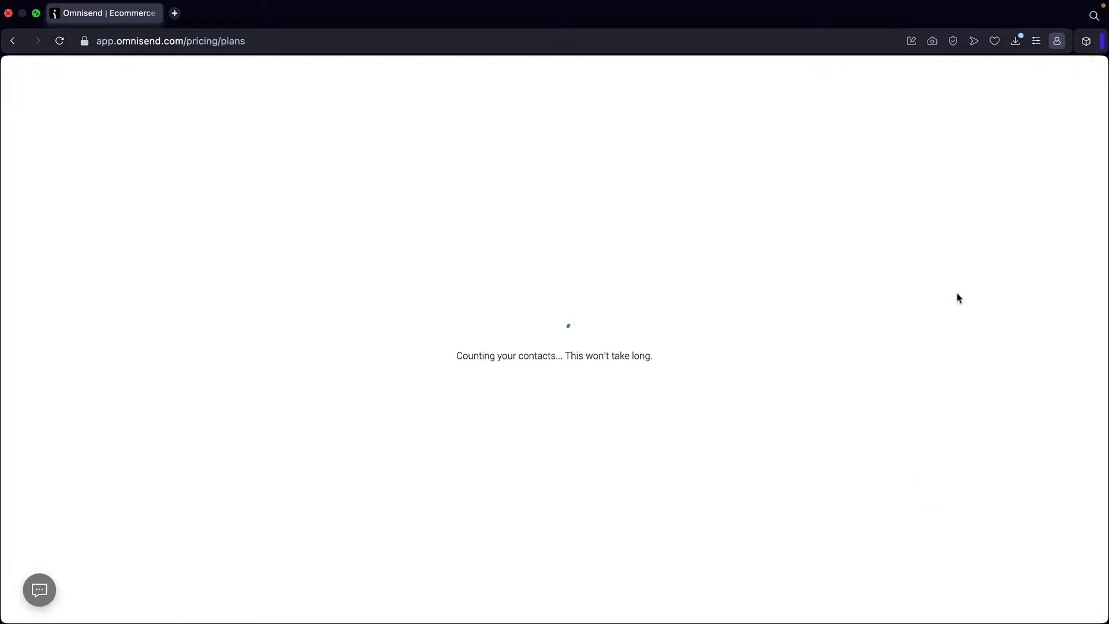
scroll(527, 360, "down", 3)
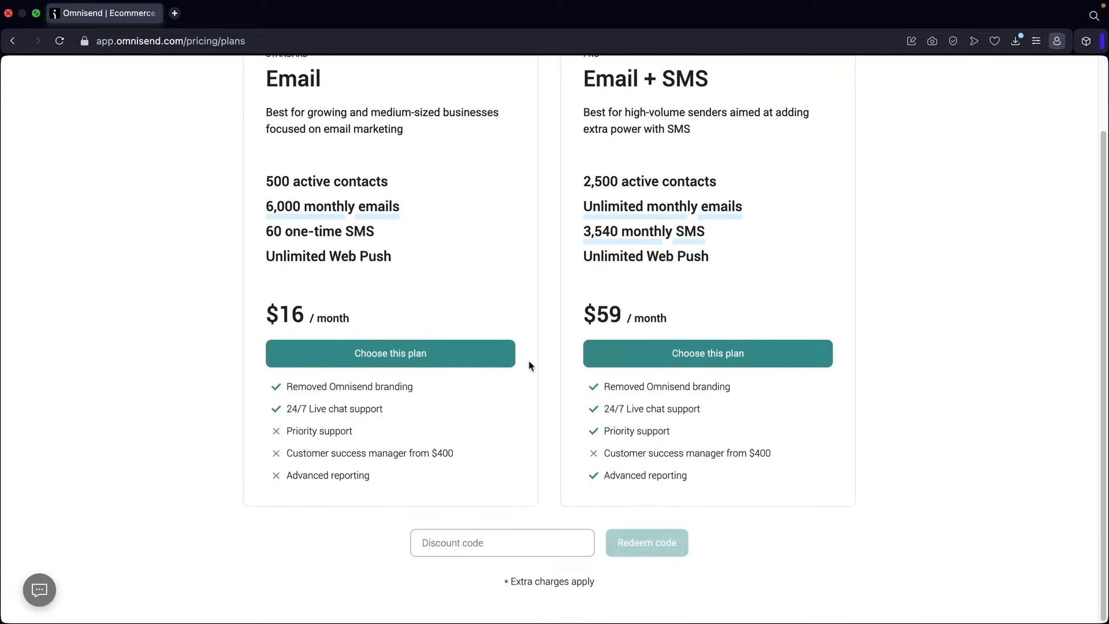
scroll(518, 367, "up", 3)
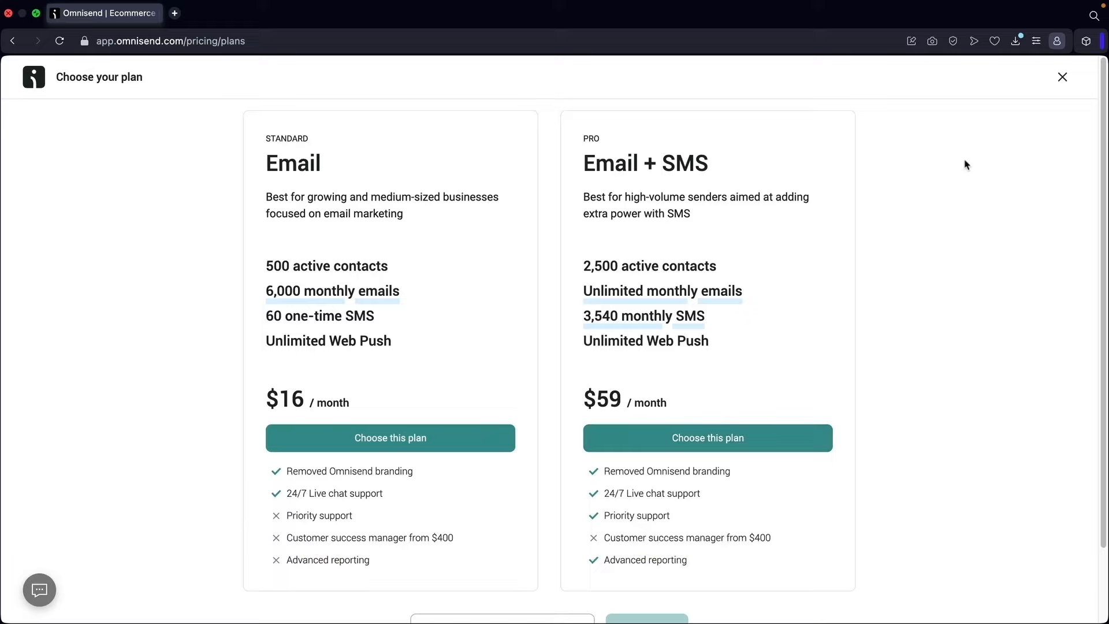
left_click(1062, 77)
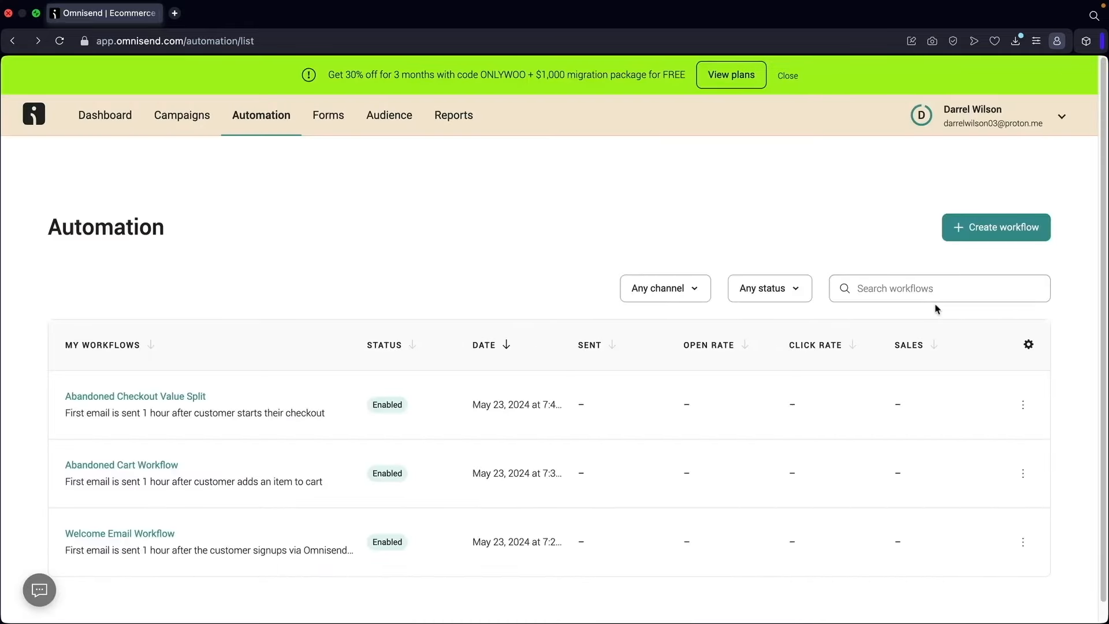
left_click(995, 123)
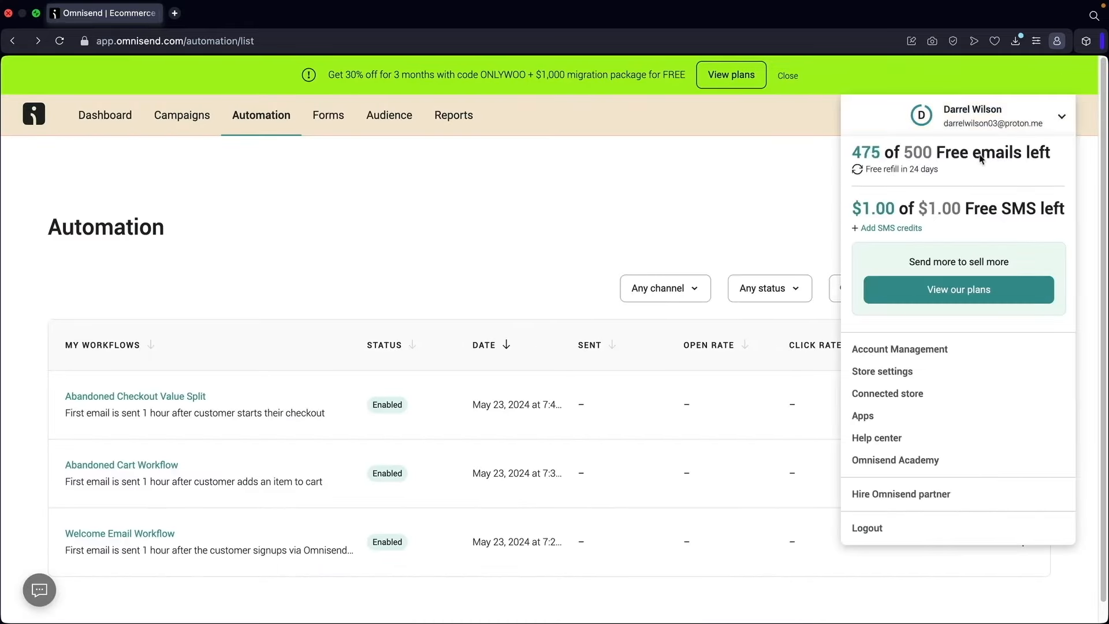
- Browse the app collections in the App Market, return to the account overview, and open Omnisend Academy
left_click(883, 417)
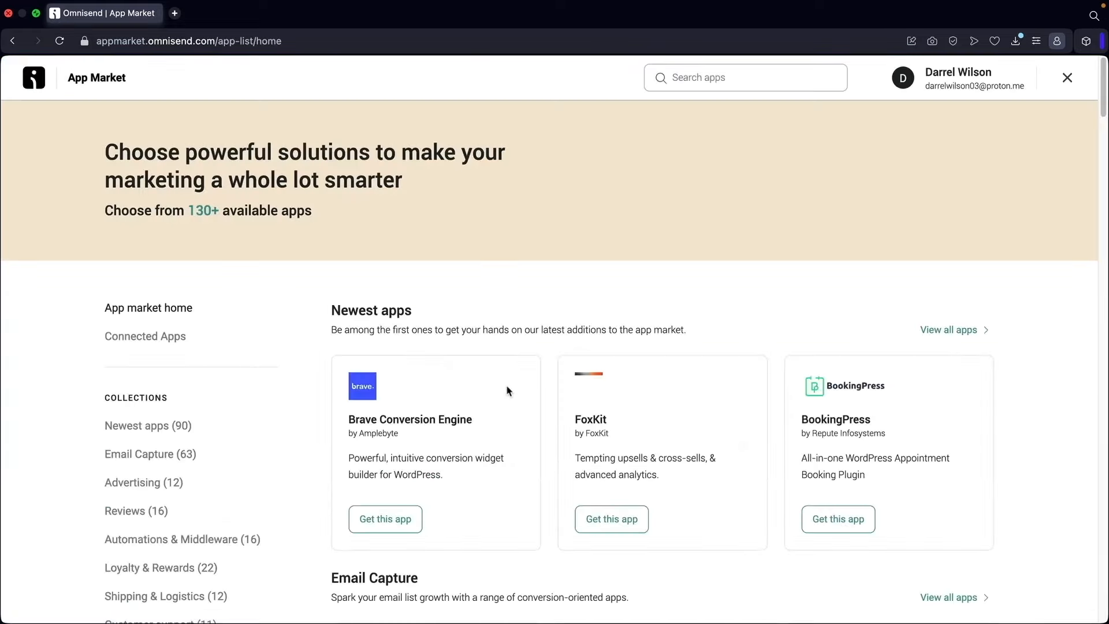
scroll(507, 391, "down", 6)
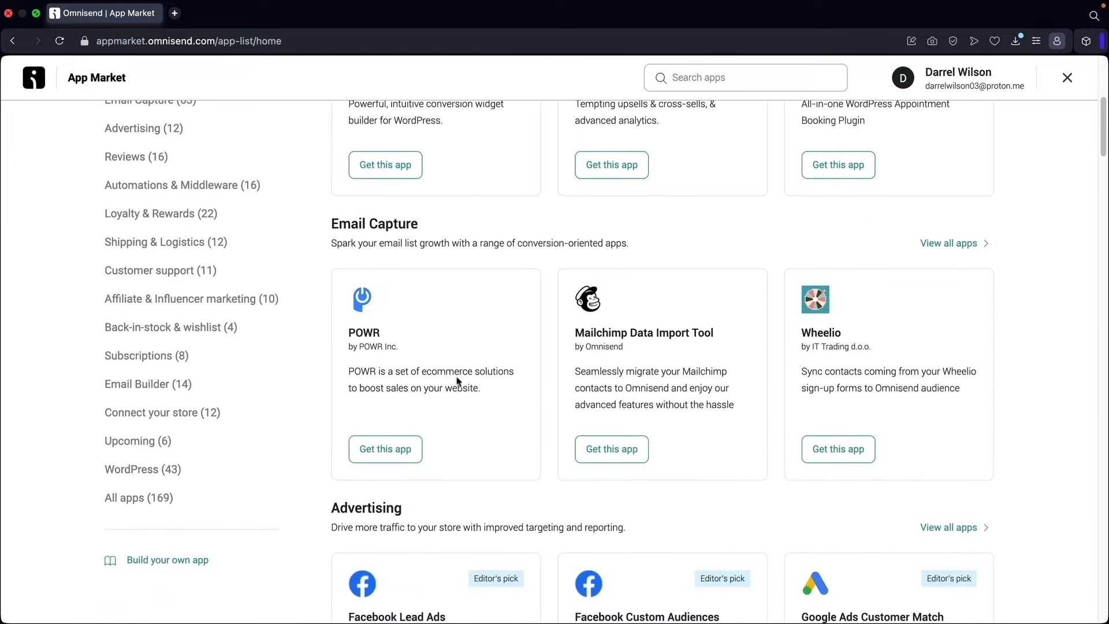
scroll(384, 365, "down", 6)
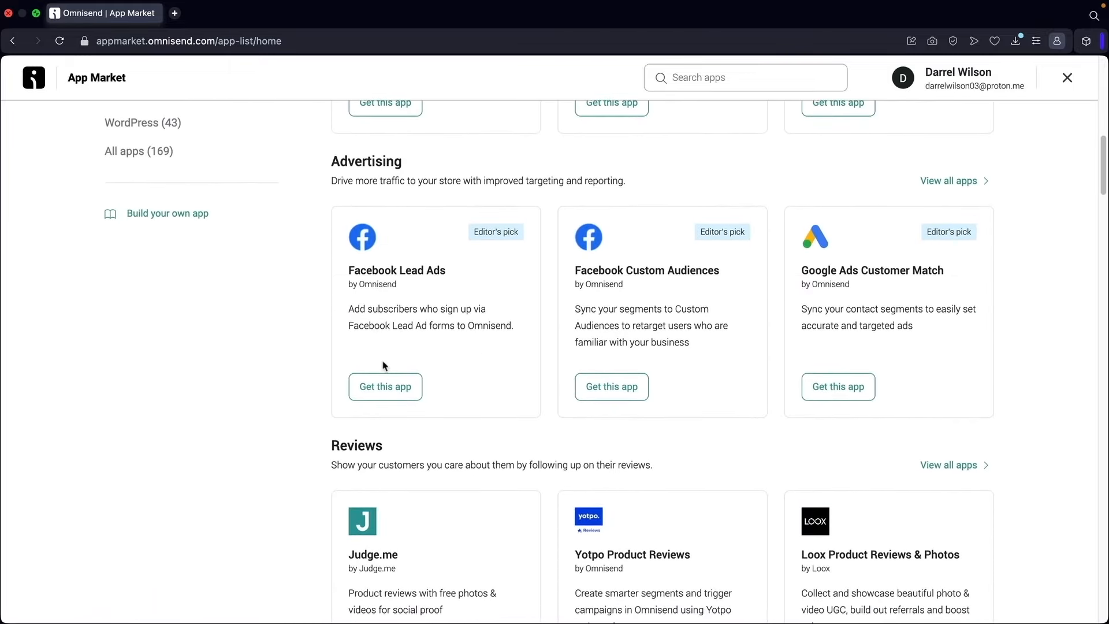
scroll(386, 371, "down", 9)
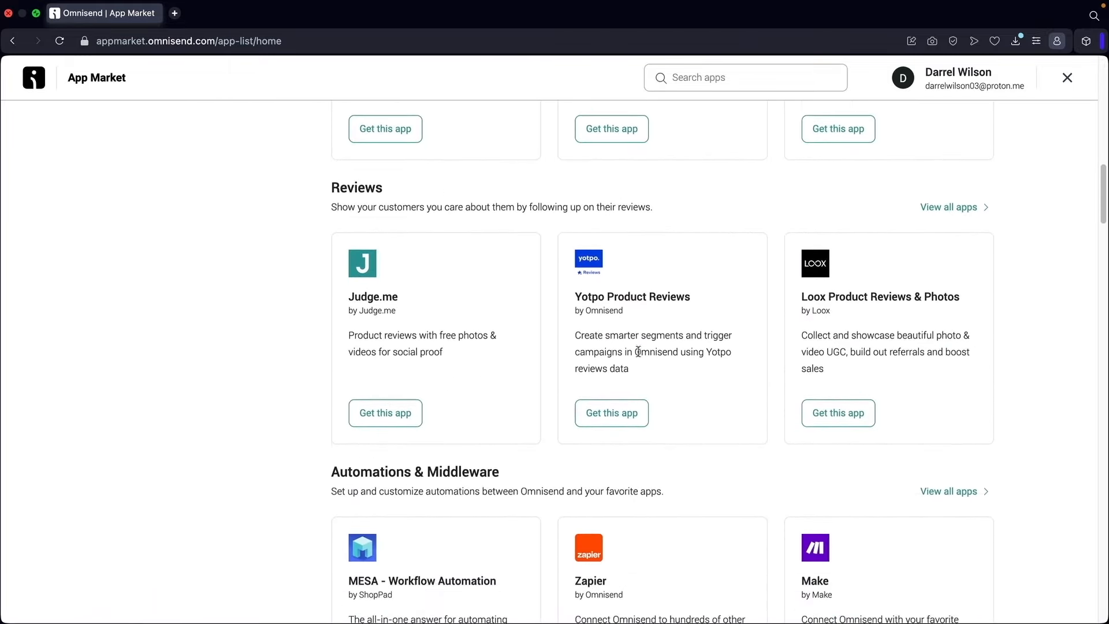
scroll(586, 370, "down", 12)
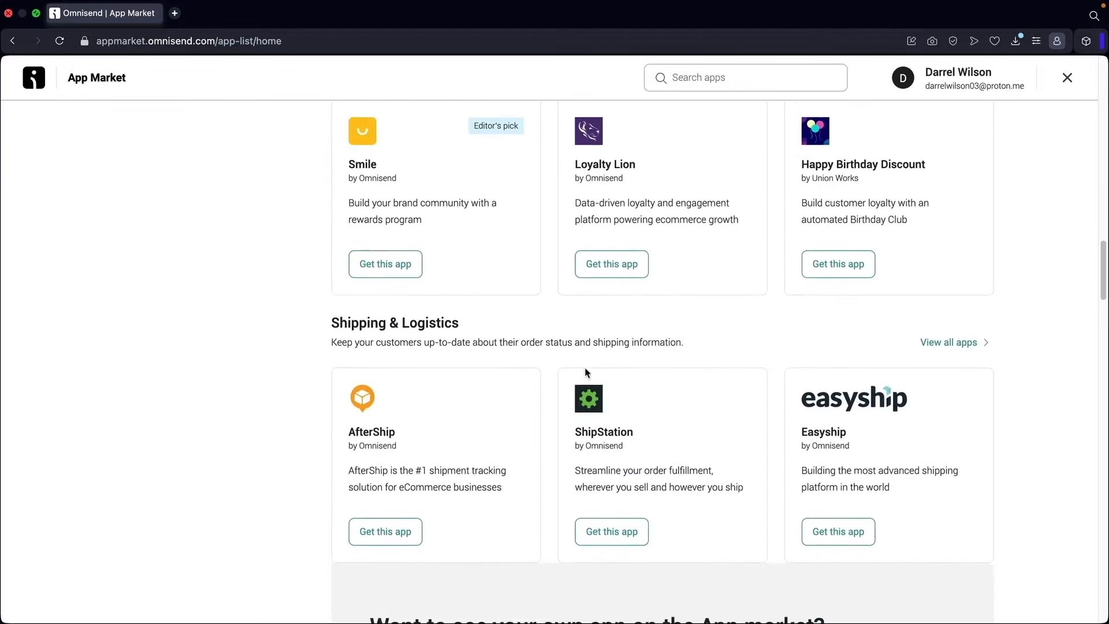
scroll(588, 375, "up", 20)
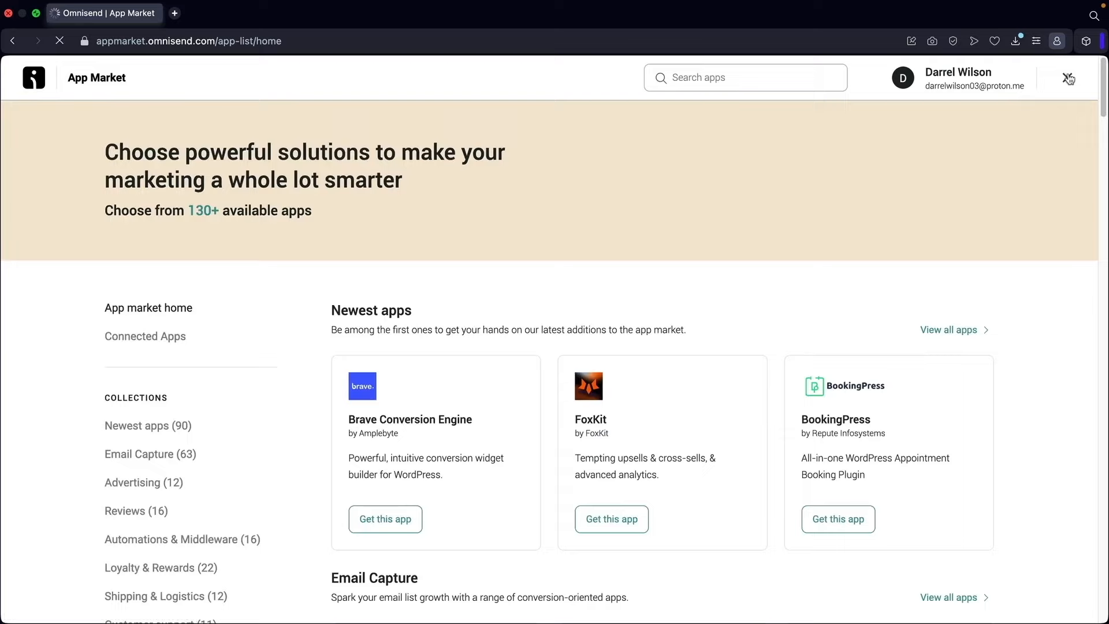
left_click(1068, 79)
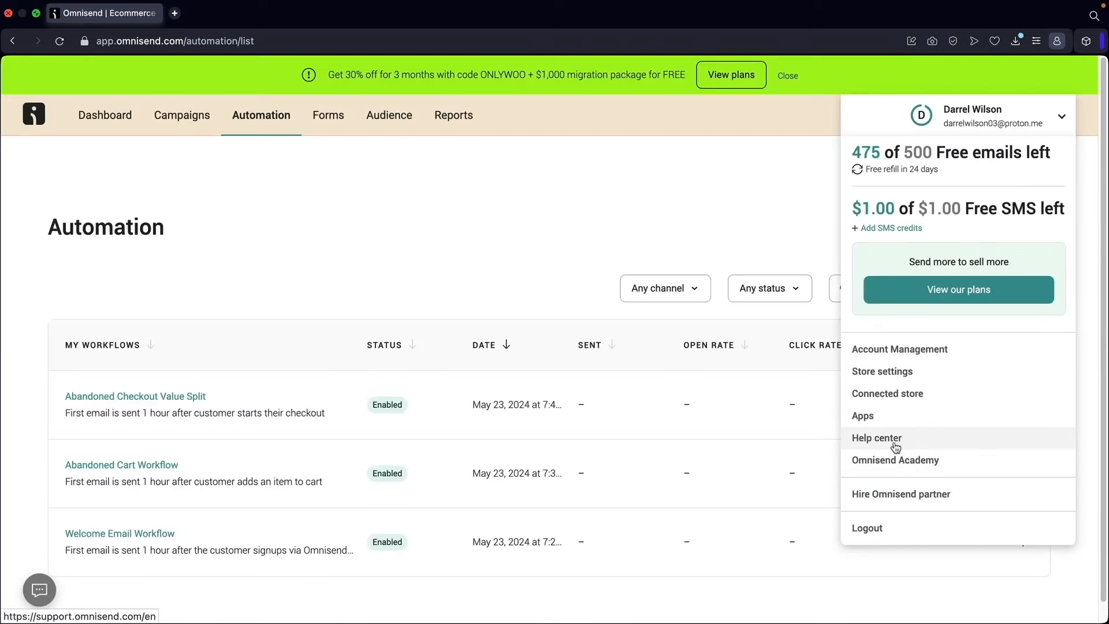
left_click(898, 461)
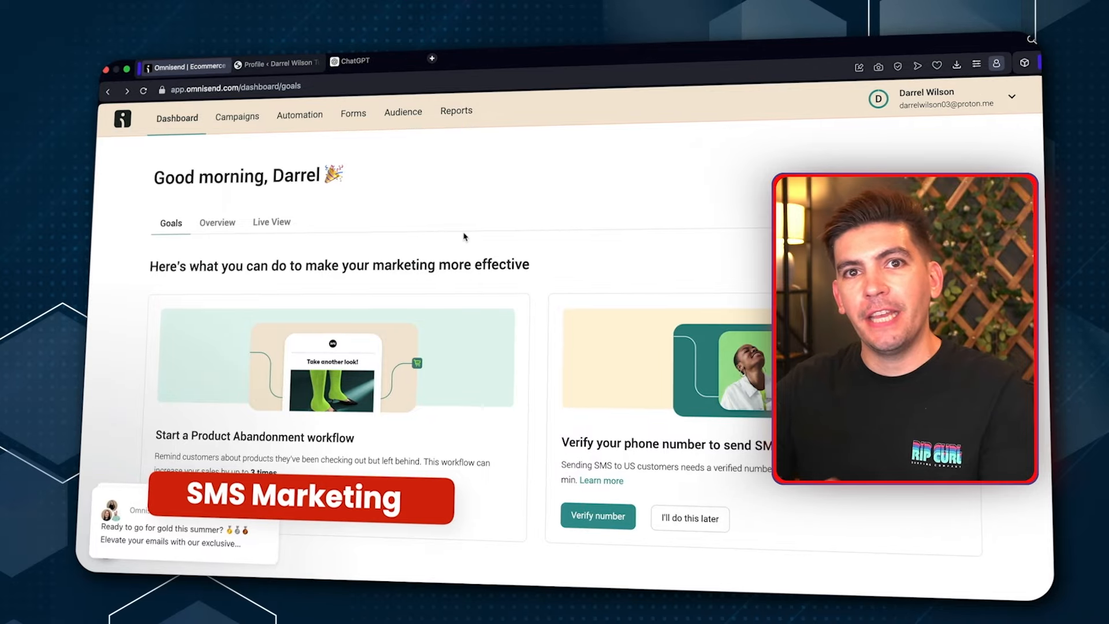
- Open the store settings from the account overview and go to the SMS settings
left_click(943, 111)
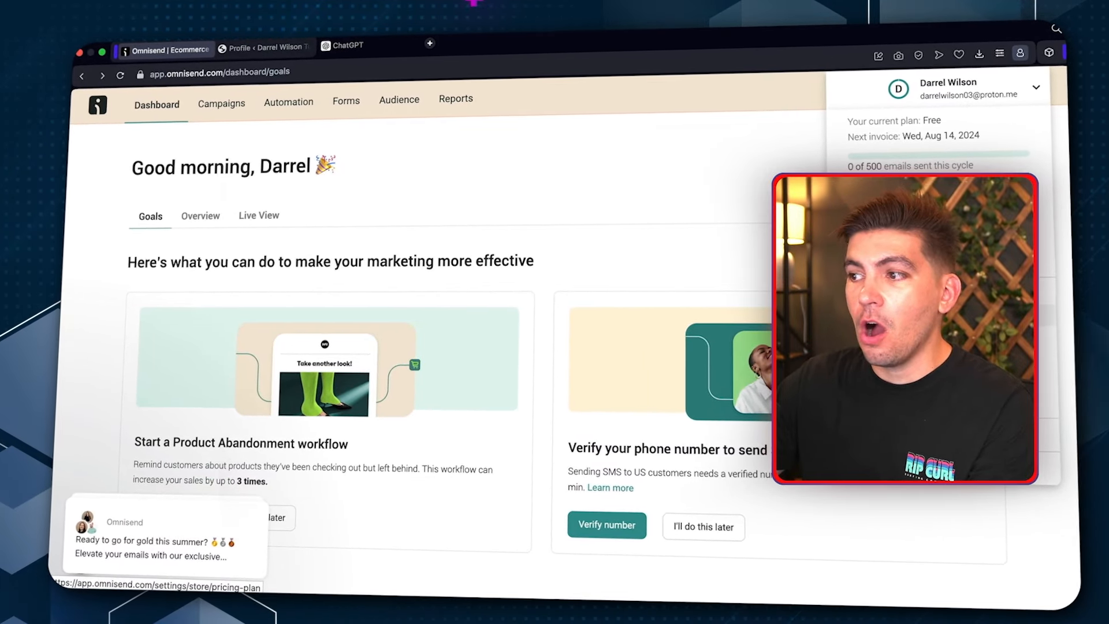
left_click(901, 315)
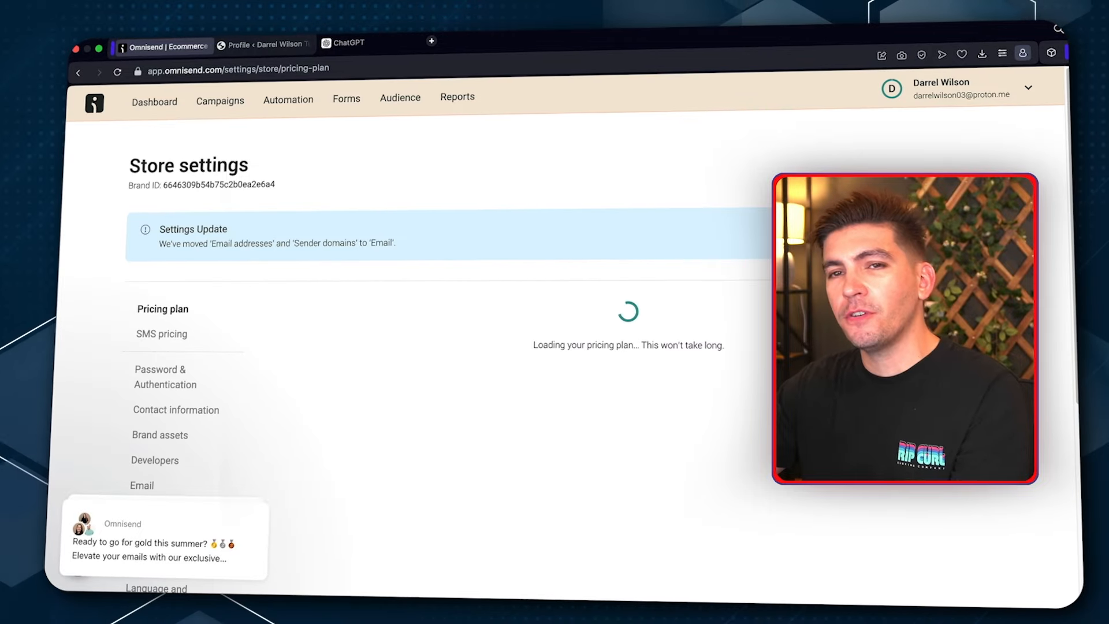
scroll(518, 325, "down", 3)
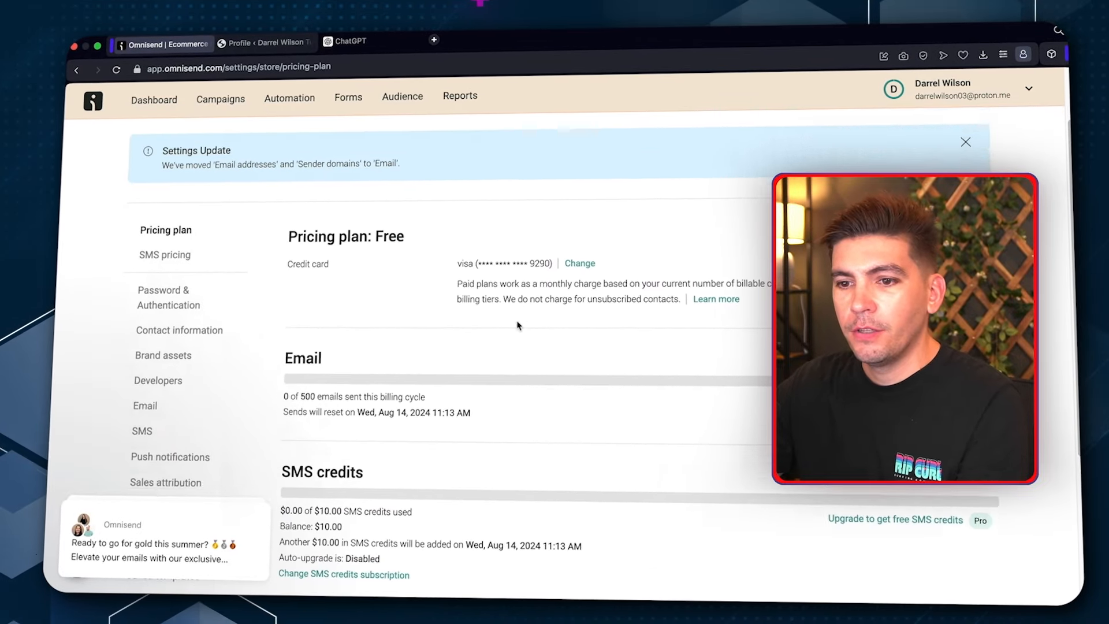
scroll(168, 387, "down", 1)
left_click(145, 386)
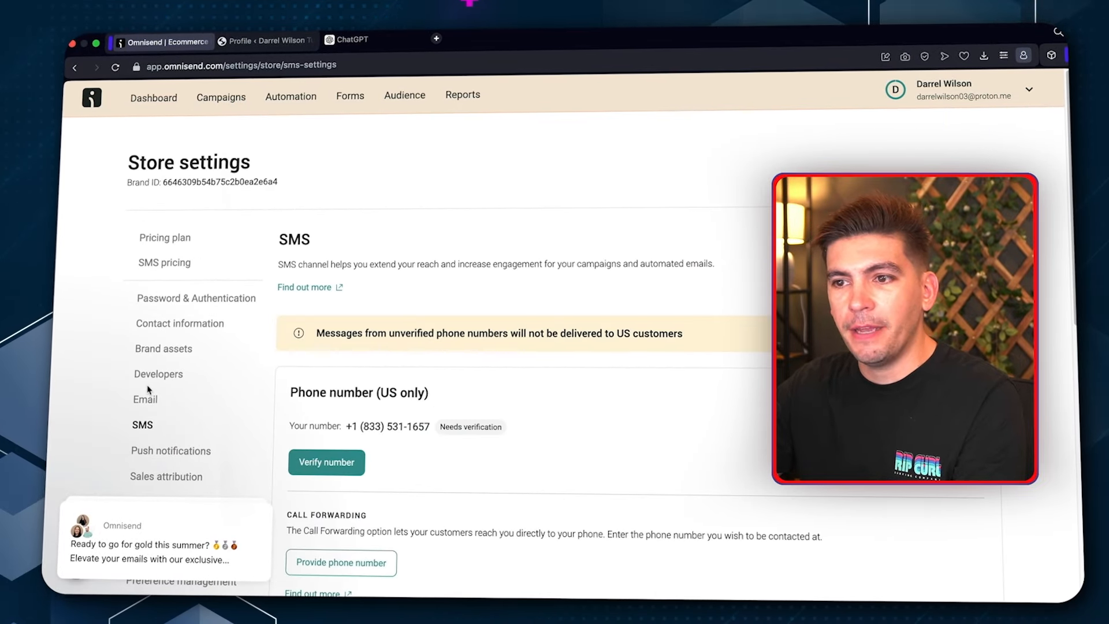
scroll(370, 347, "down", 4)
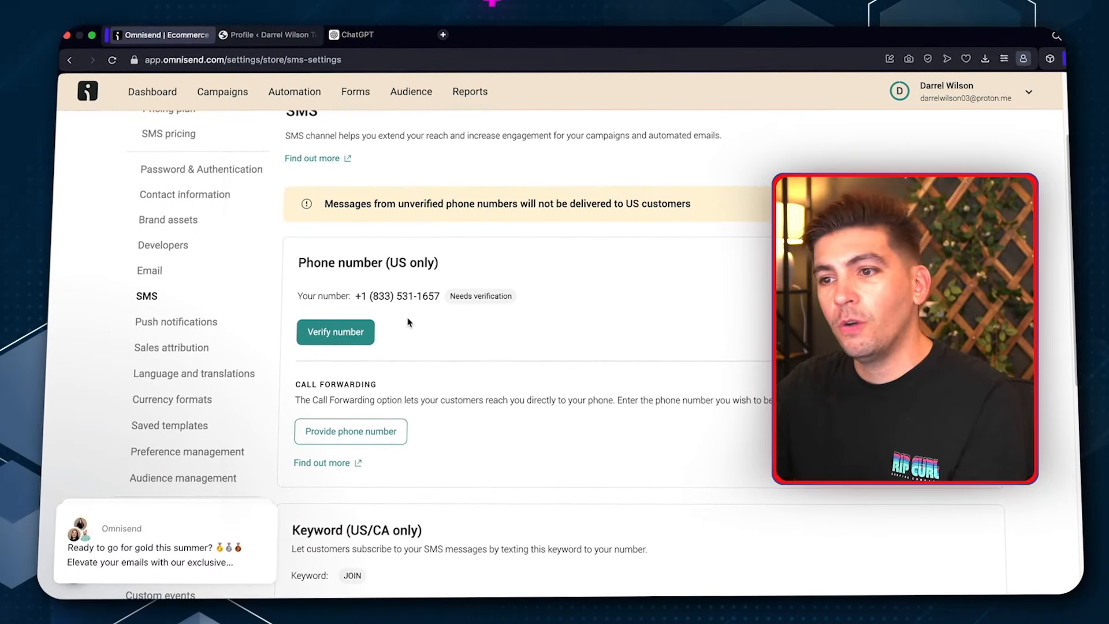
- Open the verification form for the US phone number and set the contact phone's country to United States (US)
left_click(335, 332)
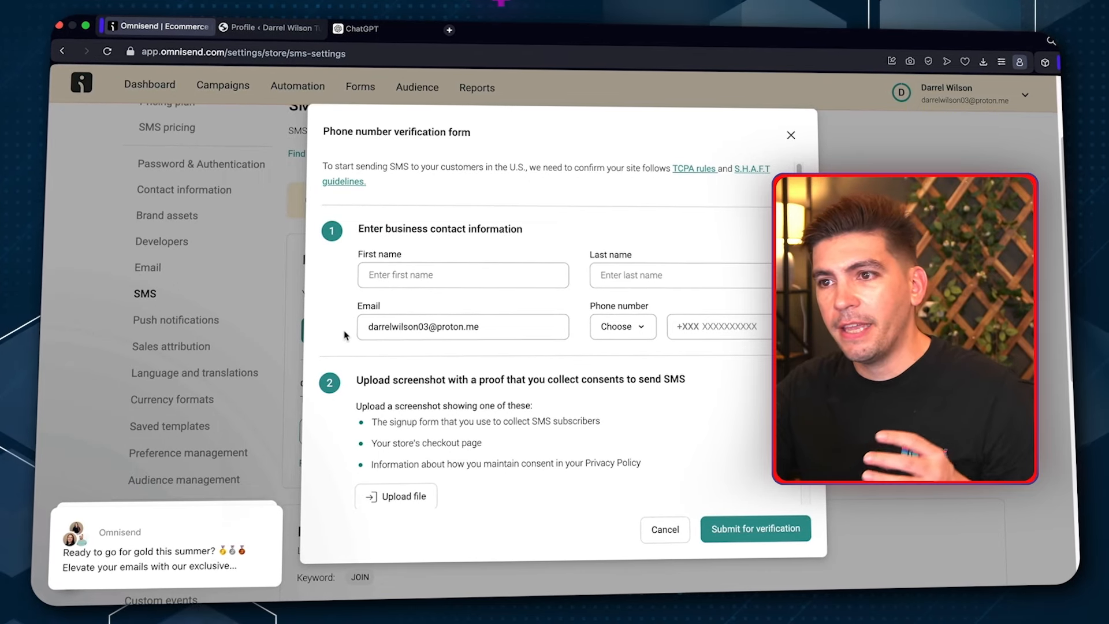
left_click(628, 329)
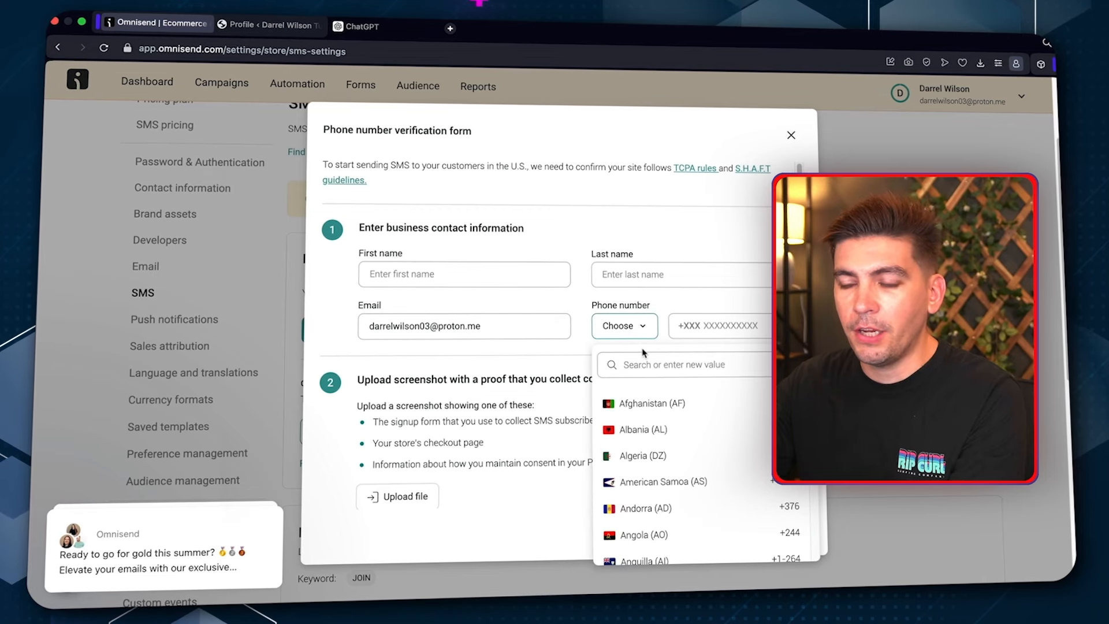
type("united")
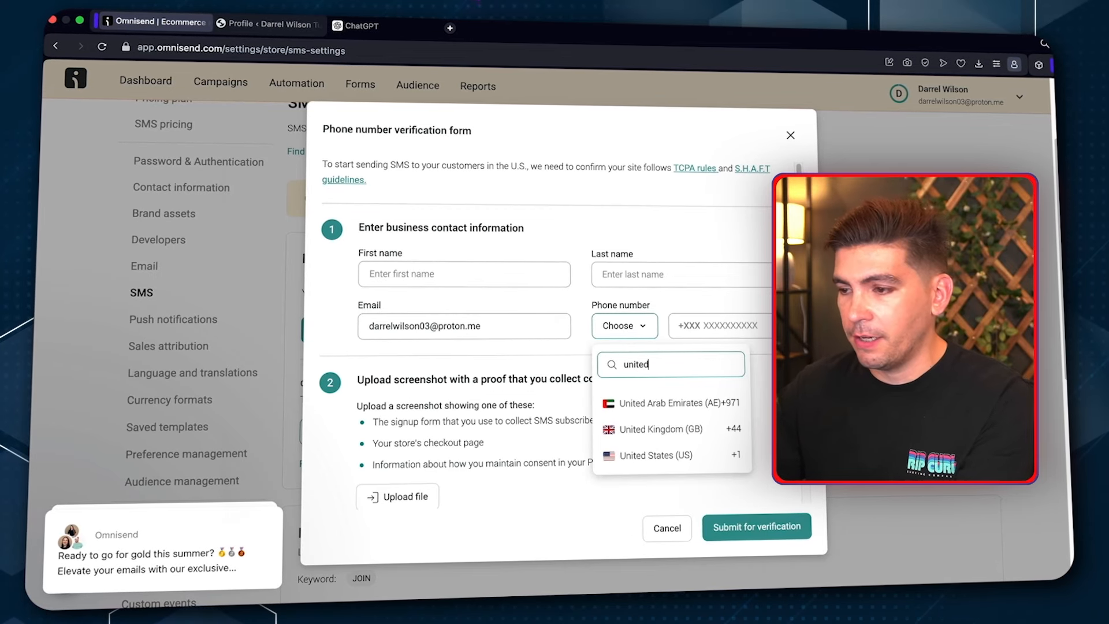
left_click(664, 456)
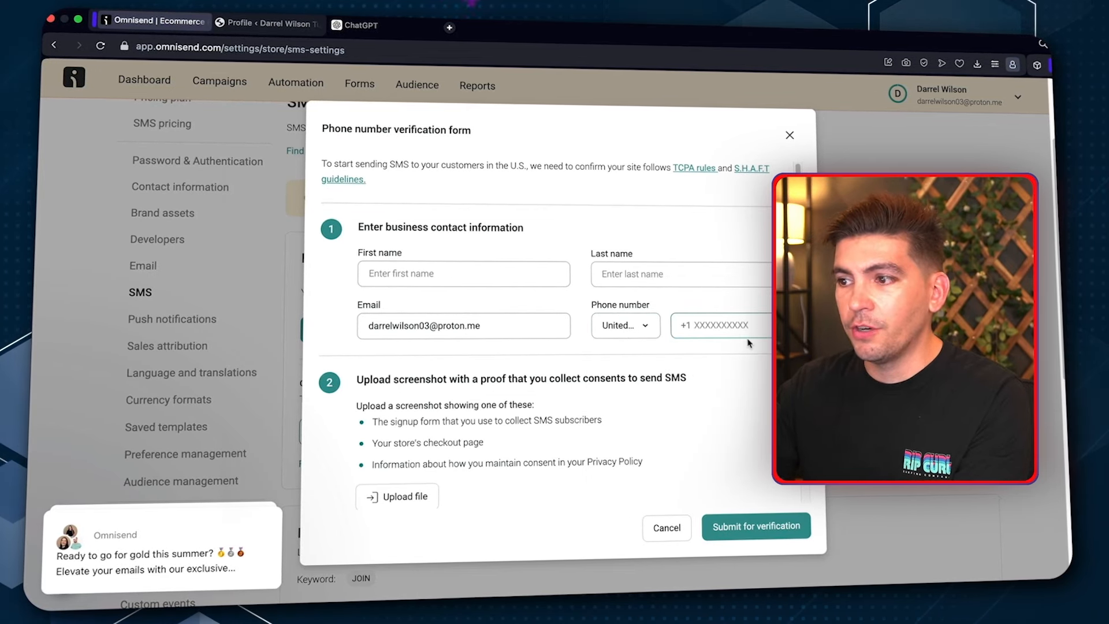
- Review which screenshots the verification form accepts as proof of SMS consent, including the store's checkout page
scroll(559, 353, "down", 3)
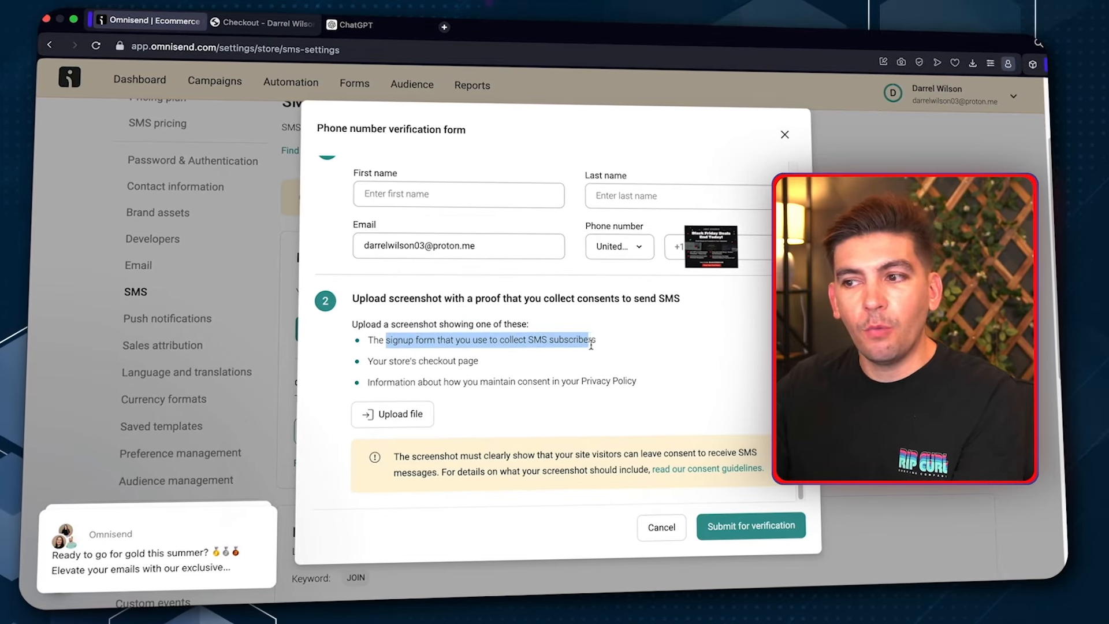
left_click(392, 360)
left_click_drag(372, 360, 471, 360)
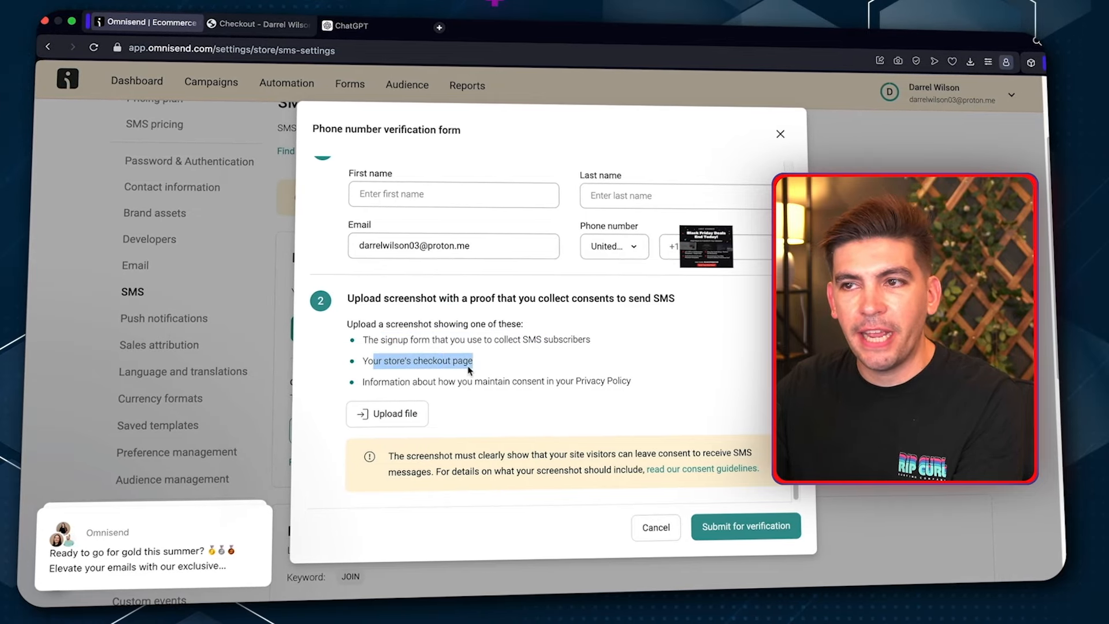
- Switch to the store's checkout page, look through it, and open the shipping address for editing so its phone field is displayed
left_click(252, 30)
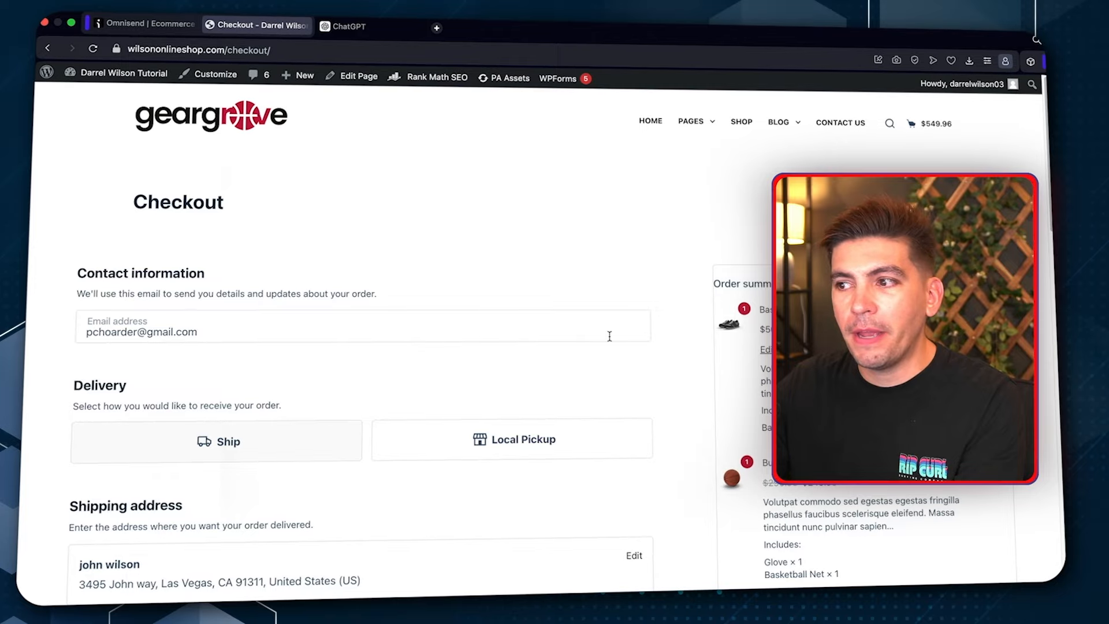
scroll(616, 337, "down", 10)
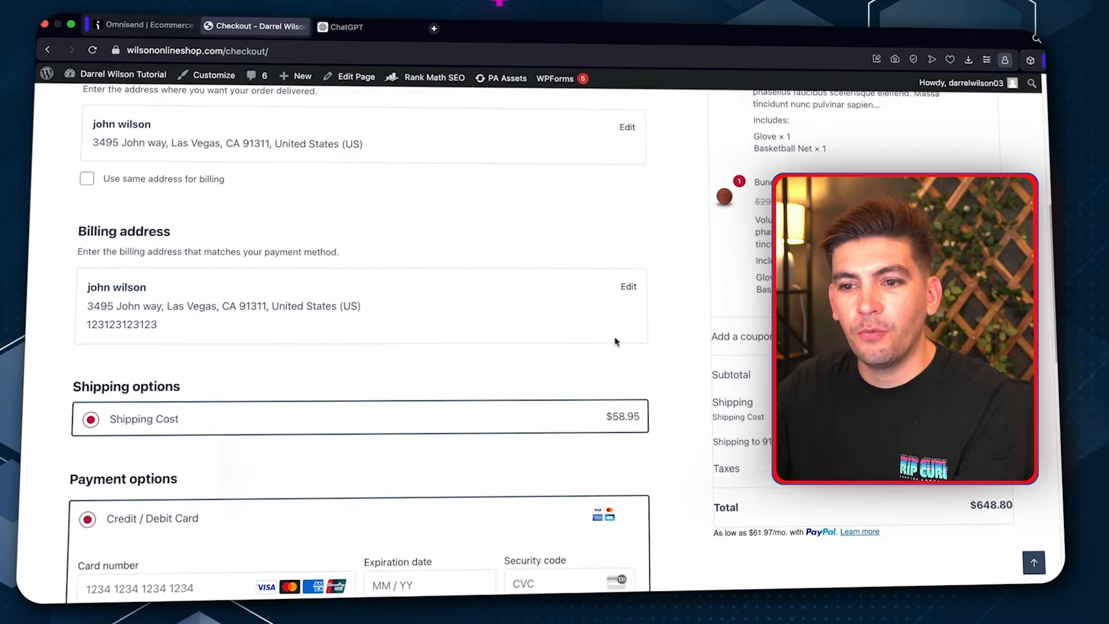
scroll(614, 341, "down", 3)
scroll(613, 341, "up", 6)
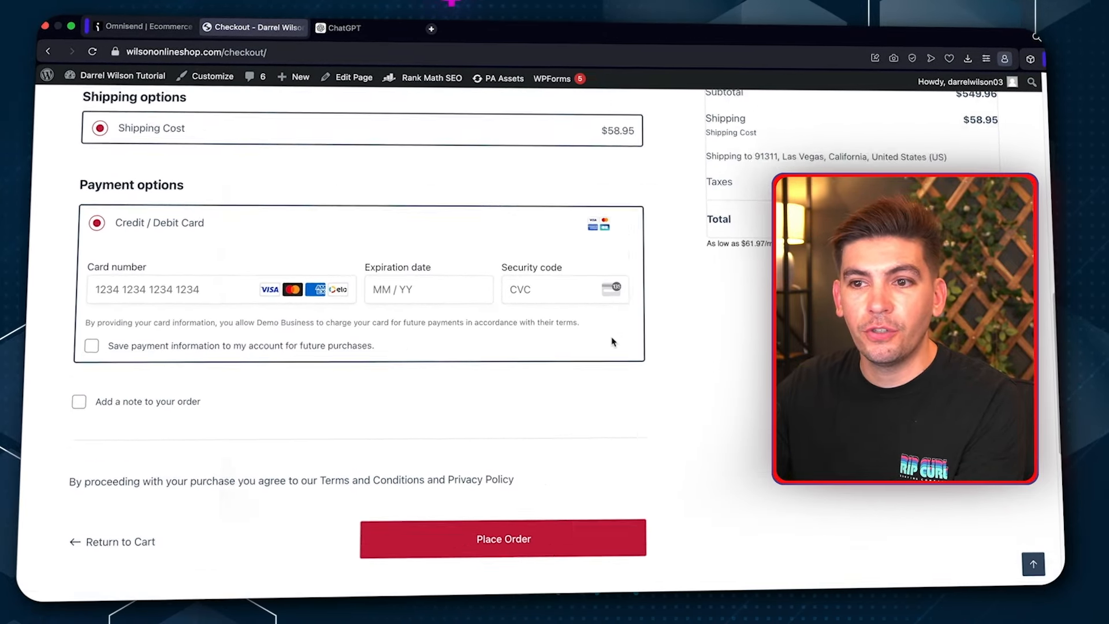
scroll(573, 342, "up", 1)
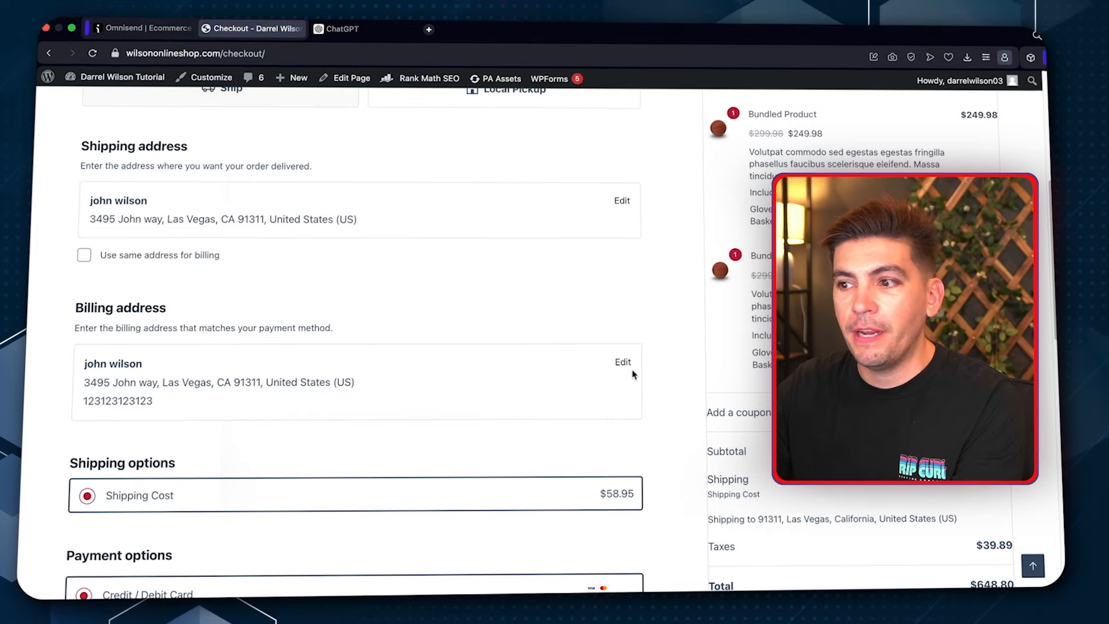
left_click(620, 201)
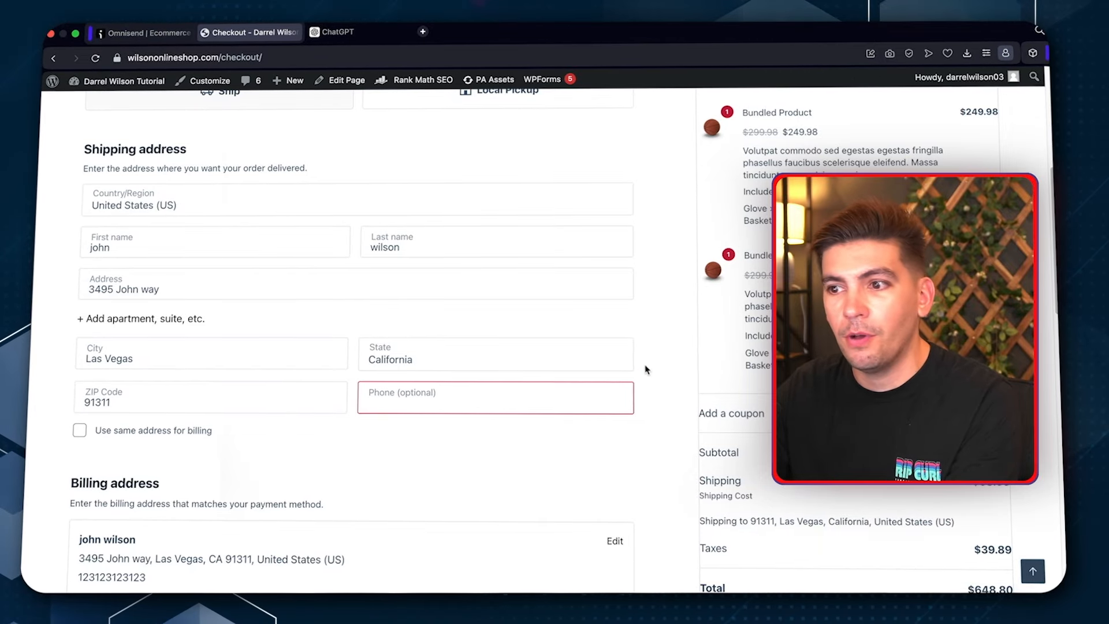
scroll(688, 353, "up", 6)
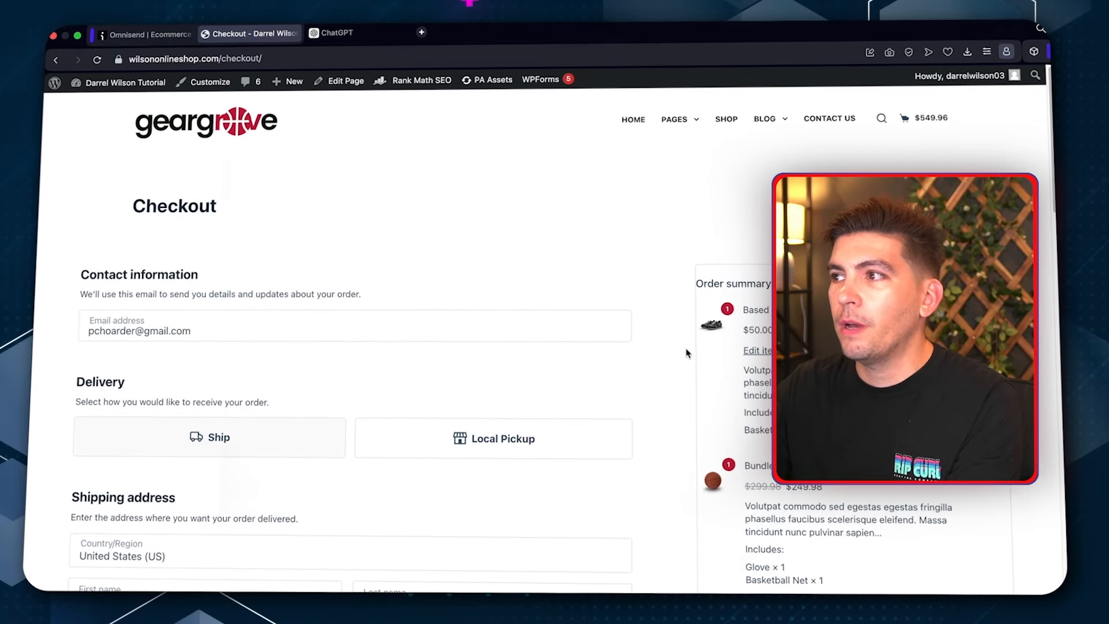
- Capture a full-page screenshot of the store's checkout page with the browser's snapshot tool
left_click(890, 52)
left_click_drag(425, 281, 649, 376)
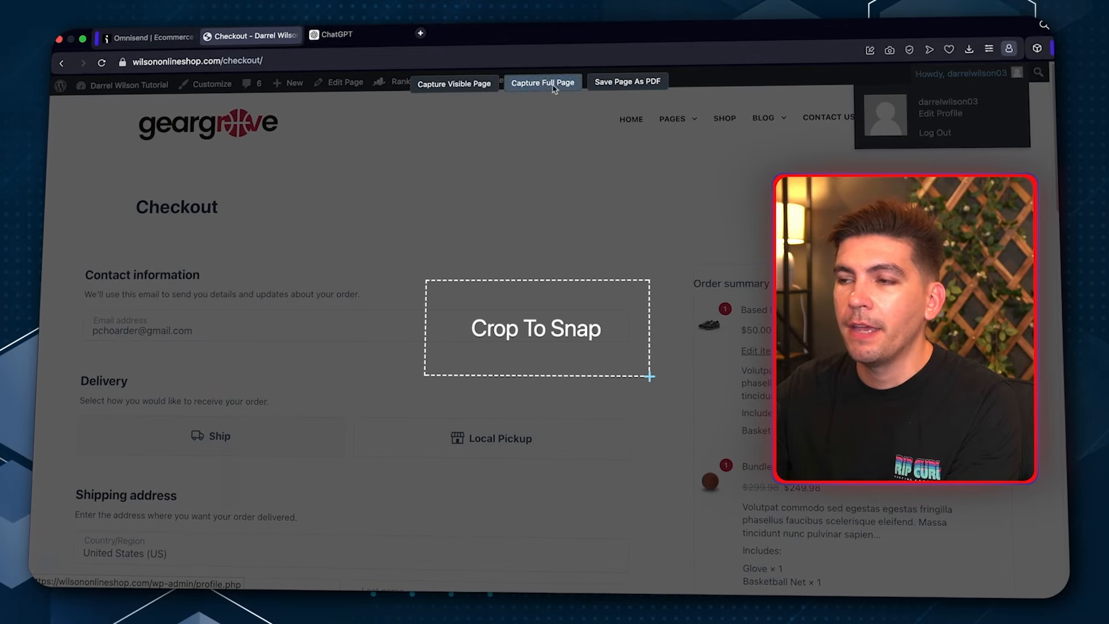
left_click(553, 88)
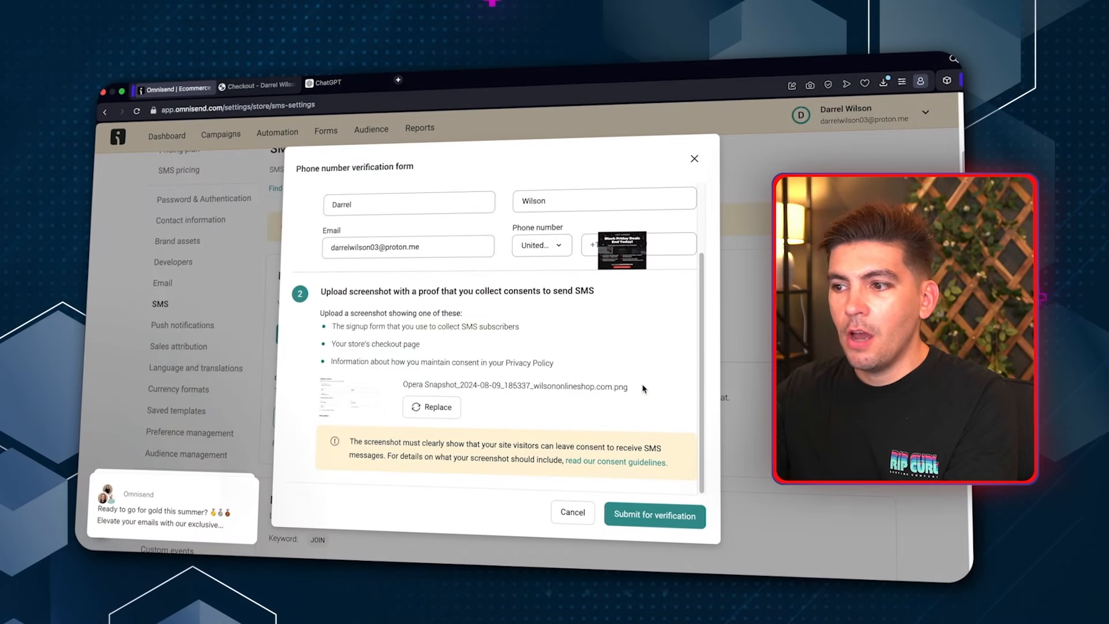
- Check the uploaded checkout screenshot in the phone number verification form and submit the form for verification
left_click_drag(630, 386, 526, 386)
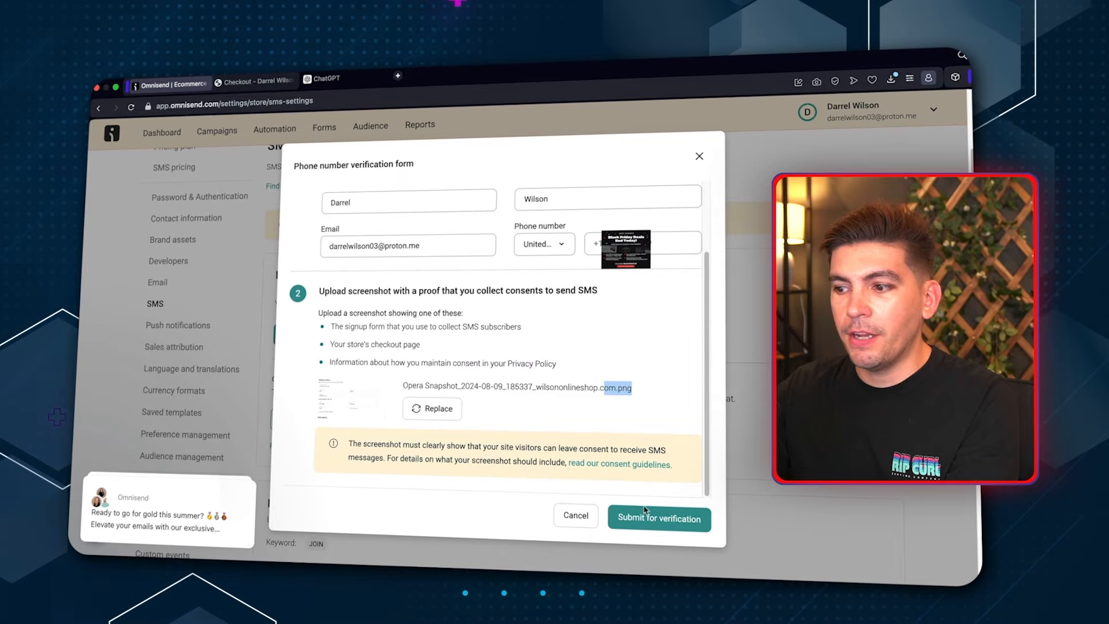
left_click(670, 520)
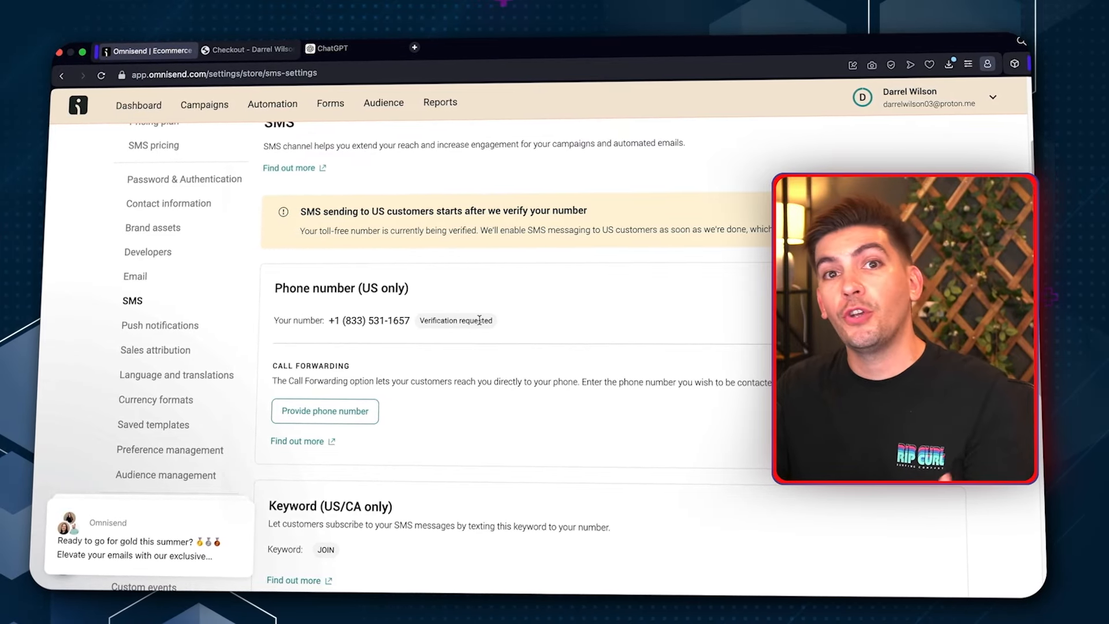
scroll(480, 320, "up", 3)
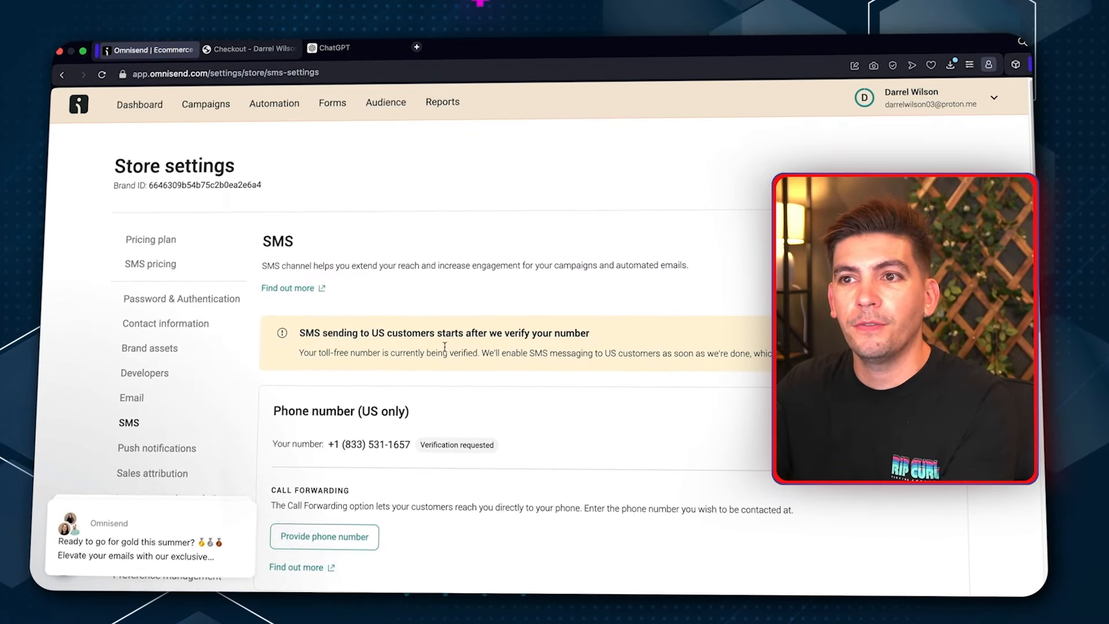
- Start a new SMS campaign from the campaigns list
left_click(207, 106)
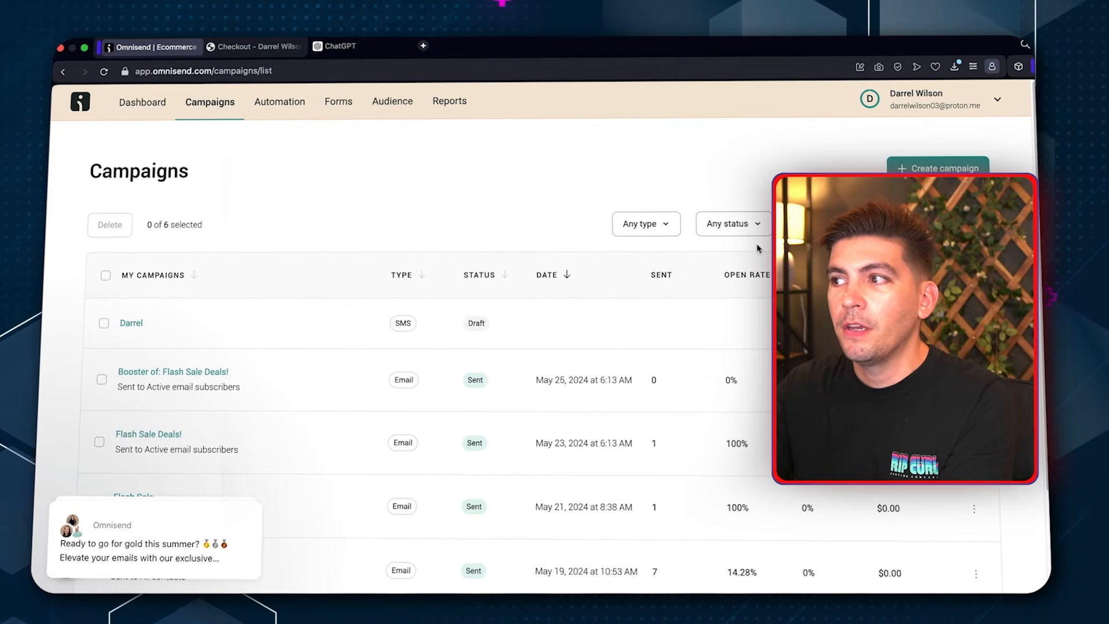
left_click(930, 169)
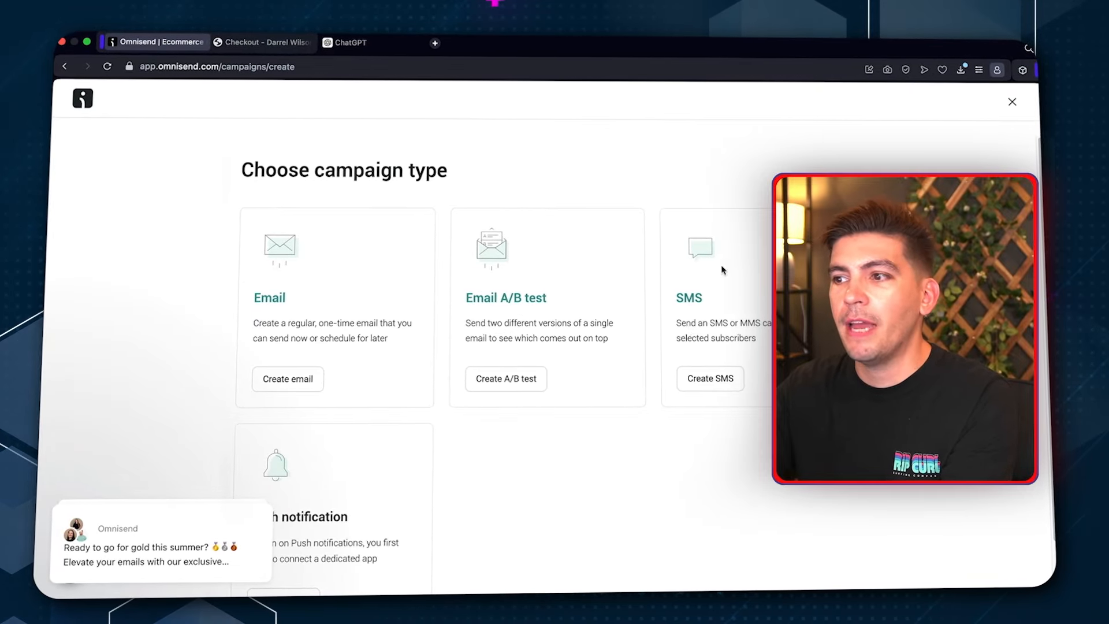
scroll(685, 322, "down", 2)
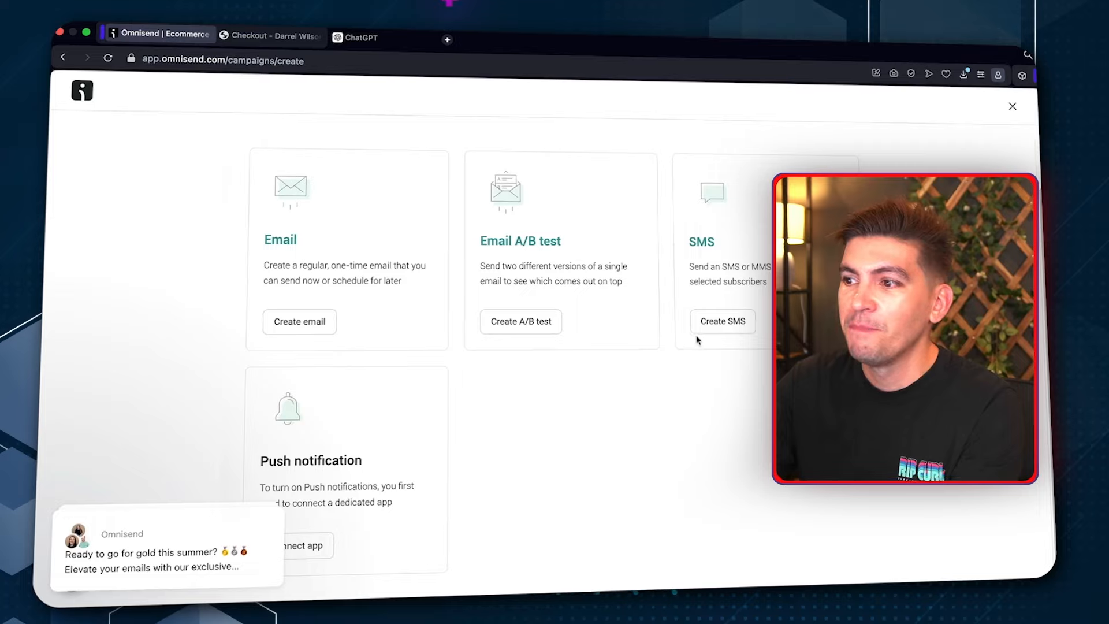
left_click(727, 325)
- Name the campaign Templates, enter the sender's first name, and write a message announcing 10 more elementor templates with a link to 1 free one
left_click(377, 243)
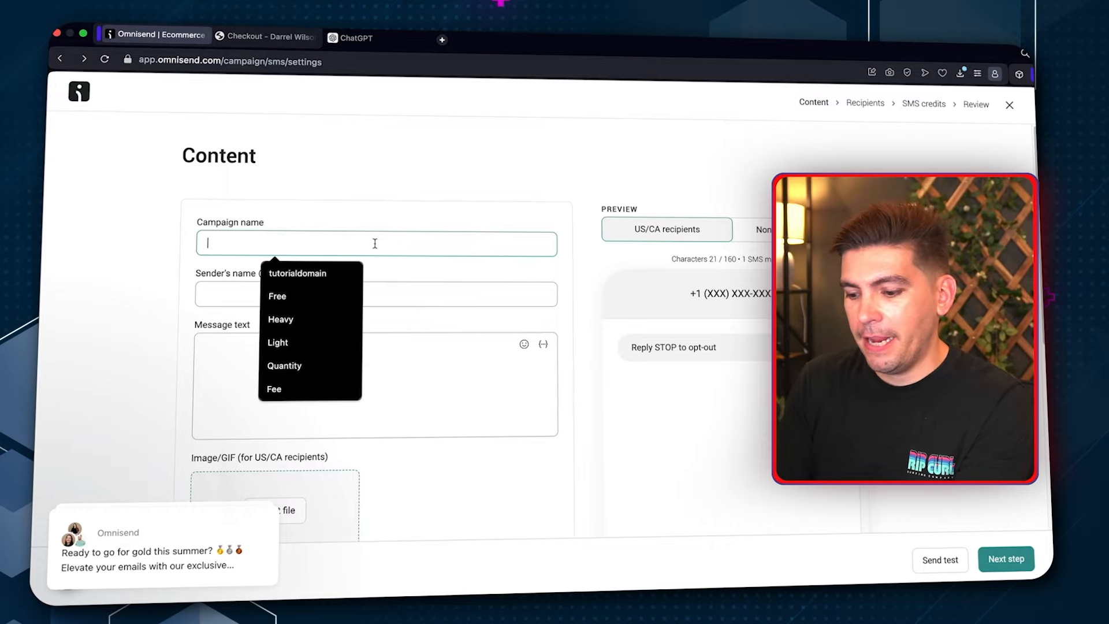
type("Templa")
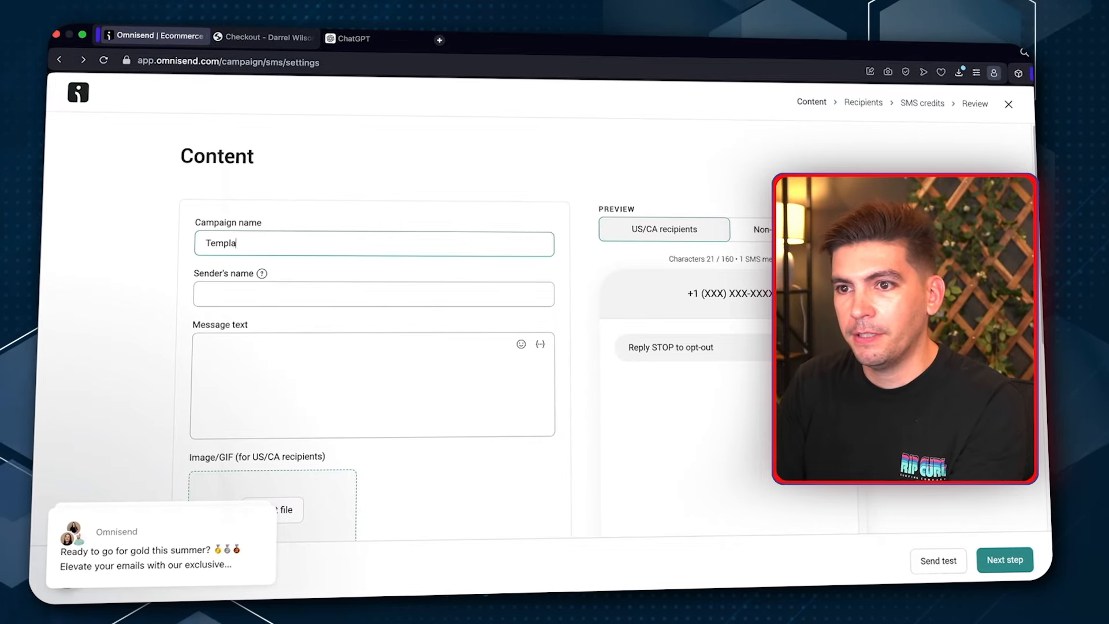
type("Darrel")
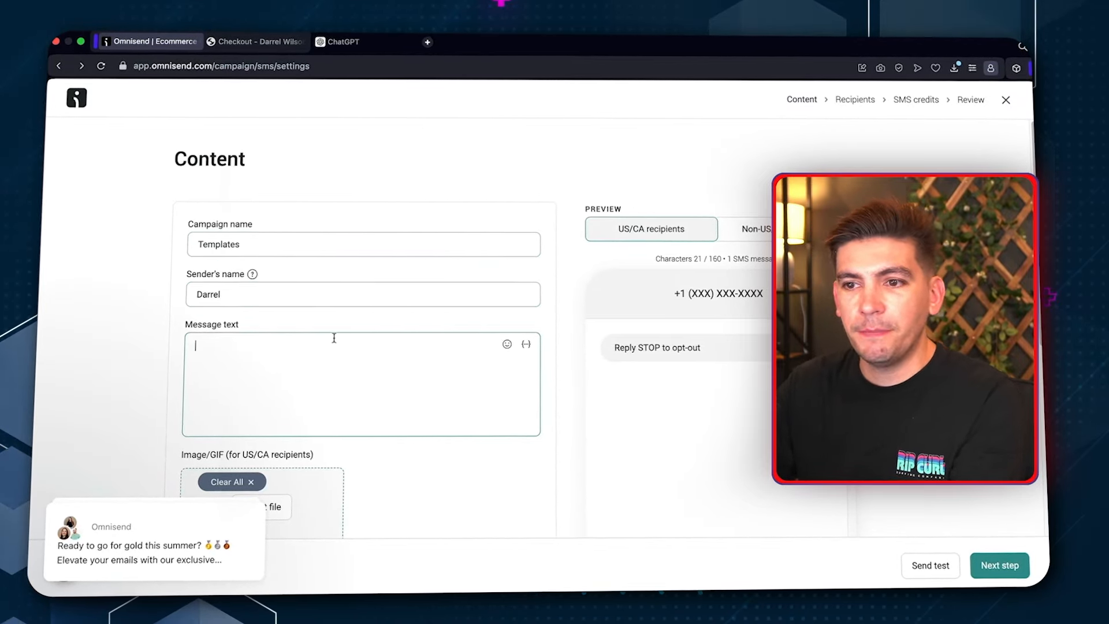
type("We recently released 10 more elementor templates! And guess what? \"We have 1 free one available for you here: https://www.darrelwilson.com/elementor-template")
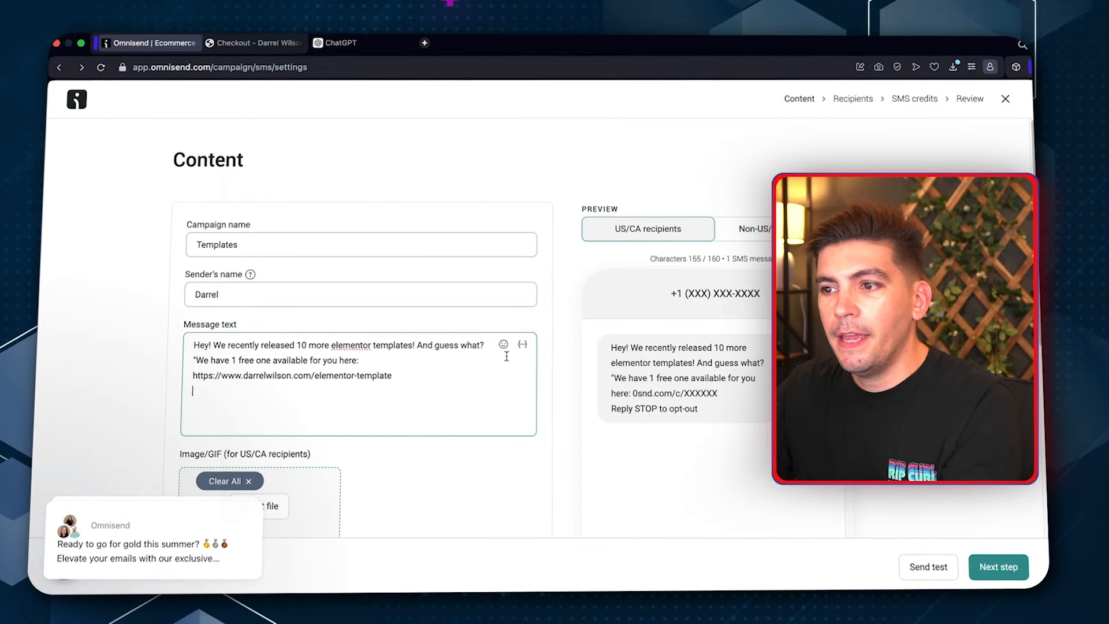
- Insert a winking face emoji on the line below the link in the message text
left_click(503, 345)
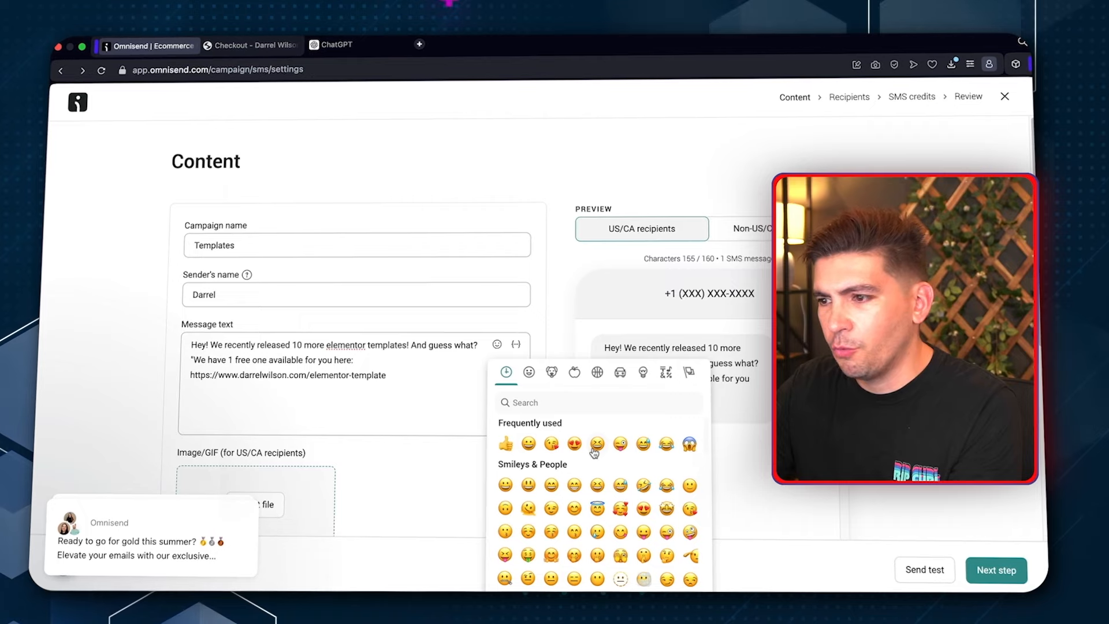
scroll(658, 456, "down", 1)
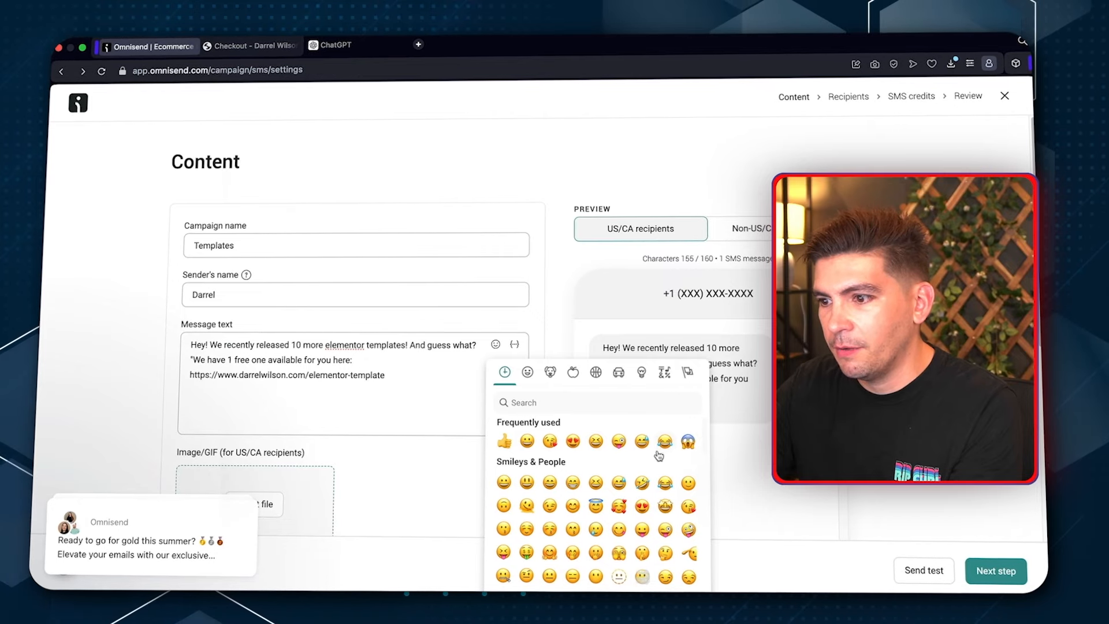
left_click(547, 507)
- Look through the contact, store and date personalization variables available for the message text and close the list without inserting any
left_click(511, 345)
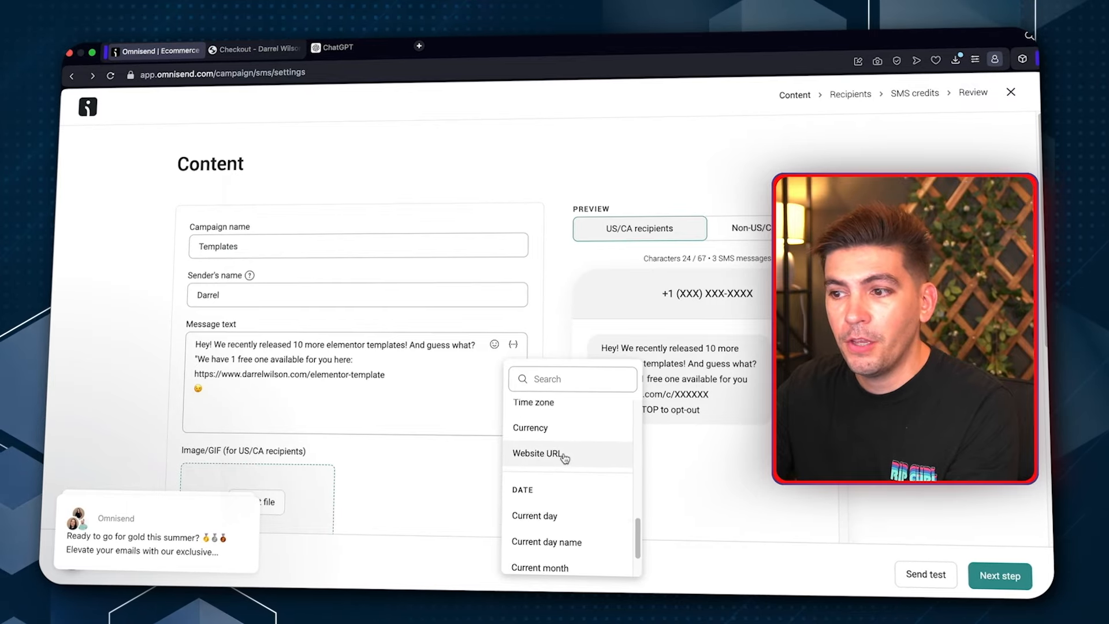
scroll(565, 479, "down", 2)
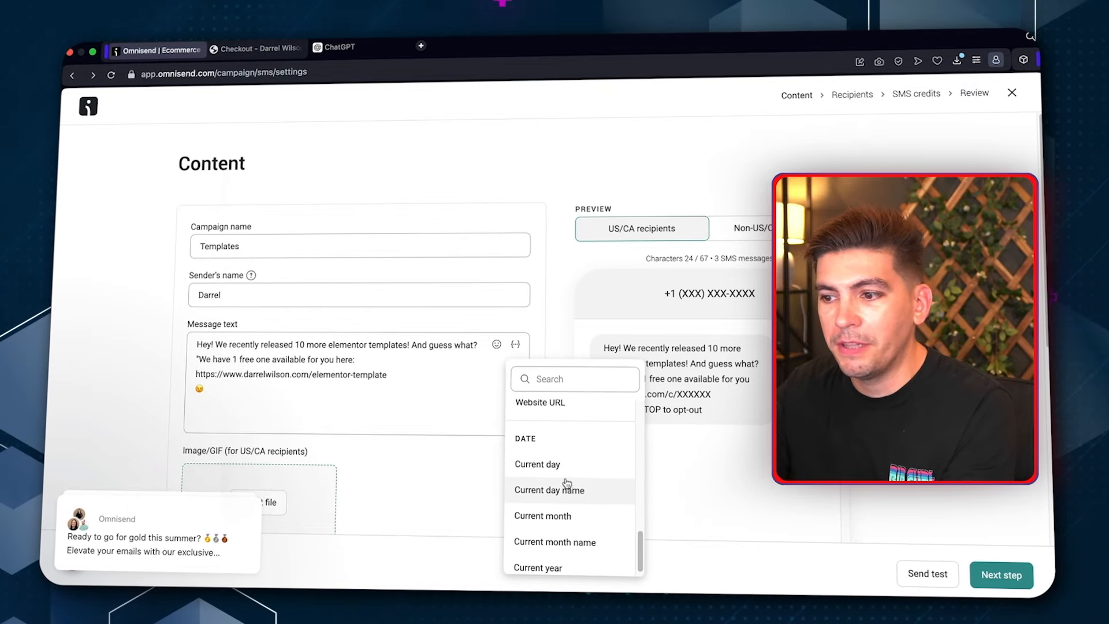
scroll(561, 487, "up", 5)
scroll(561, 494, "up", 3)
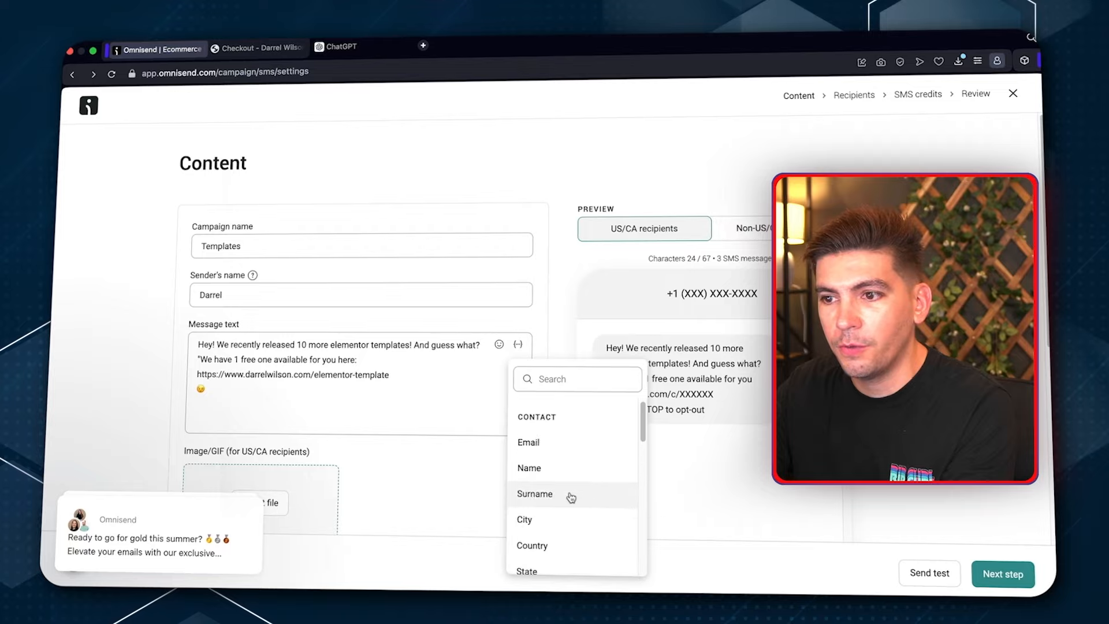
left_click(416, 408)
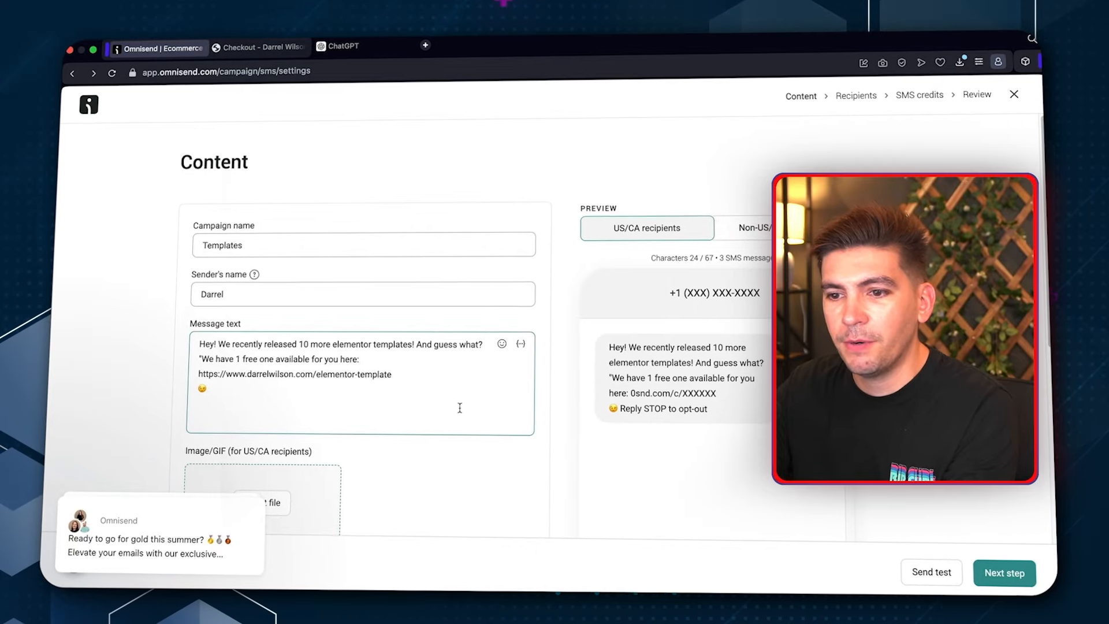
- Add the ChefCampus culinary school template kit image from the image library to the message for US/CA recipients
scroll(324, 393, "down", 3)
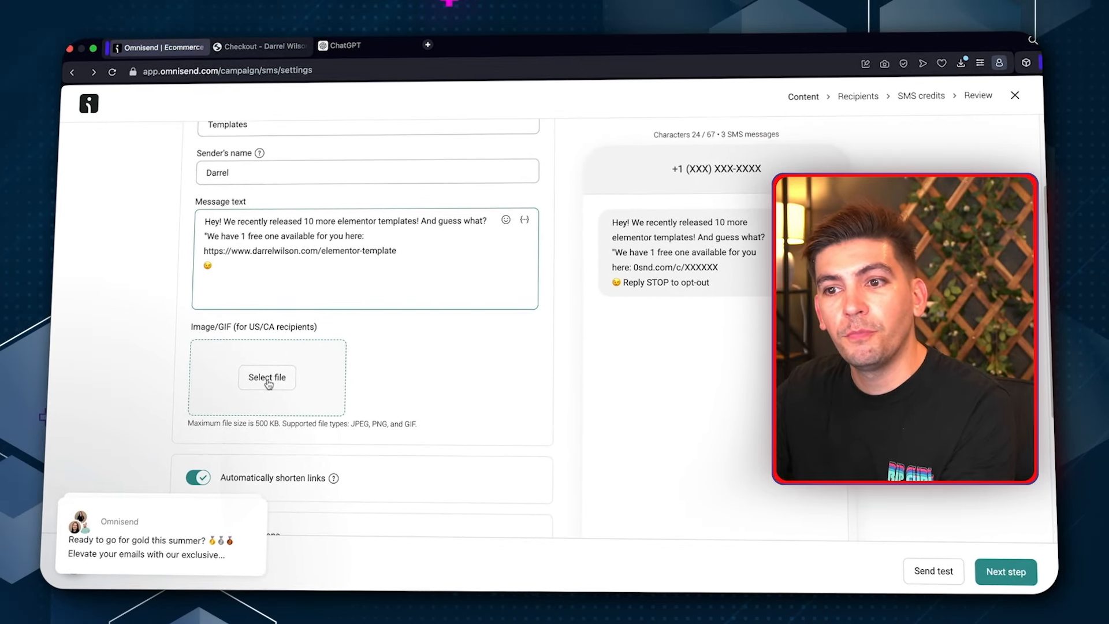
left_click(268, 379)
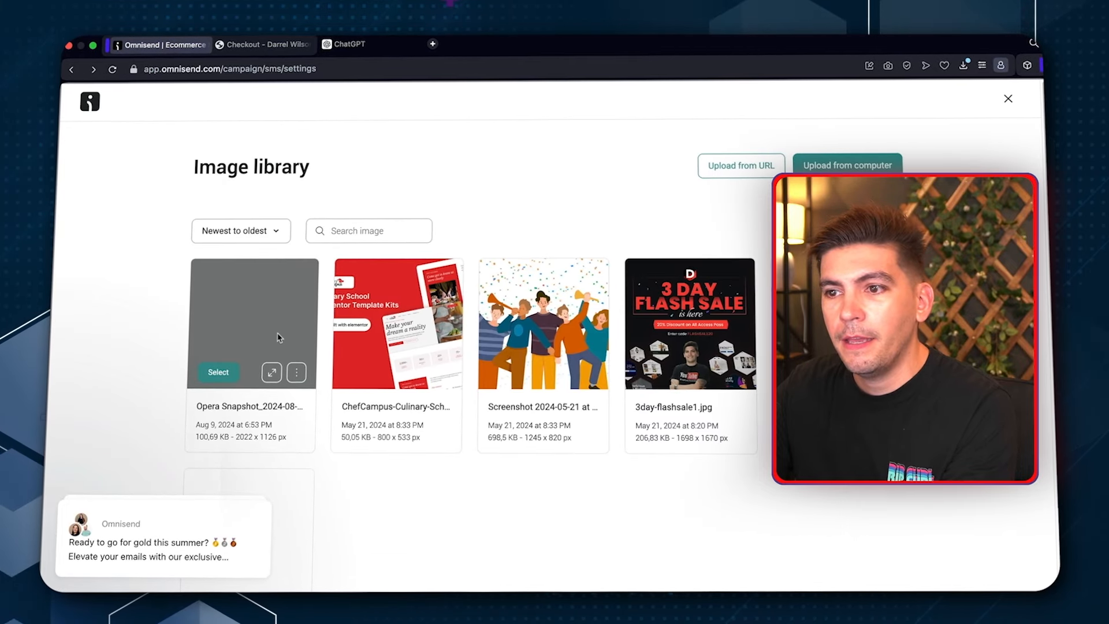
mouse_move(363, 377)
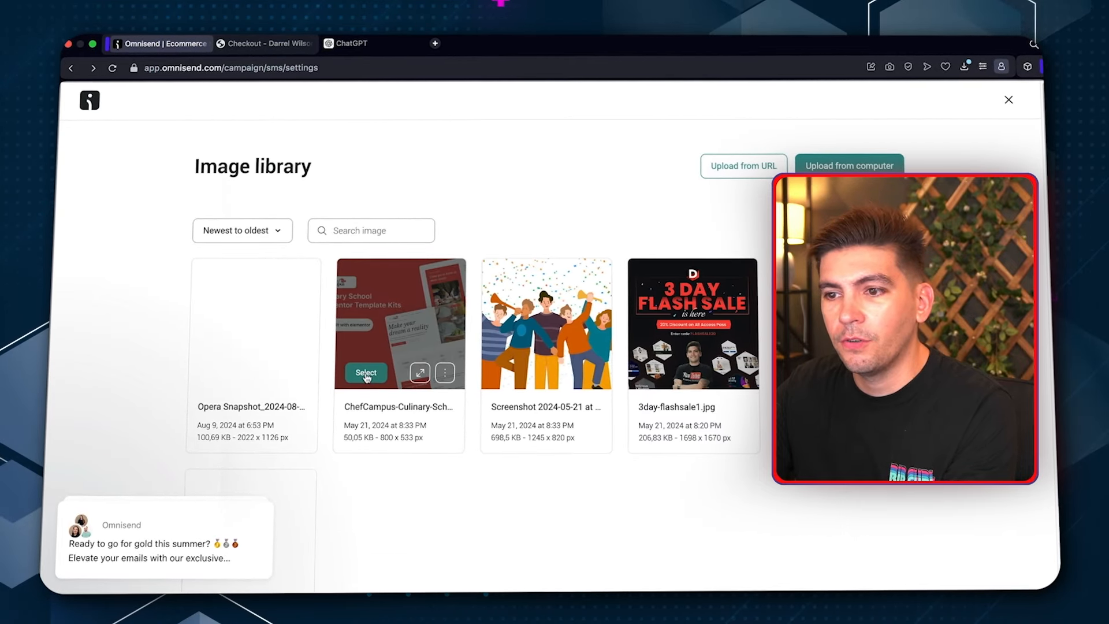
left_click(369, 376)
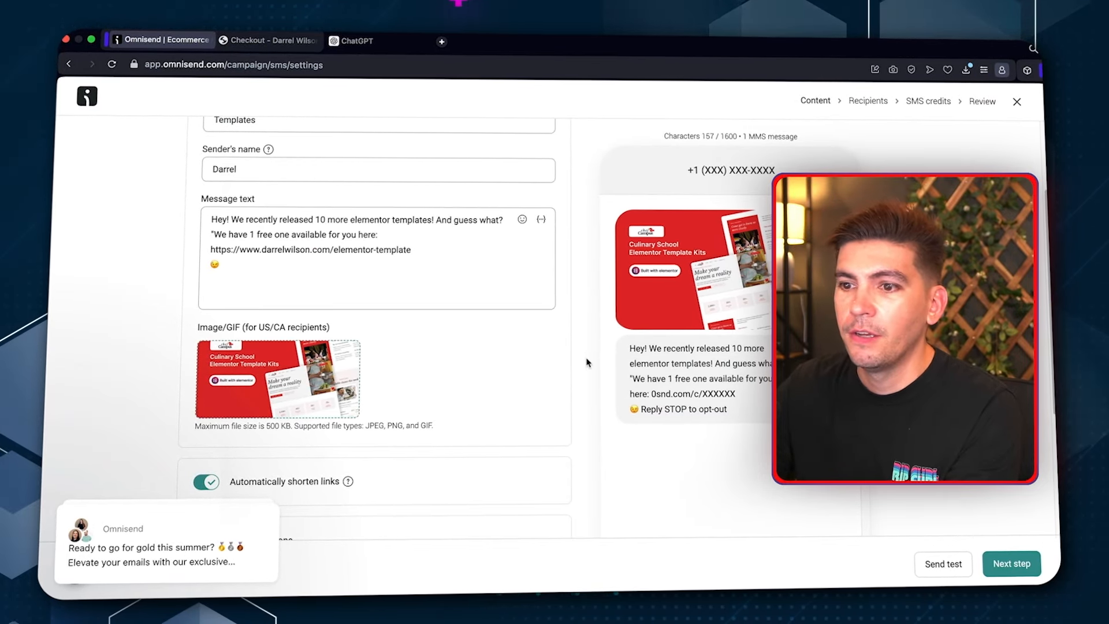
- Check the link shortening, unsubscribe instructions and message preview, and continue to the campaign's recipients
scroll(519, 355, "down", 5)
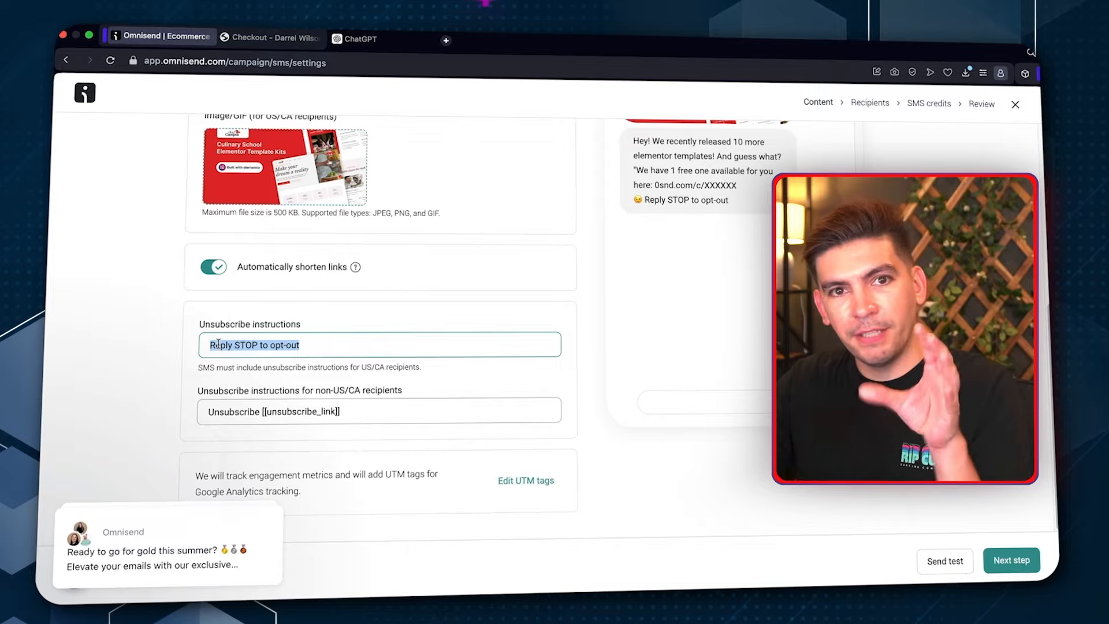
scroll(358, 358, "up", 5)
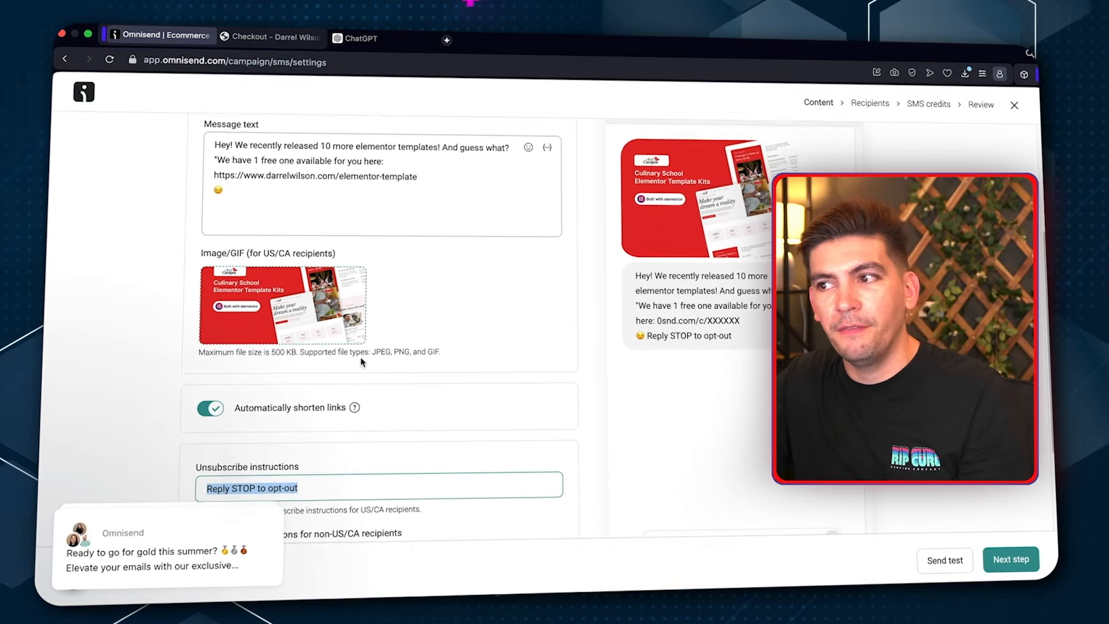
scroll(477, 330, "up", 3)
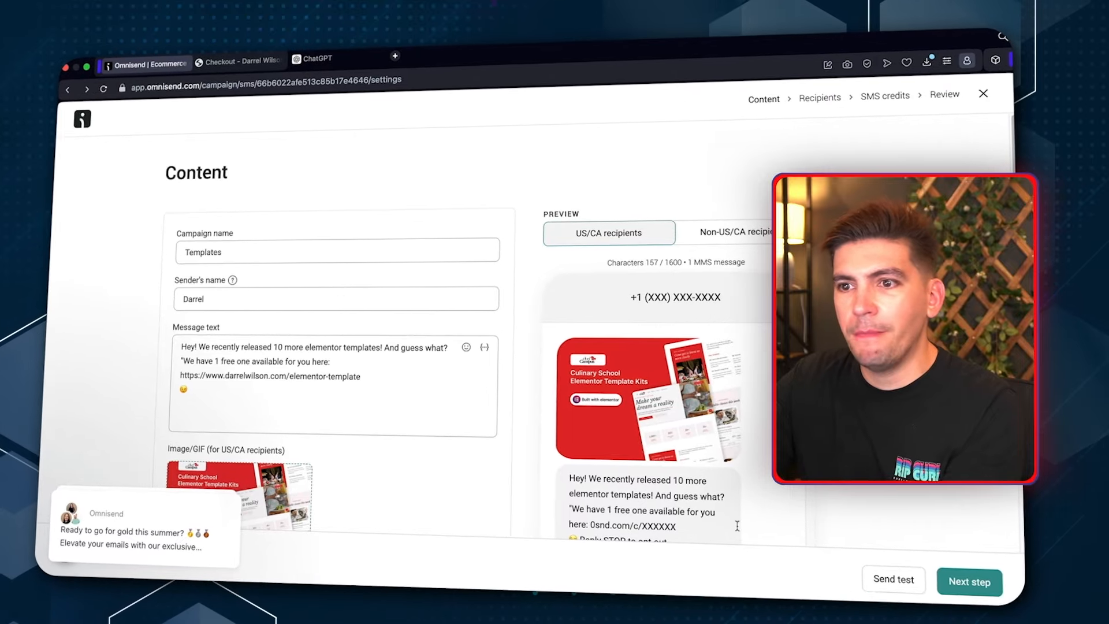
left_click(969, 582)
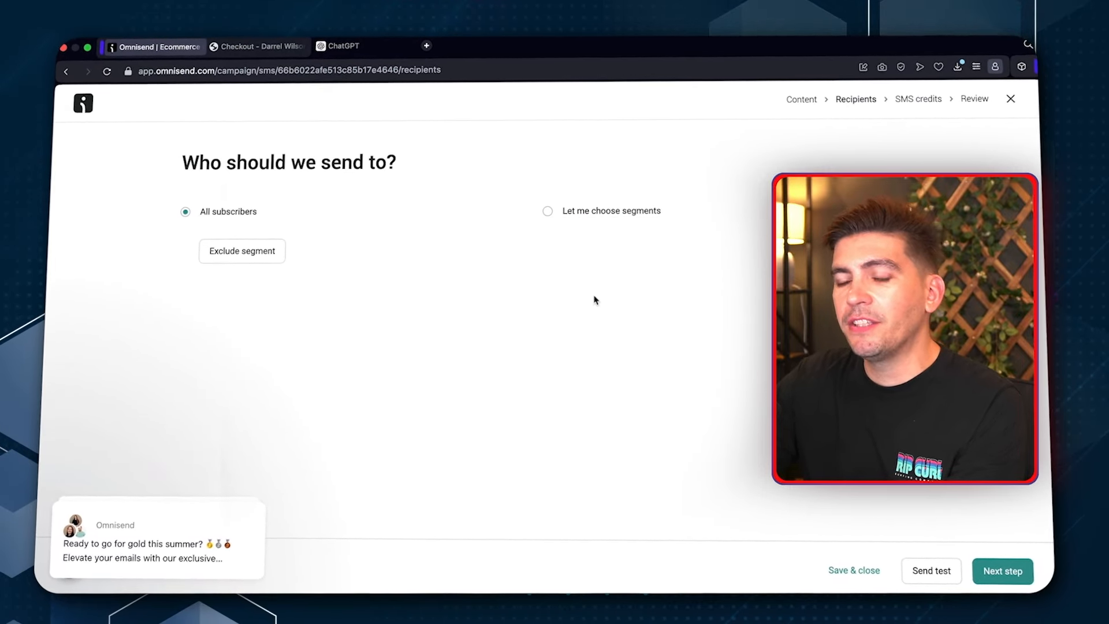
- Look at the segments available as recipients, keep All subscribers as the audience, and continue to the SMS credits estimate
left_click(558, 212)
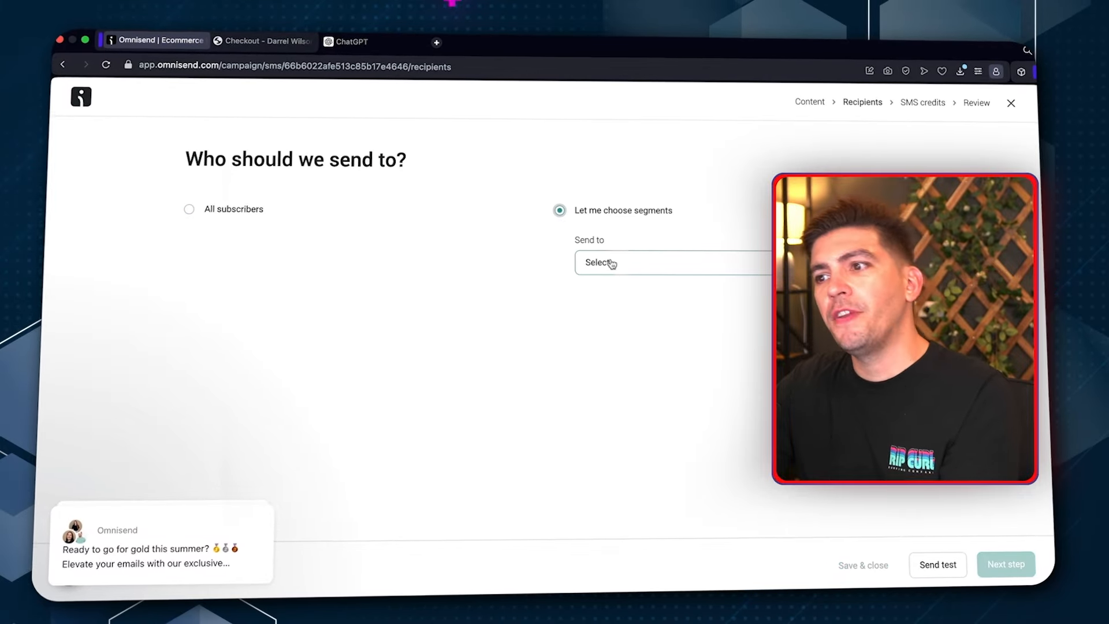
left_click(611, 261)
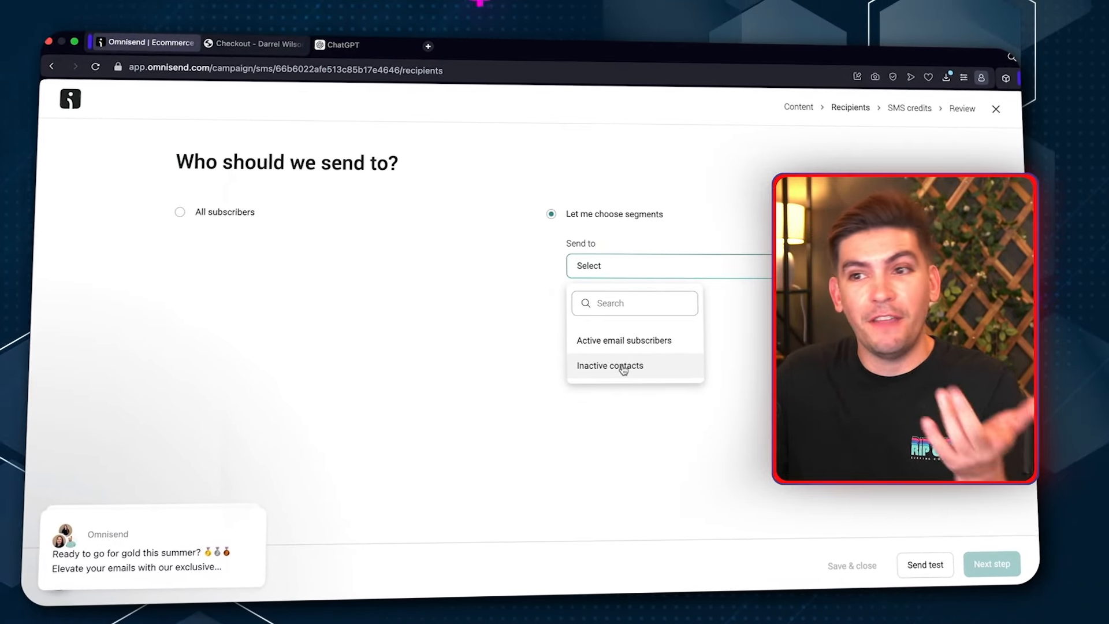
left_click(179, 214)
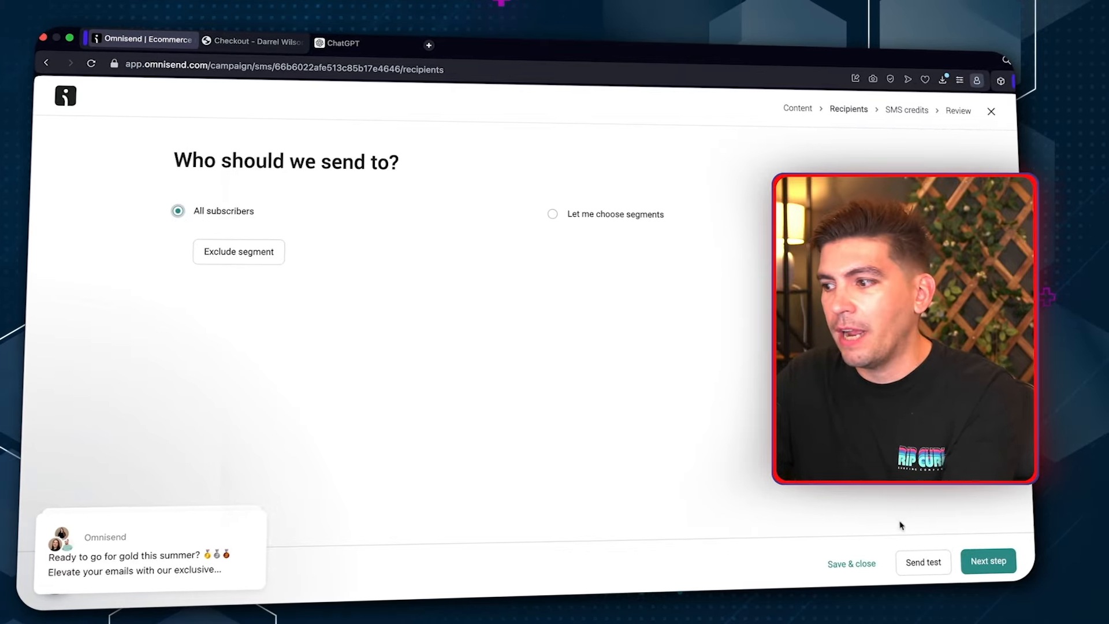
left_click(988, 561)
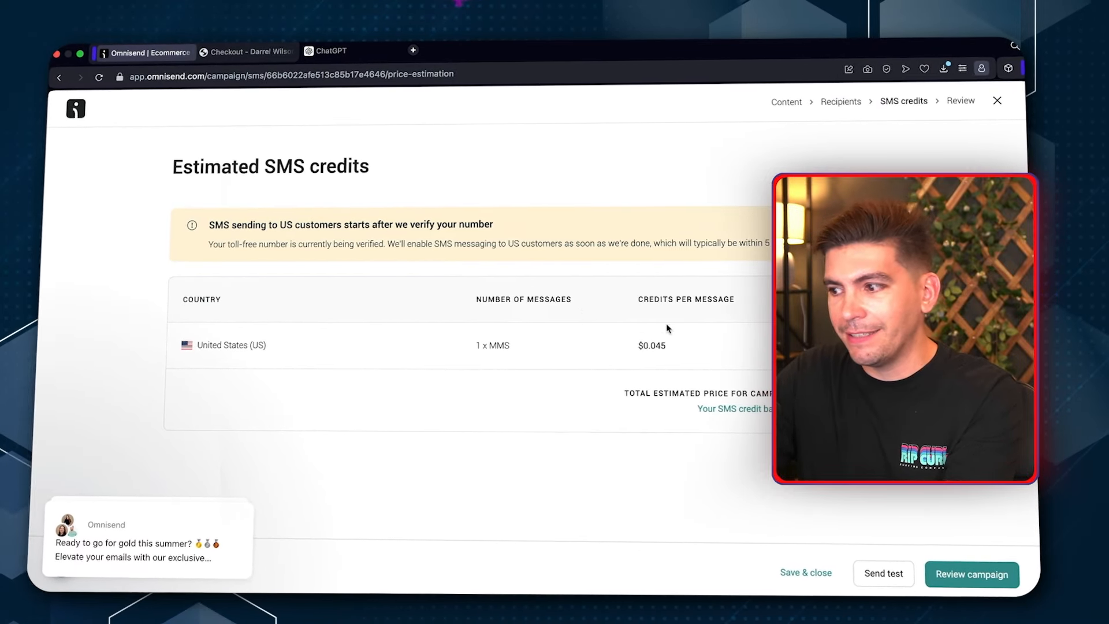
- Continue to the campaign review and look through its recipients, price estimation and sending options
left_click(991, 575)
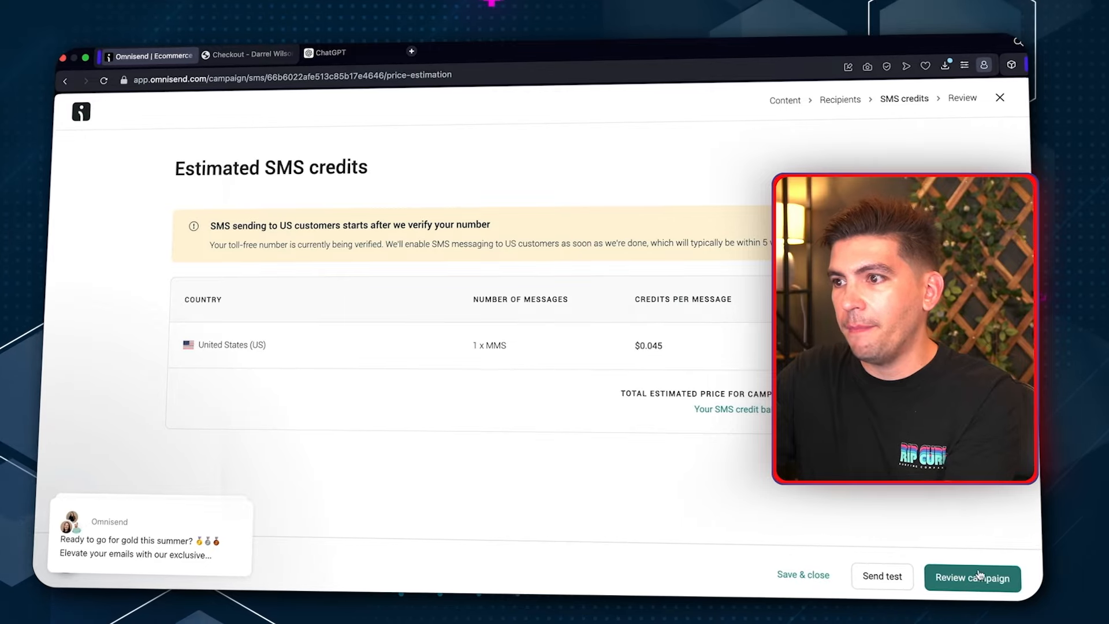
scroll(341, 376, "down", 5)
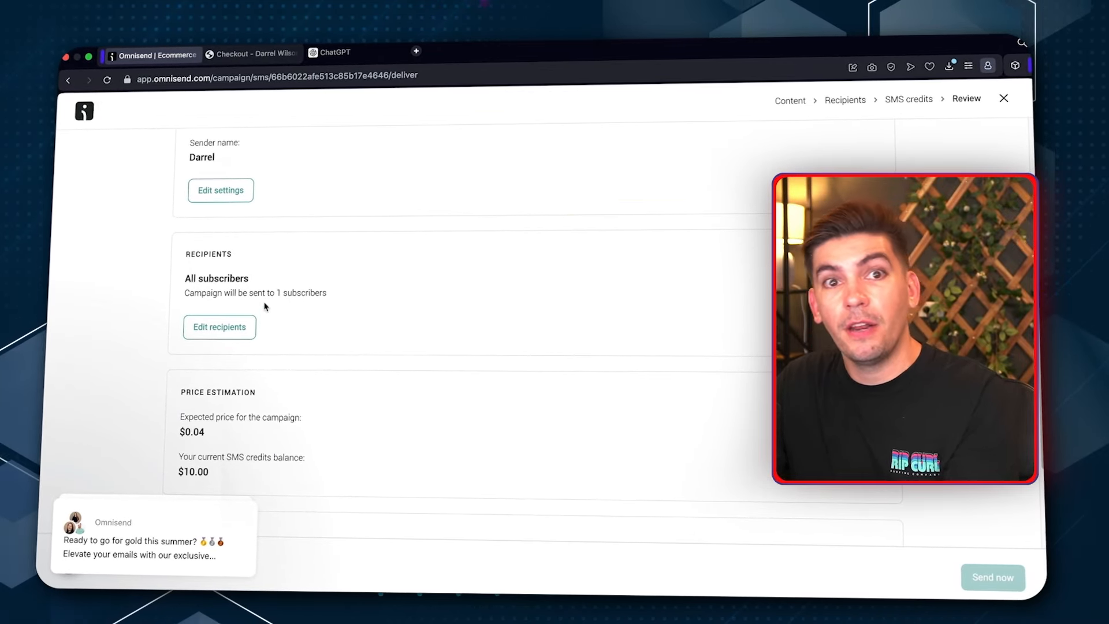
scroll(272, 309, "down", 3)
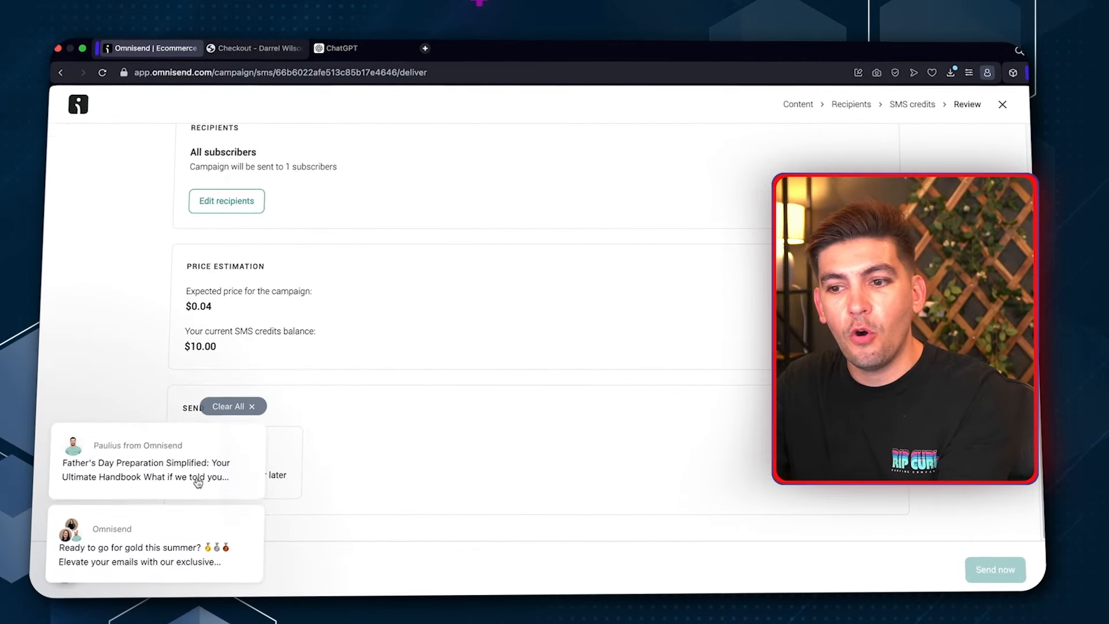
- Set the campaign's sending to Schedule for later and look at the date calendar without picking another date
left_click(203, 477)
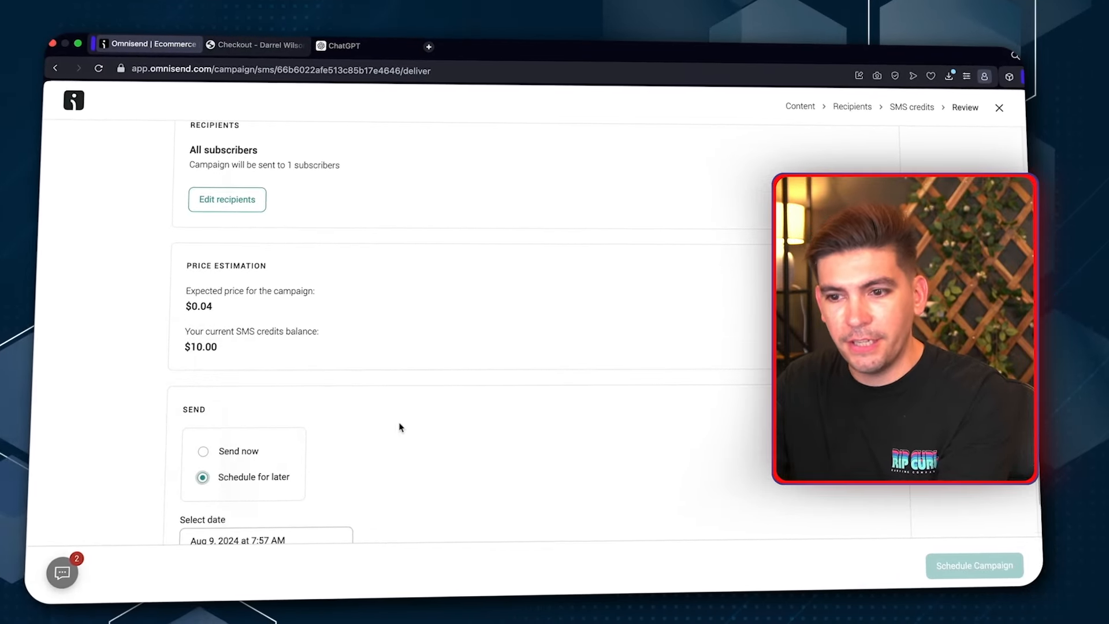
scroll(398, 425, "down", 1)
left_click(257, 475)
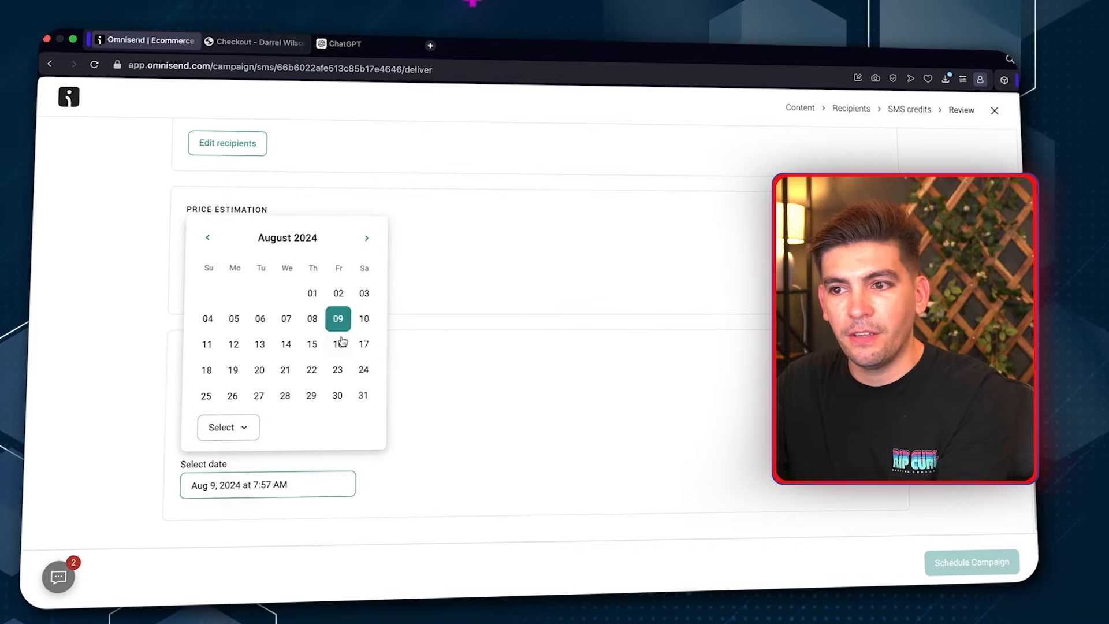
left_click(451, 498)
scroll(520, 392, "up", 6)
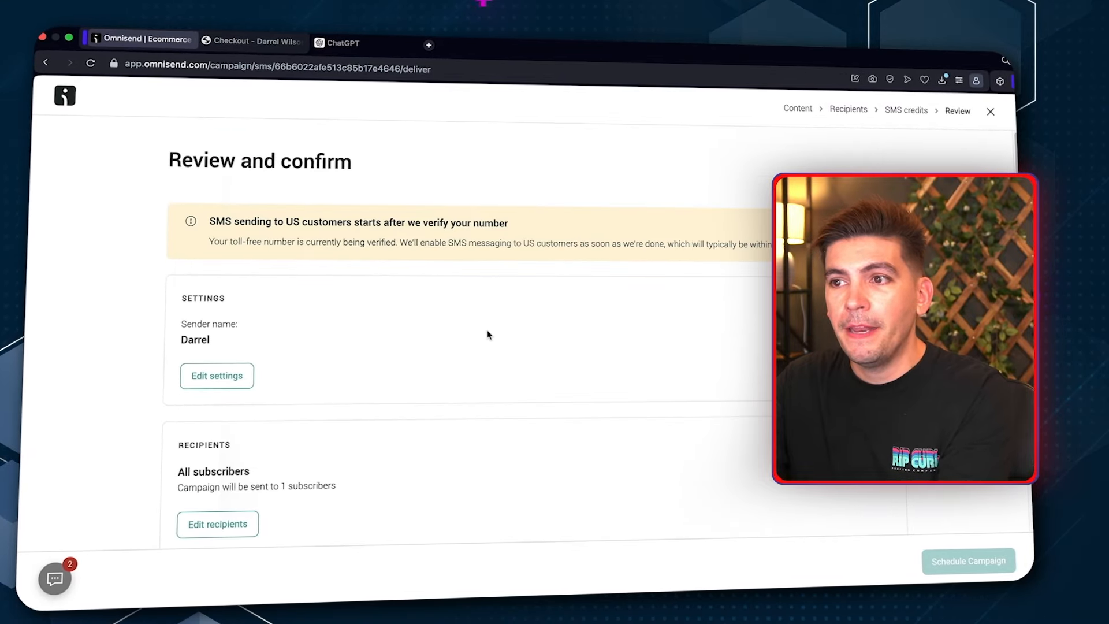
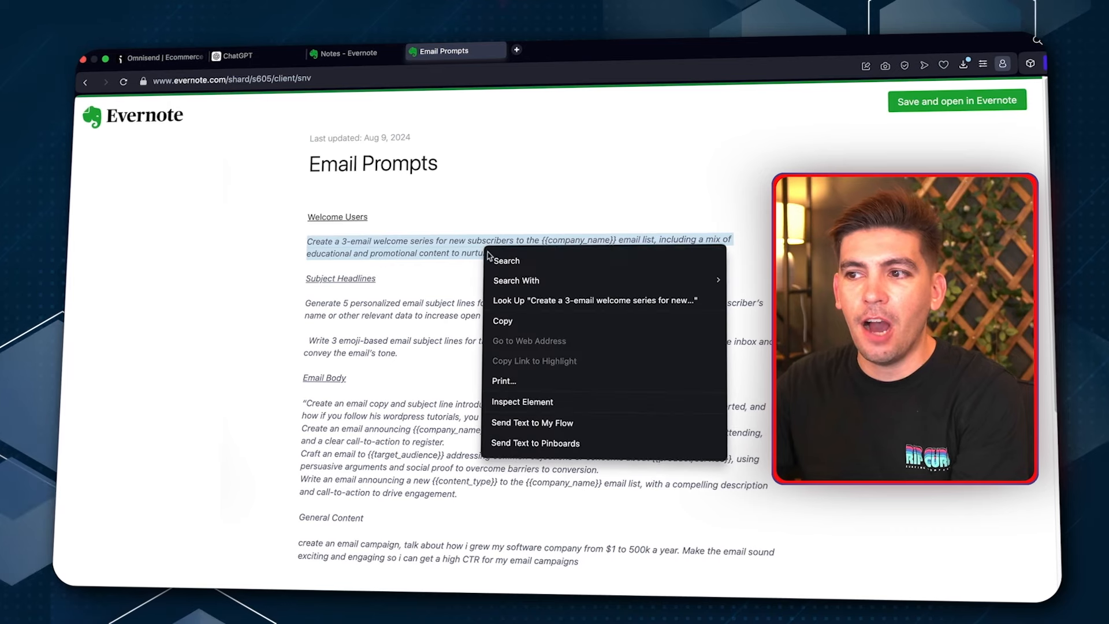
- Copy the 3-email welcome series prompt from the Evernote note and paste it into a new ChatGPT message
left_click(503, 320)
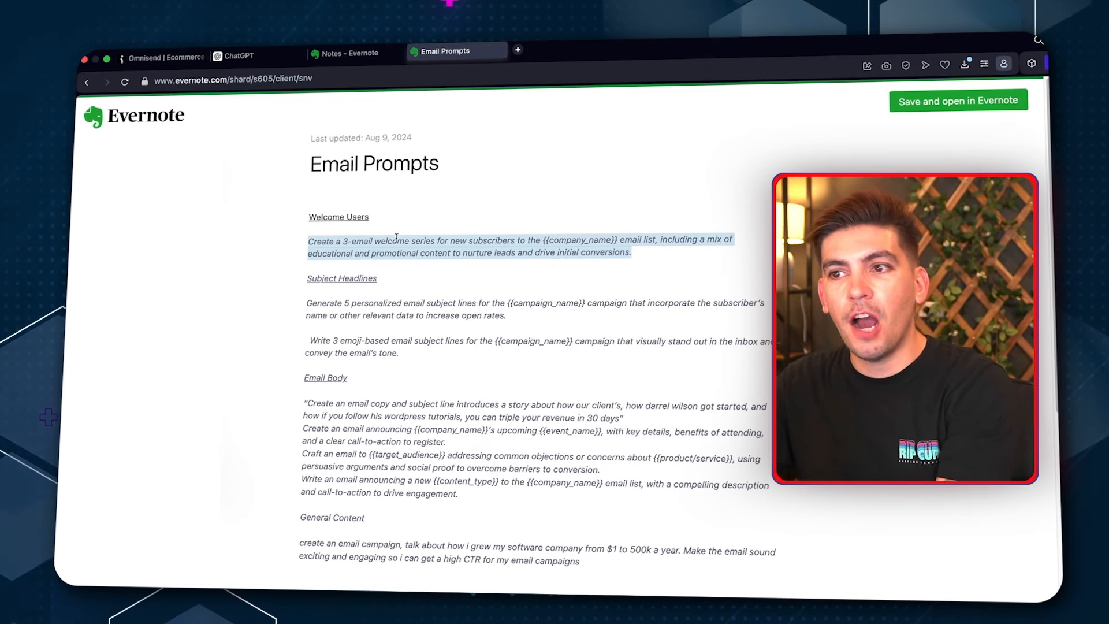
left_click(260, 58)
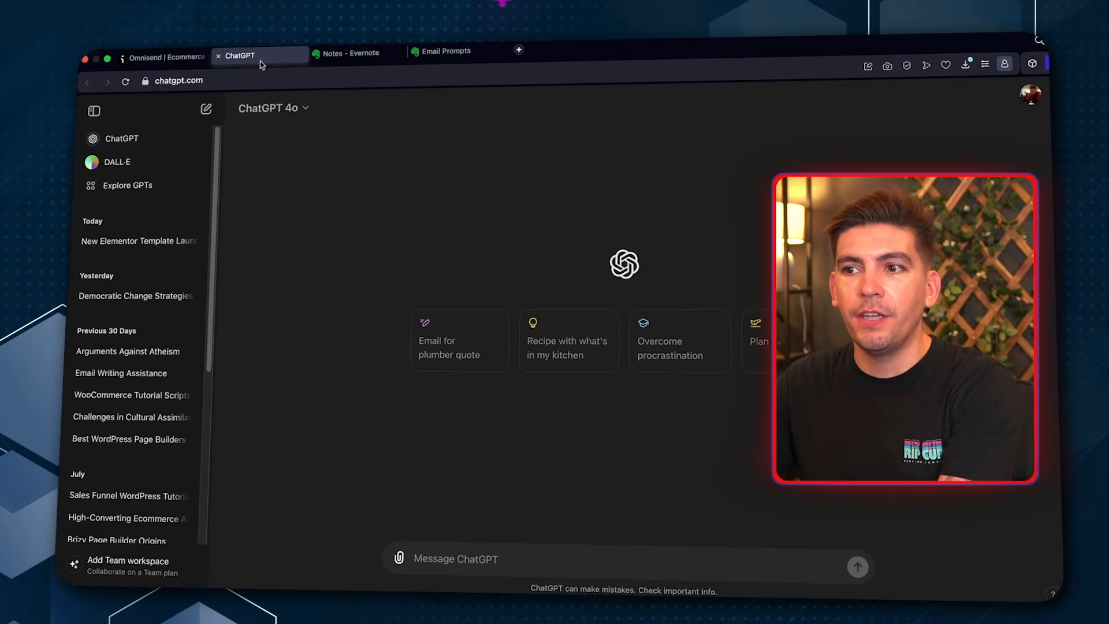
right_click(441, 556)
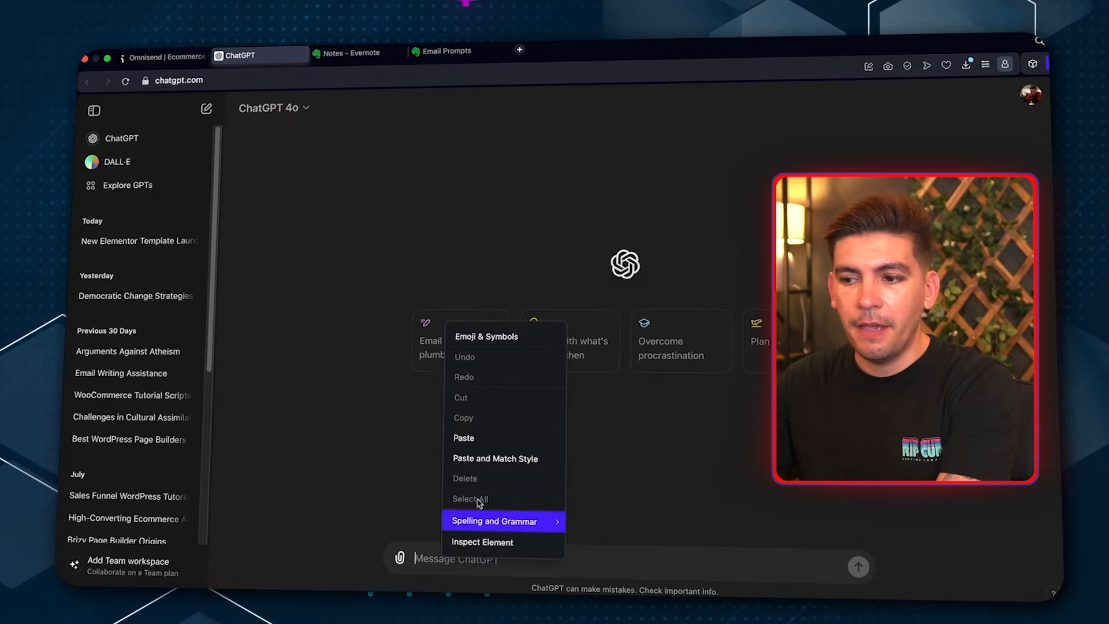
left_click(488, 437)
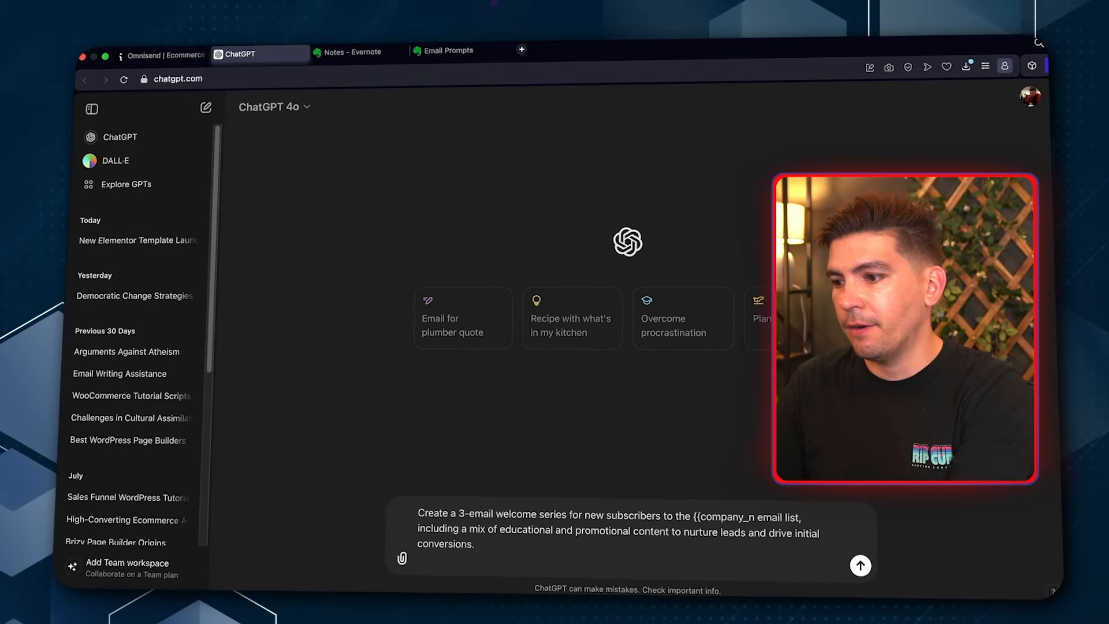
- Replace the prompt's {{company_name}} placeholder with Darrelwilson.com and send the prompt
key("BackSpace")
key("BackSpace")
key("BackSpace")
key("BackSpace")
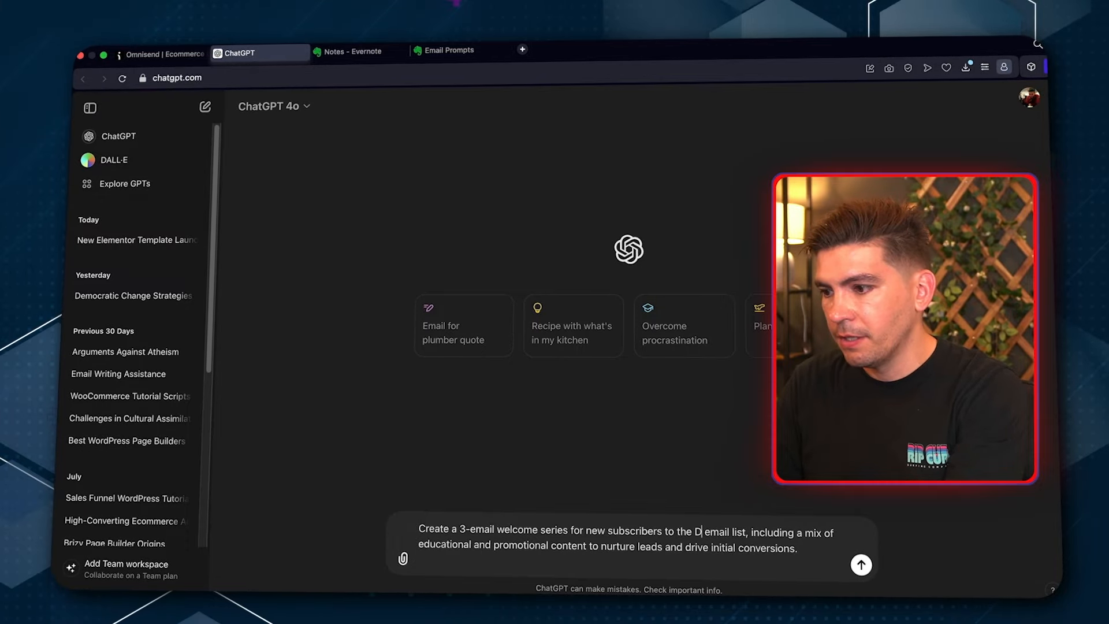
type("n.com")
key("Return")
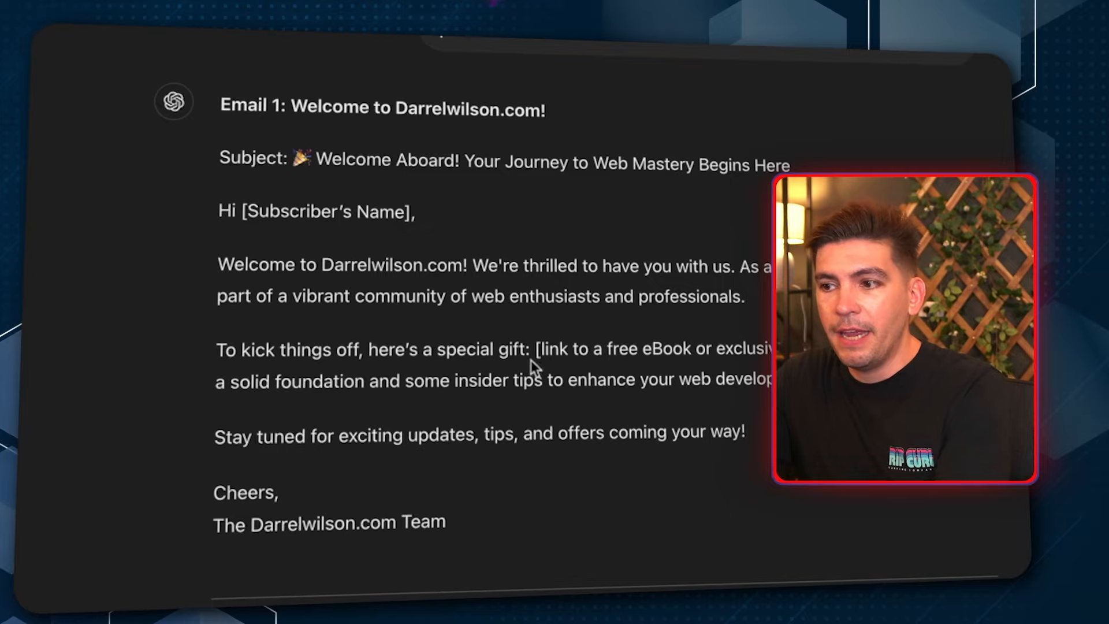
- Read through the three generated welcome emails, checking the gift link placeholder and the subject line of Email 3
left_click_drag(536, 349, 808, 350)
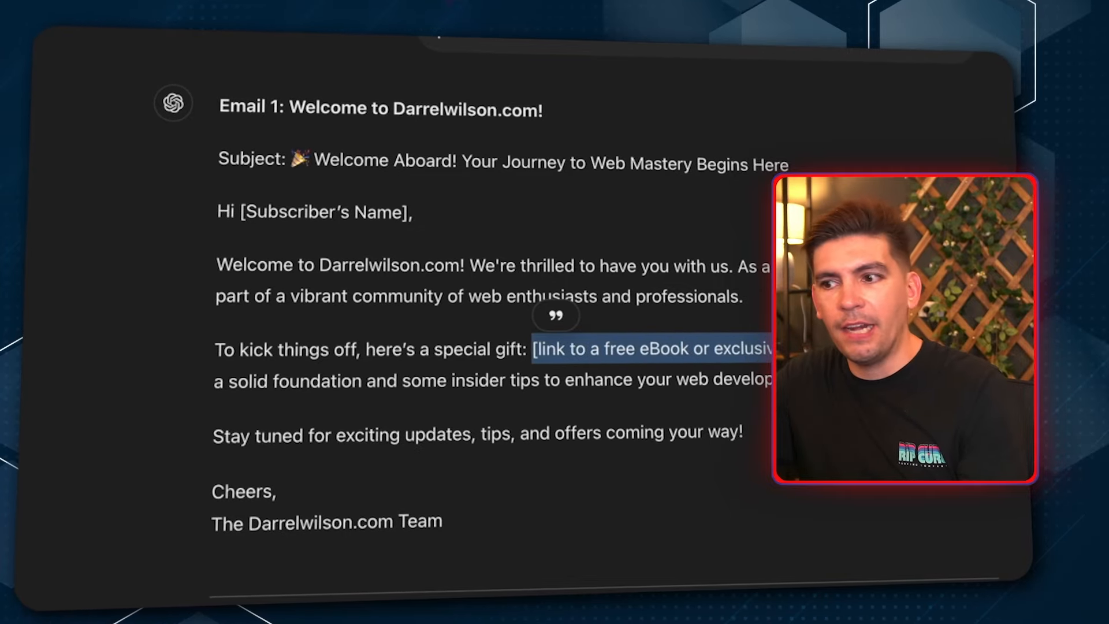
scroll(769, 352, "down", 3)
scroll(769, 352, "down", 7)
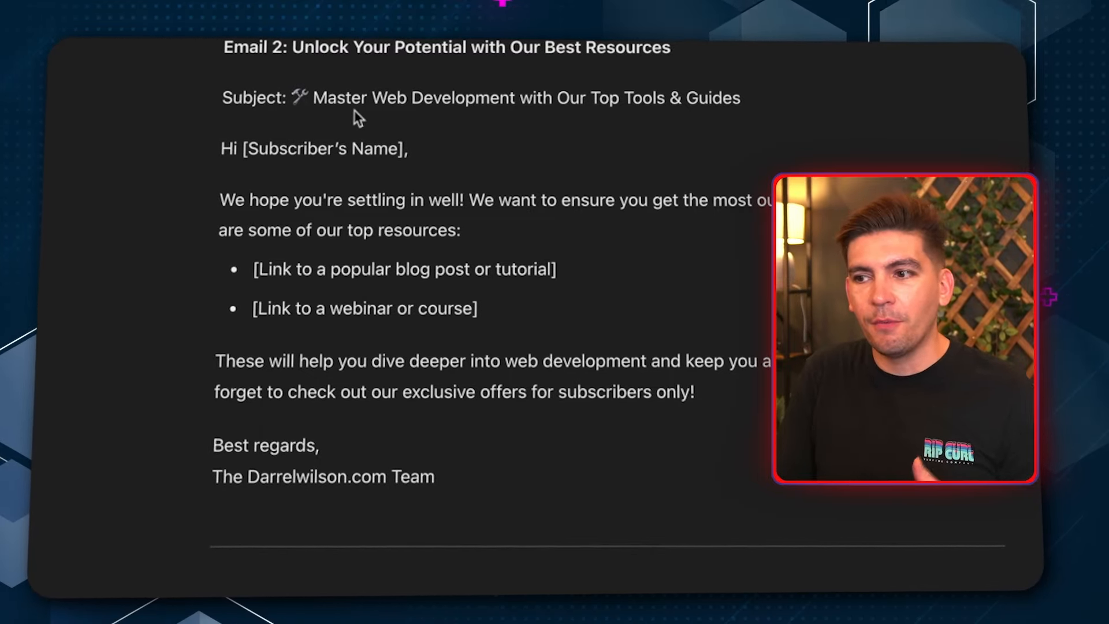
scroll(366, 130, "down", 10)
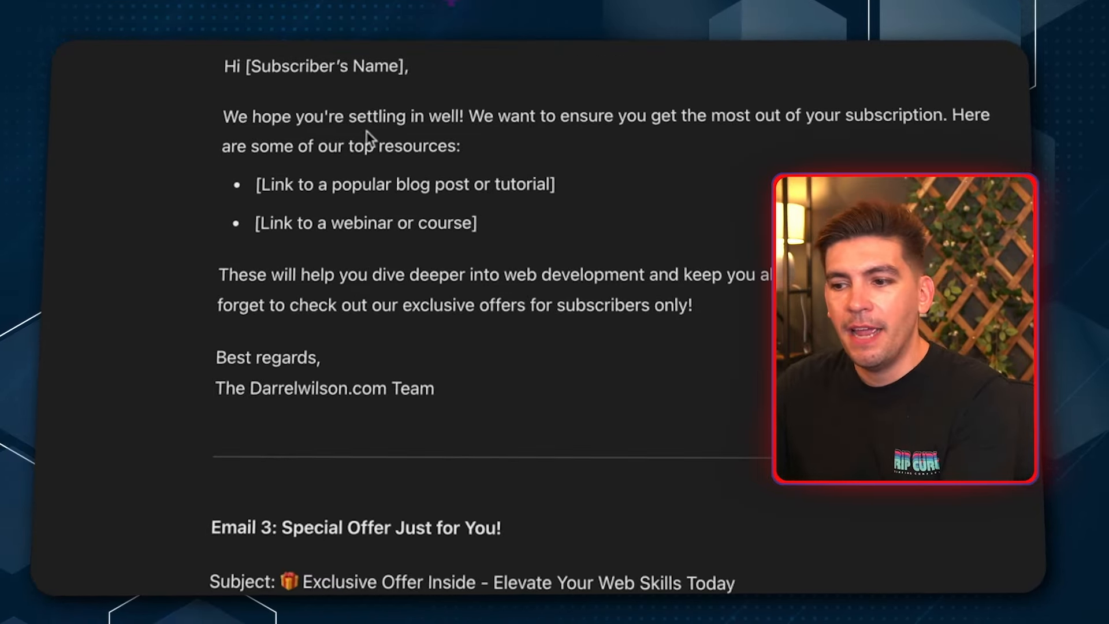
scroll(366, 132, "down", 3)
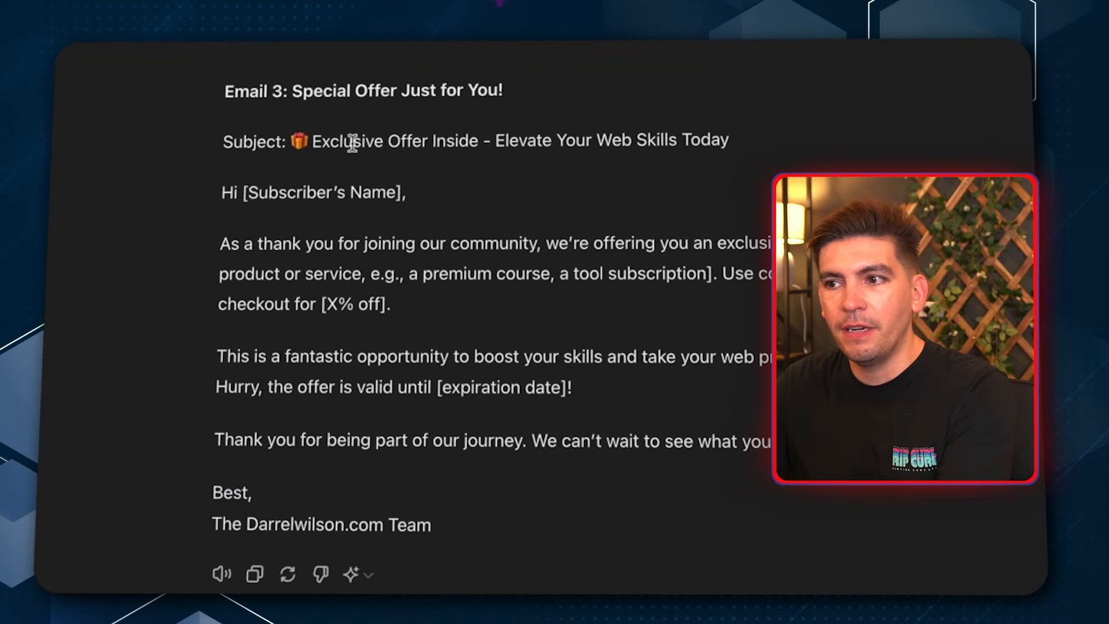
left_click_drag(313, 141, 730, 144)
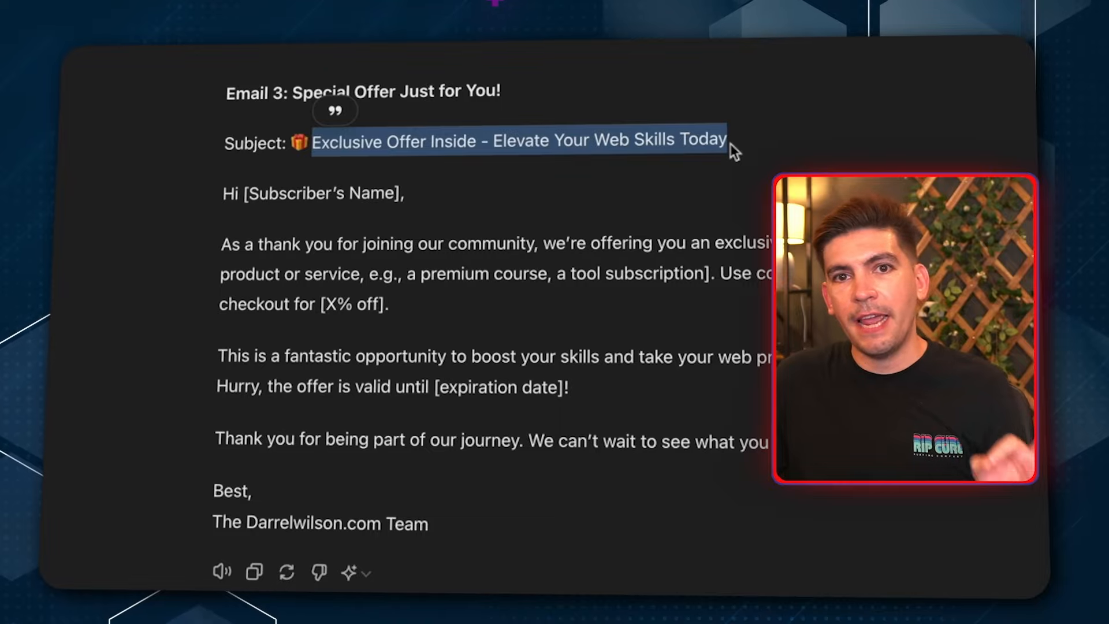
scroll(729, 144, "up", 15)
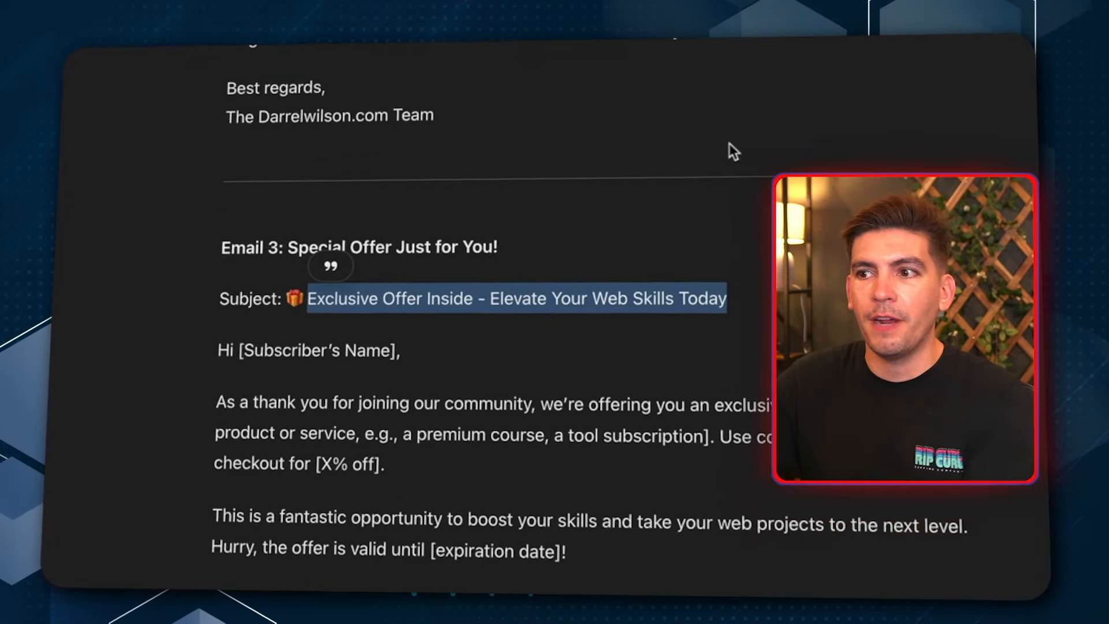
scroll(729, 143, "up", 3)
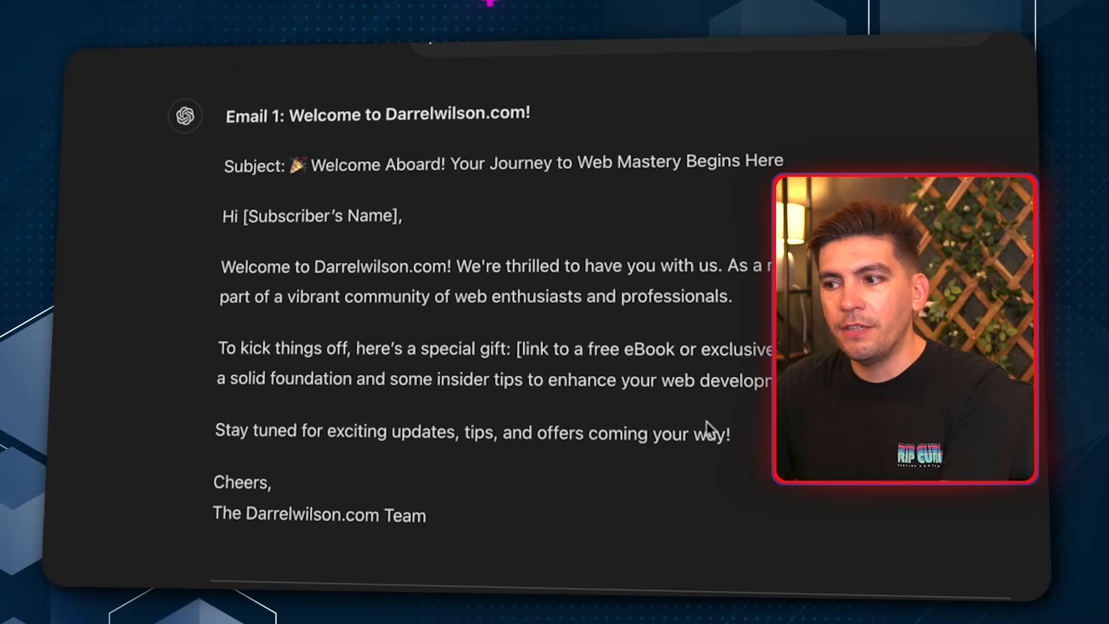
- Copy Email 1's body from the subscriber greeting through the "Stay tuned" line
left_click_drag(743, 435, 221, 218)
right_click(226, 223)
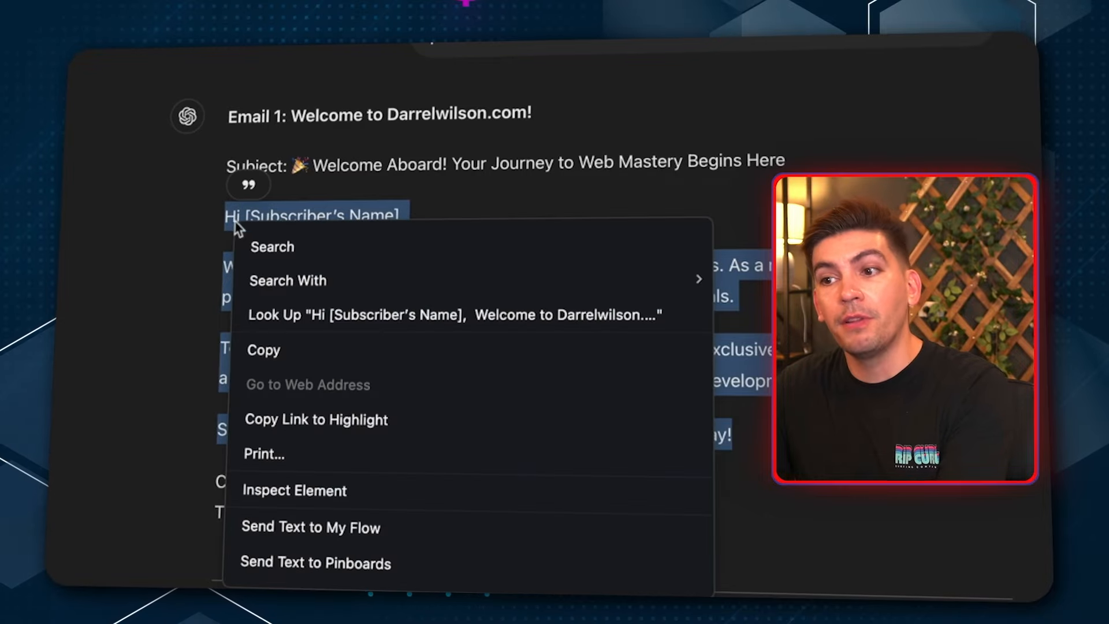
left_click(274, 349)
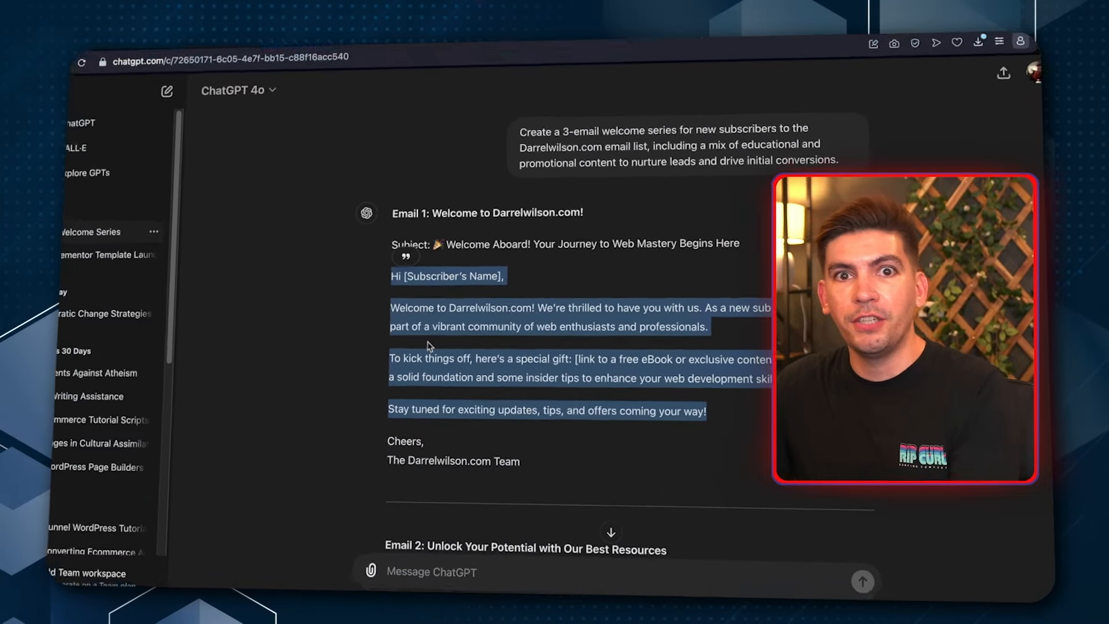
- Switch to Omnisend and create an automation from the recommended pre-built Welcome workflow with three emails
left_click(159, 58)
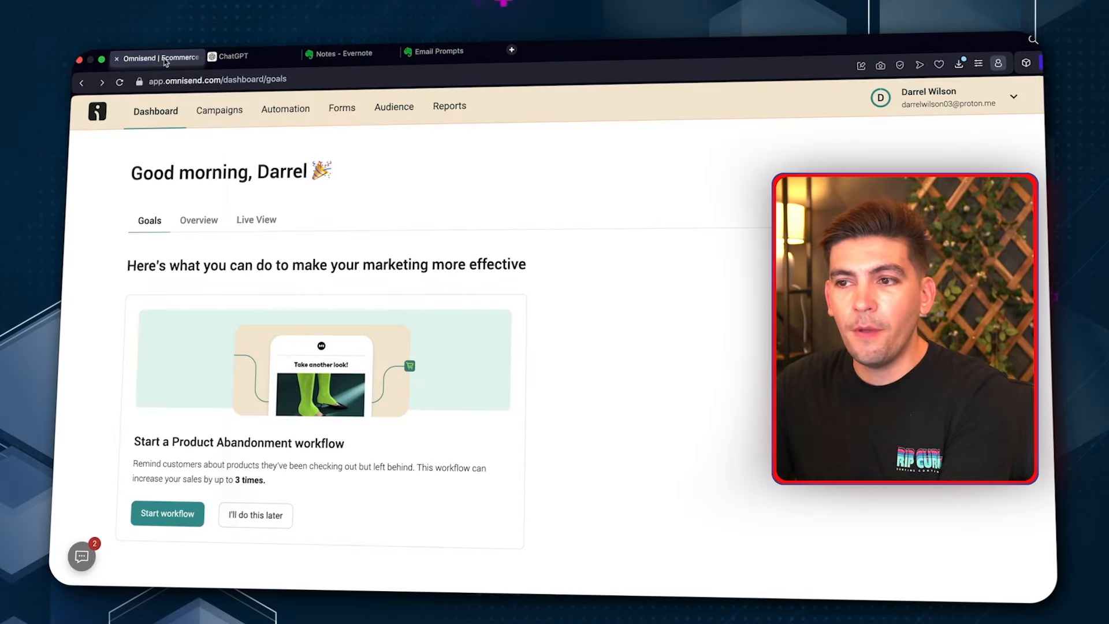
left_click(297, 109)
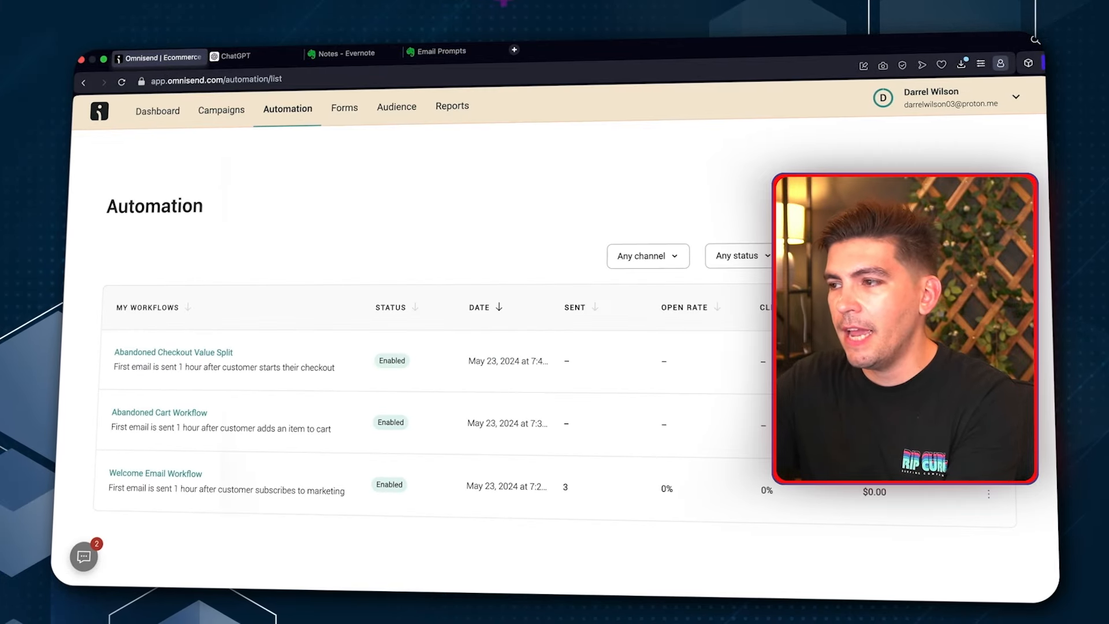
left_click(960, 203)
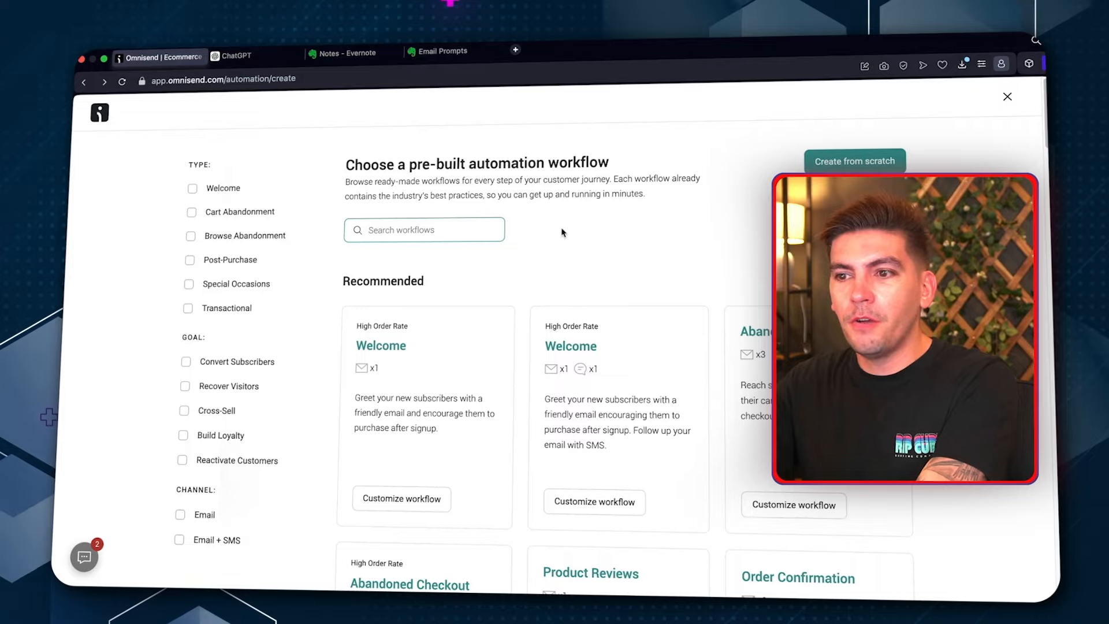
scroll(564, 226, "down", 15)
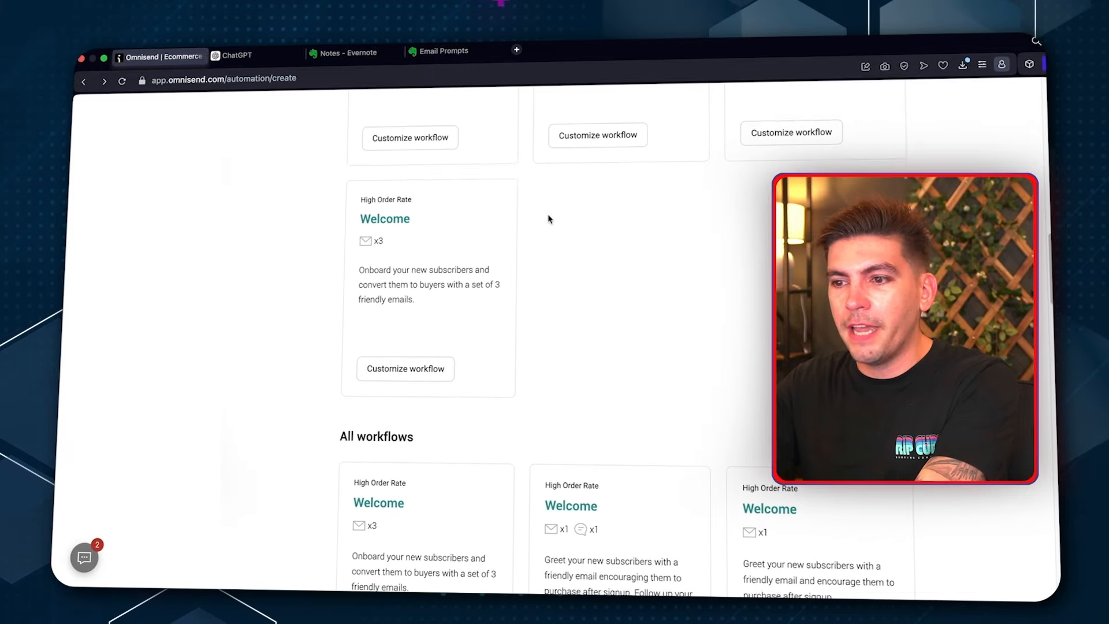
scroll(545, 219, "up", 2)
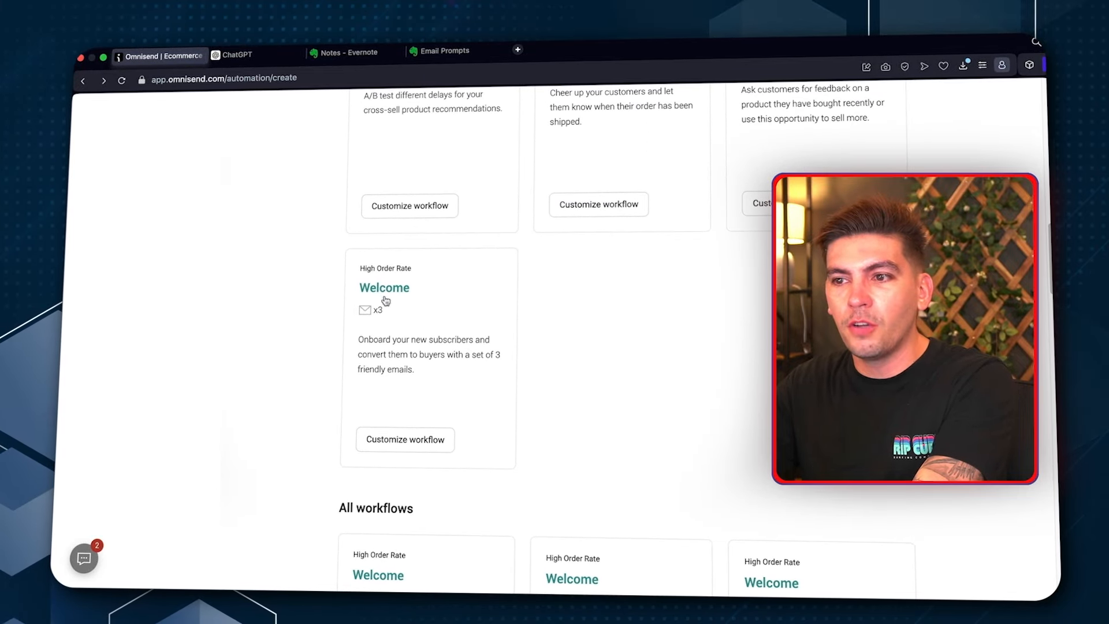
left_click(410, 442)
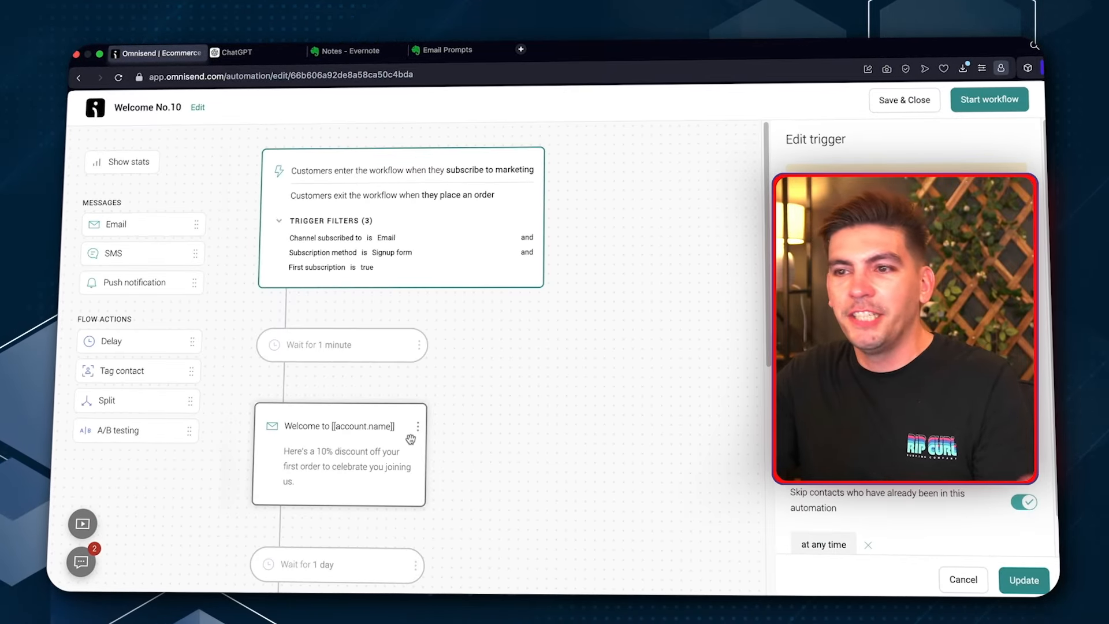
- Select the workflow's first email, "Welcome to [[account.name]]", and open its content in the email editor
scroll(420, 435, "down", 2)
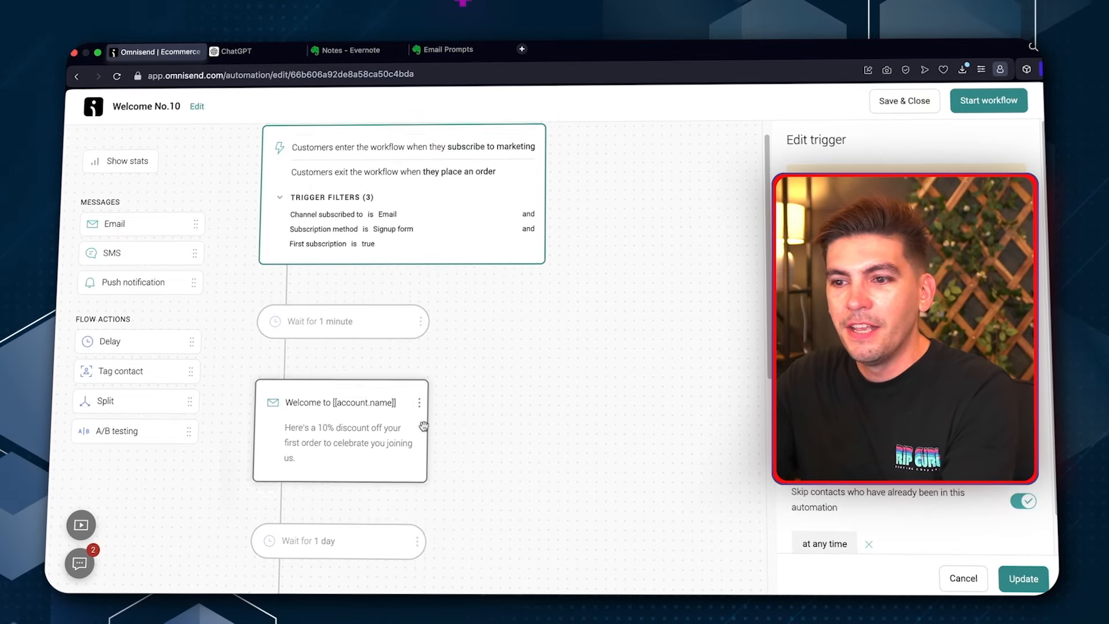
left_click(349, 376)
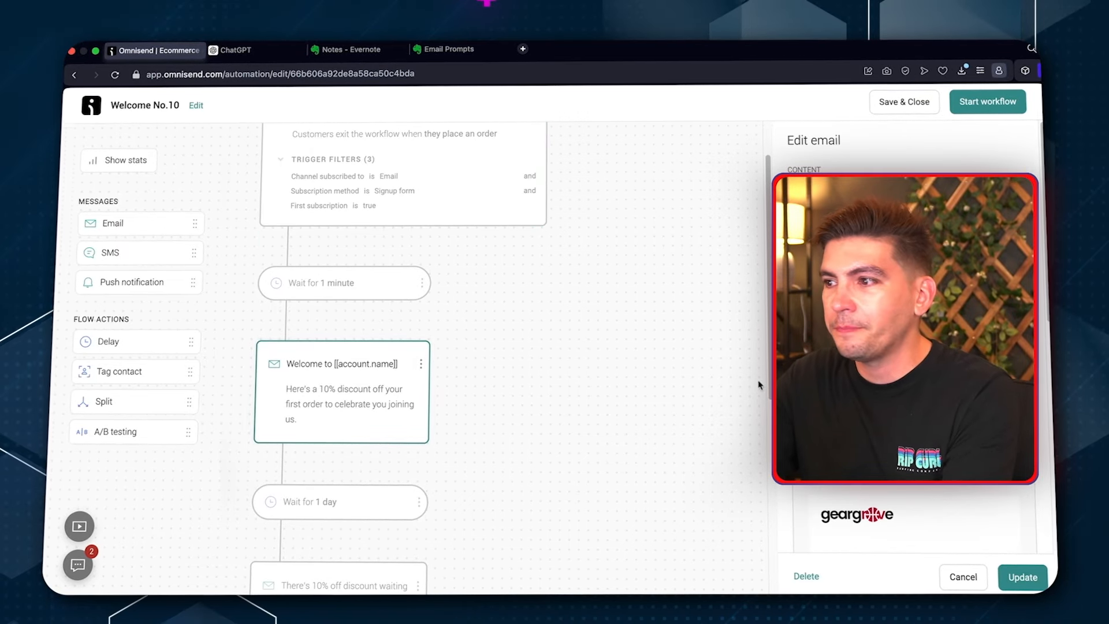
scroll(907, 347, "down", 3)
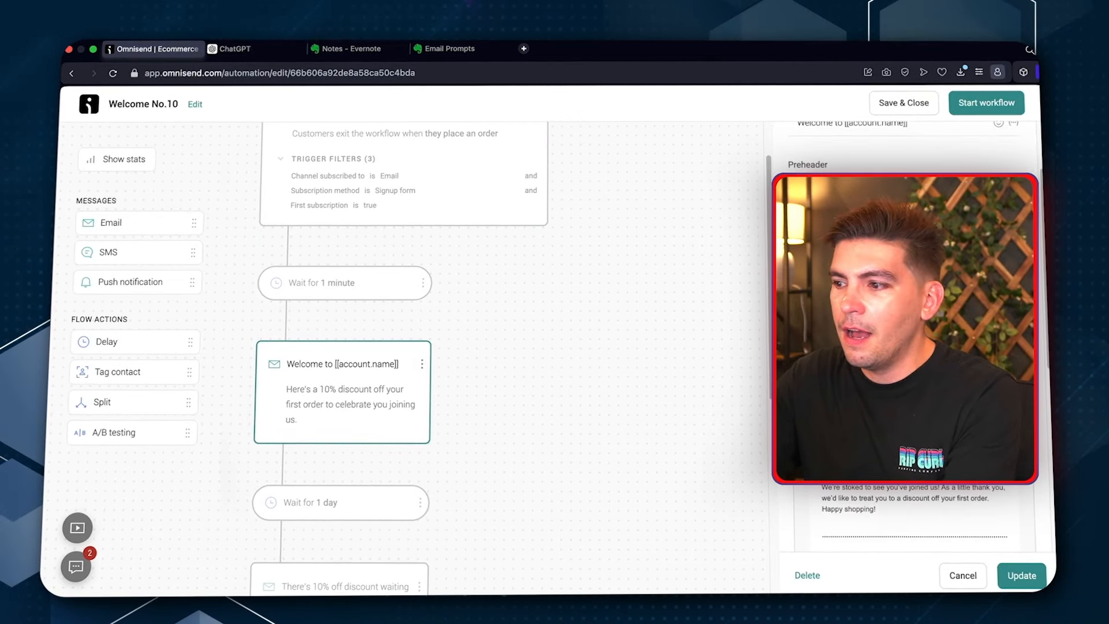
scroll(907, 347, "down", 5)
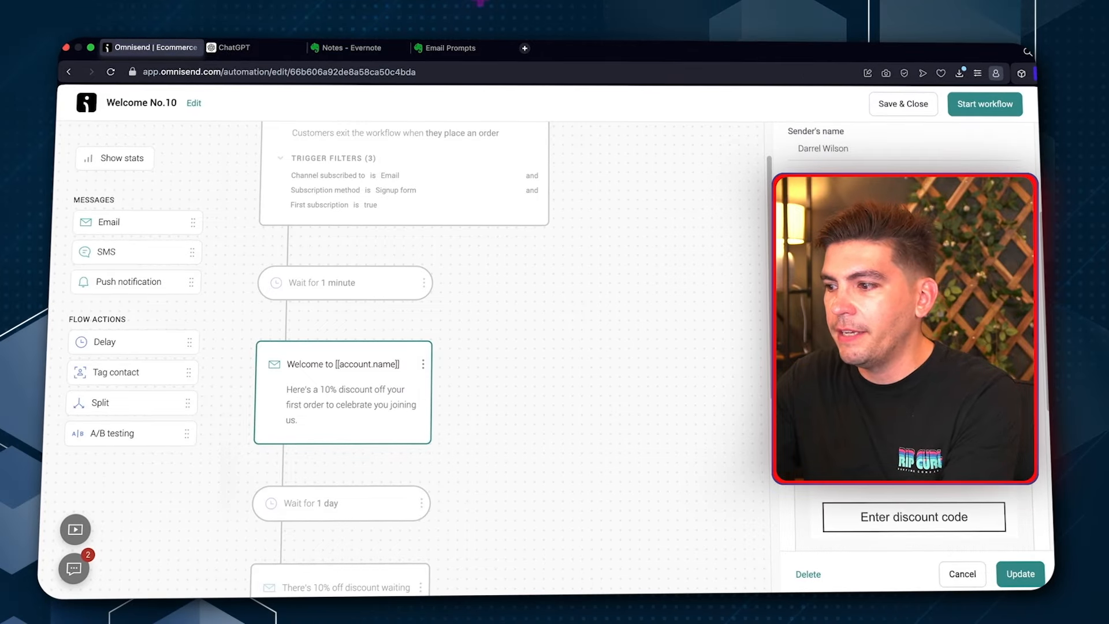
left_click(857, 520)
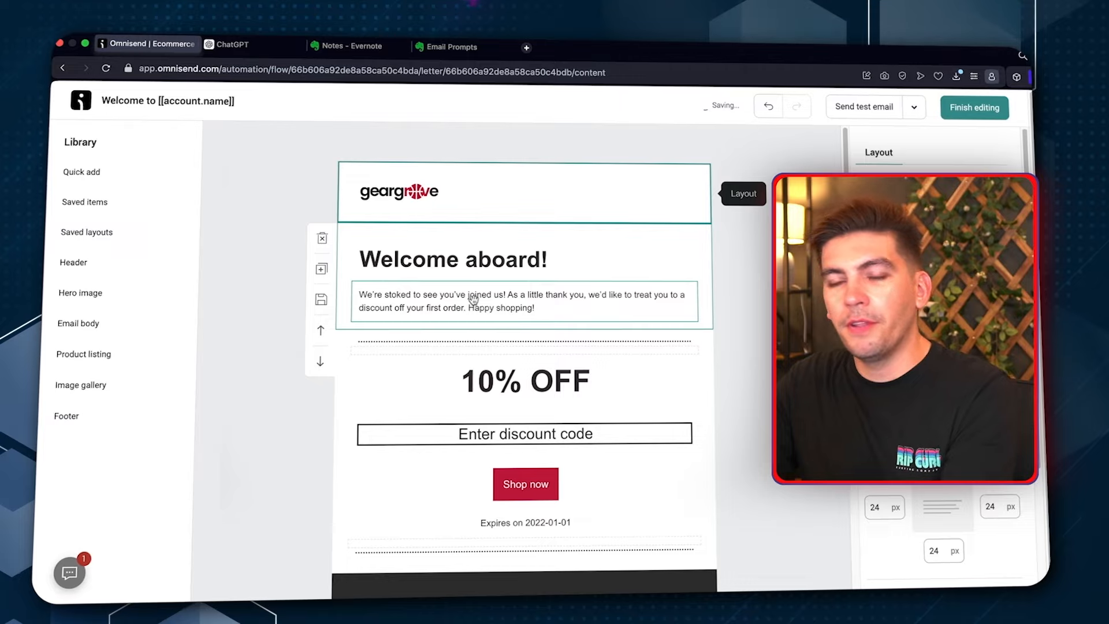
- Replace the paragraph under "Welcome aboard!" with the copied Email 1 text and add a blank line after the greeting
left_click(473, 298)
triple_click(474, 298)
right_click(477, 302)
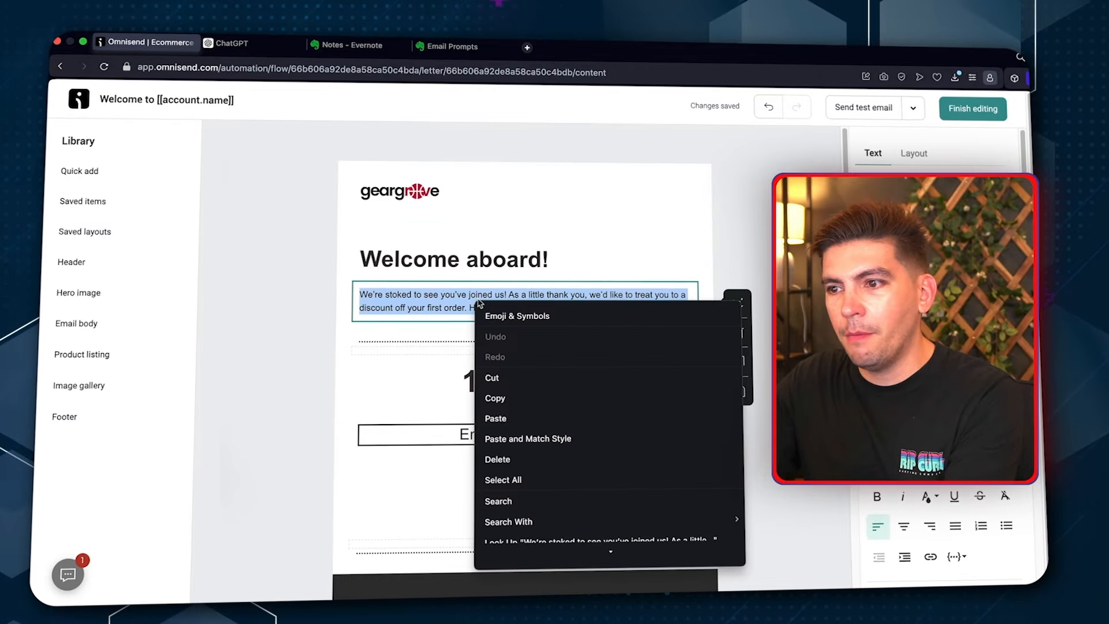
left_click(506, 417)
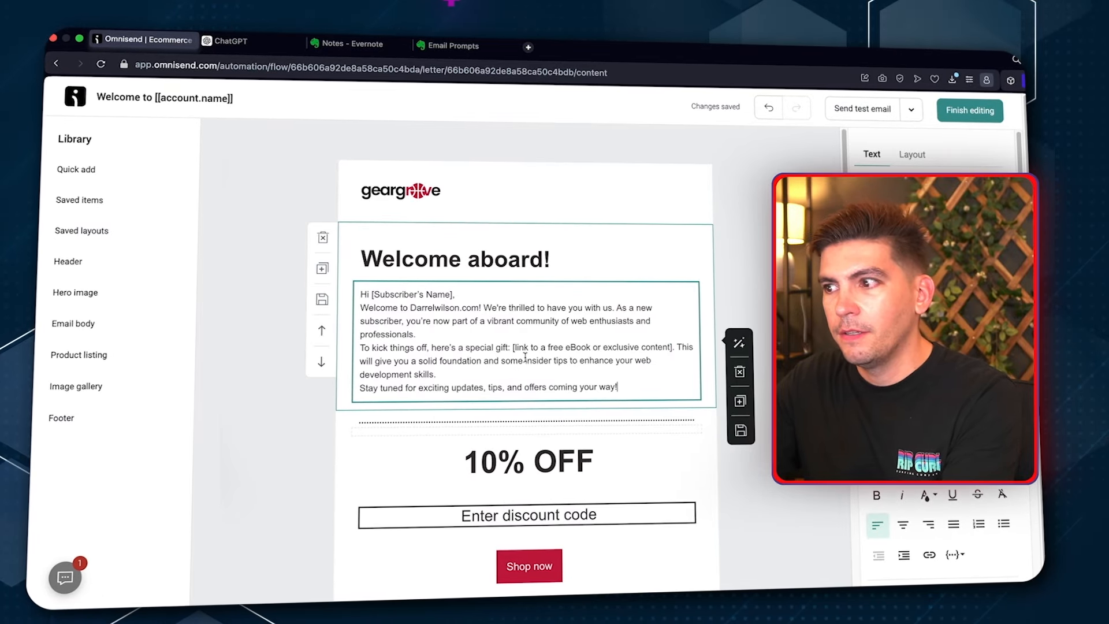
left_click(492, 298)
key("Return")
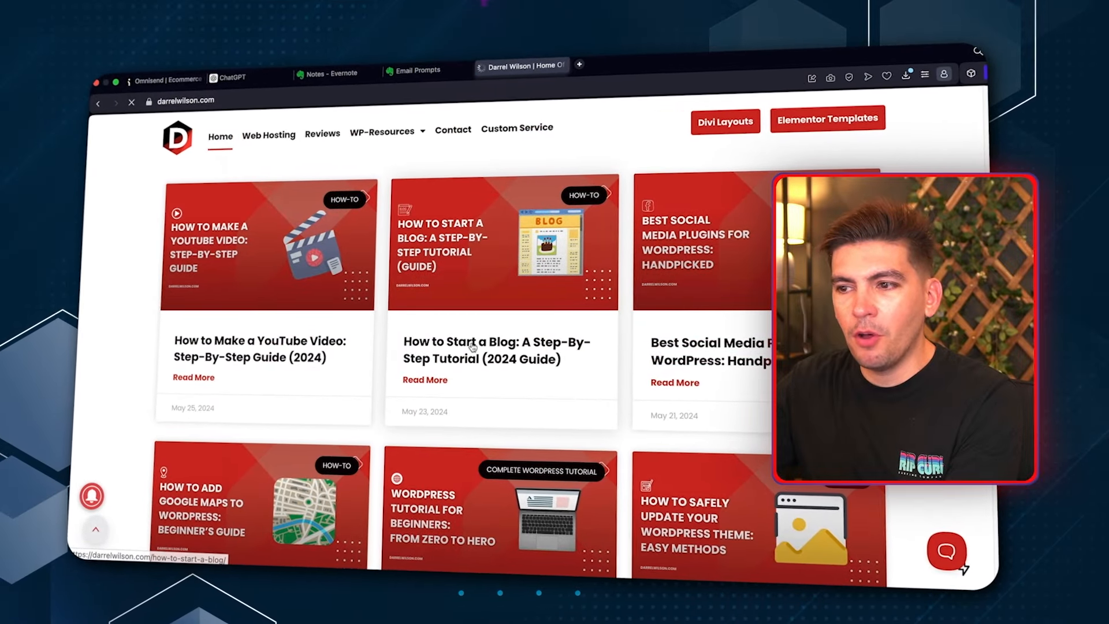
- Copy the address of the "How to Start a Blog" post on darrelwilson.com and paste it over the email's free eBook link placeholder
left_click(472, 347)
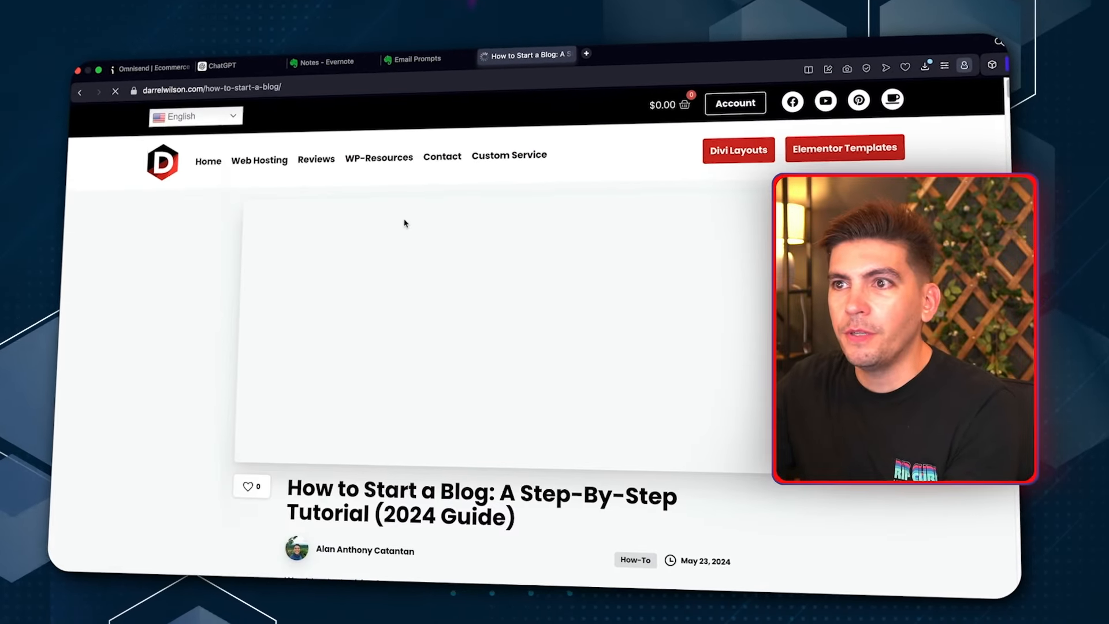
right_click(270, 87)
left_click(285, 138)
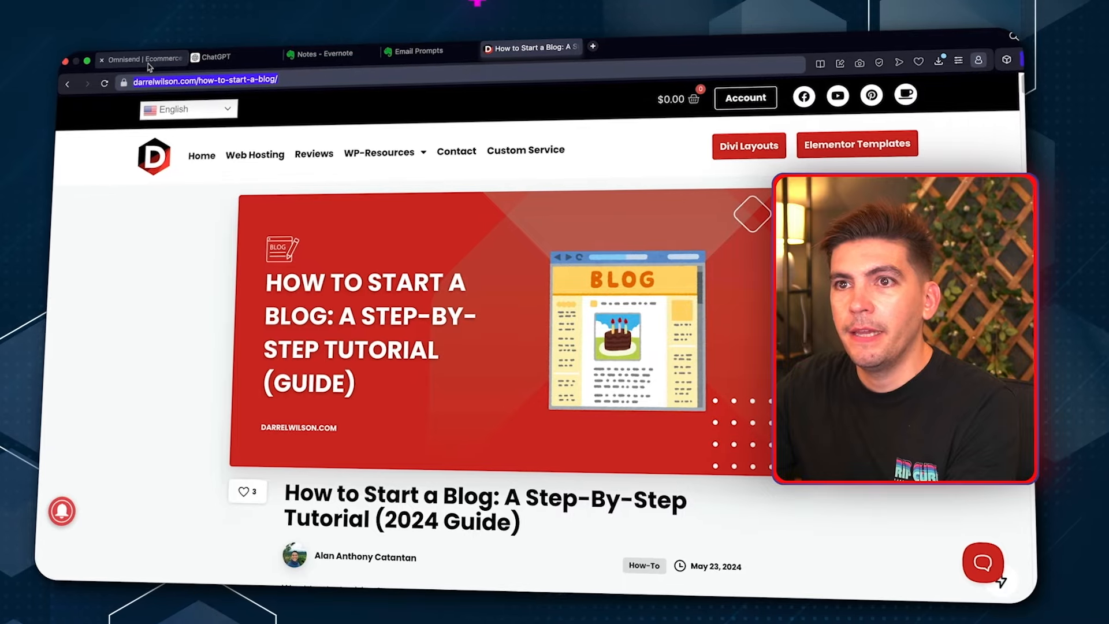
left_click(148, 64)
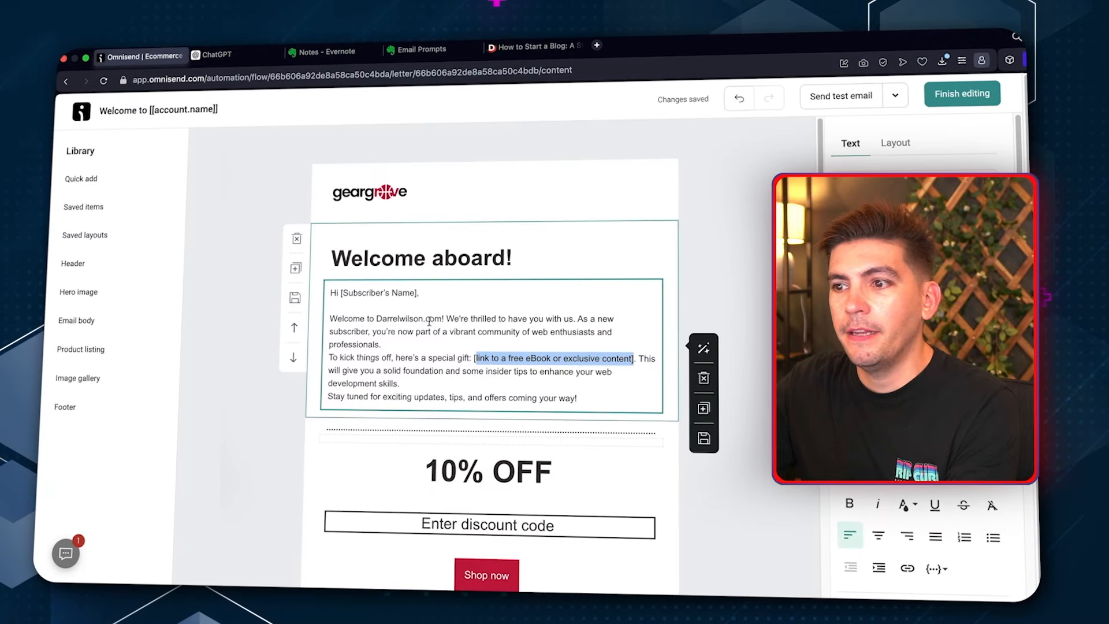
right_click(508, 361)
left_click(560, 164)
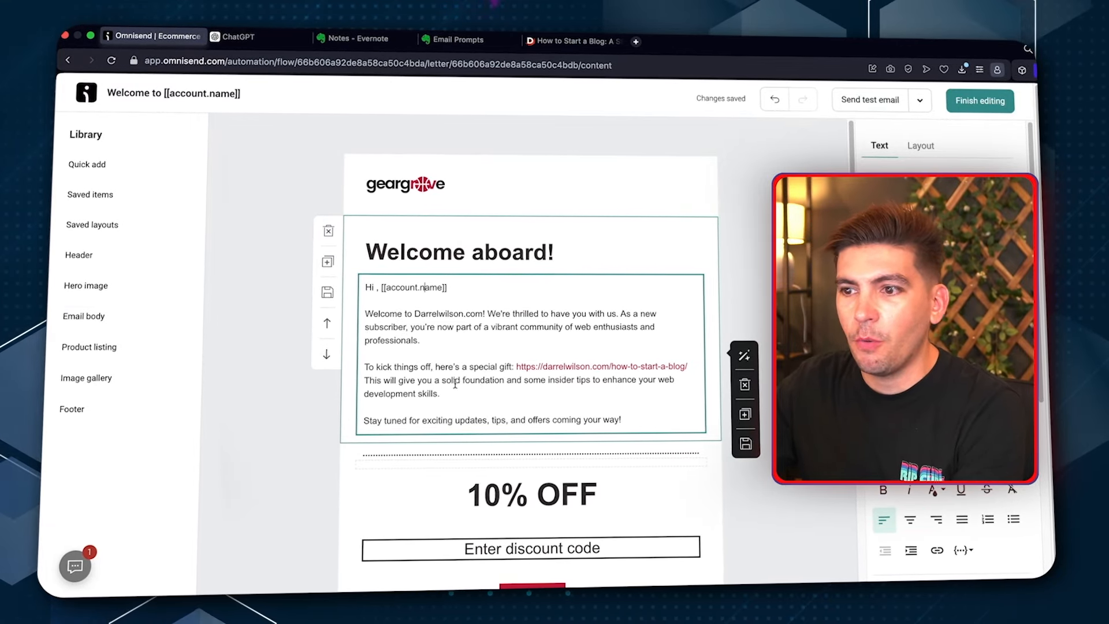
- Look over the 10% OFF discount block and the footer below the welcome email's body text
scroll(490, 390, "down", 5)
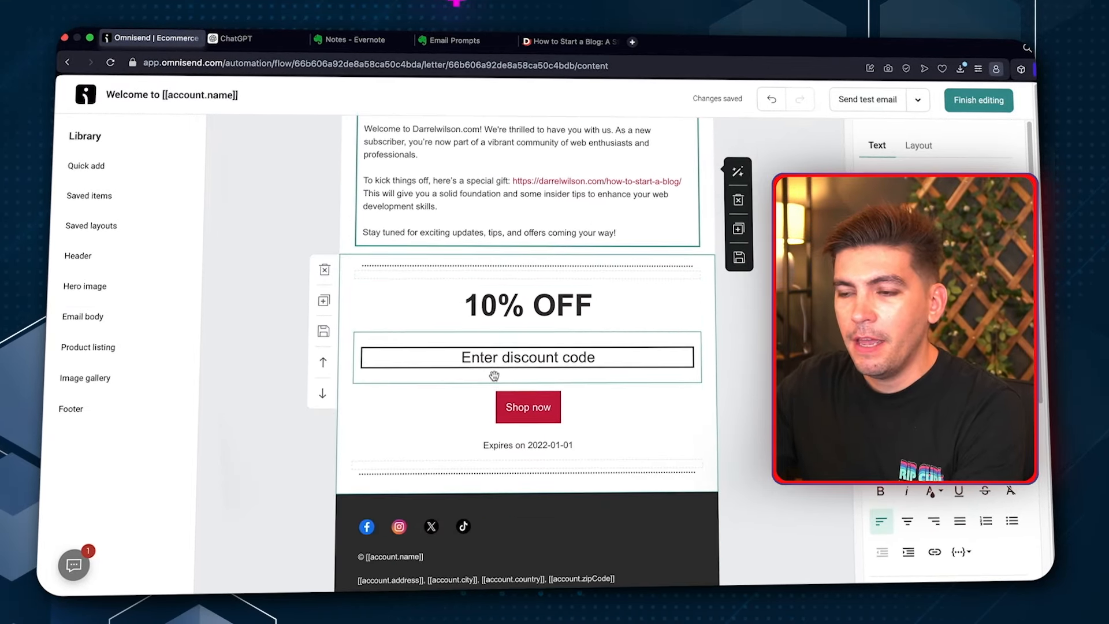
scroll(487, 307, "up", 2)
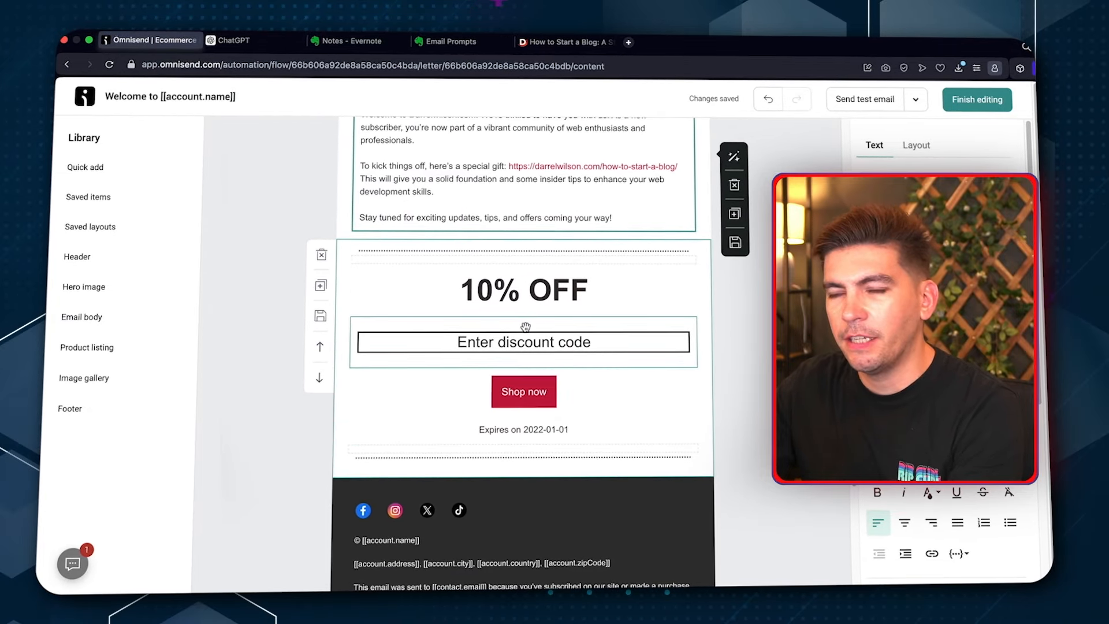
- Finish editing the first welcome email and open the content of the second email, "There's 10% off discount waiting for you", in the editor
scroll(551, 338, "up", 2)
scroll(555, 340, "up", 2)
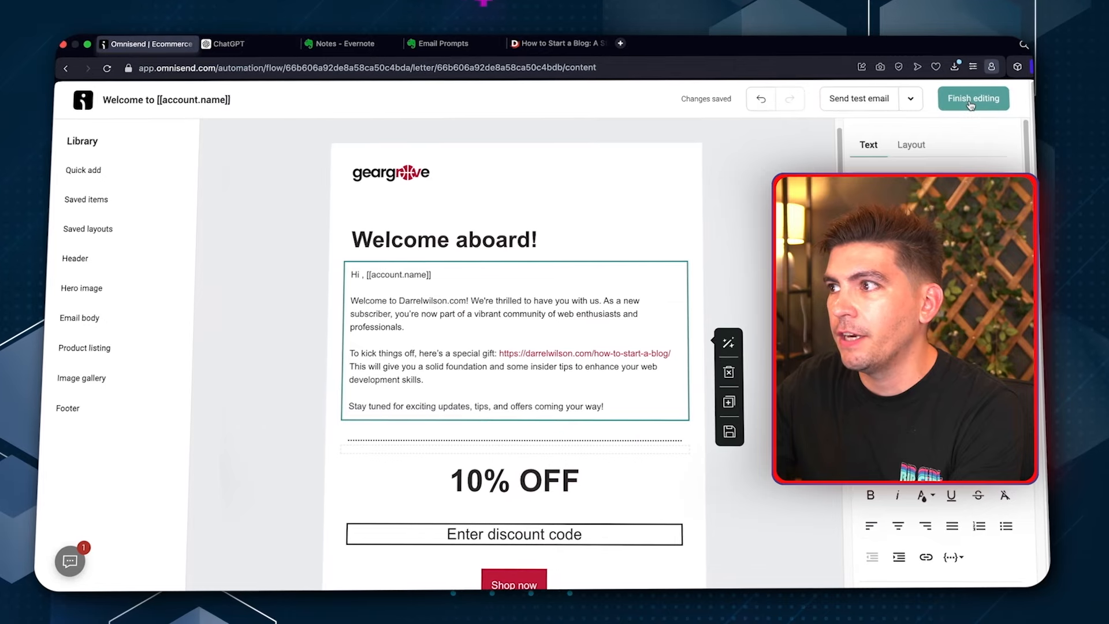
left_click(971, 100)
scroll(344, 322, "down", 2)
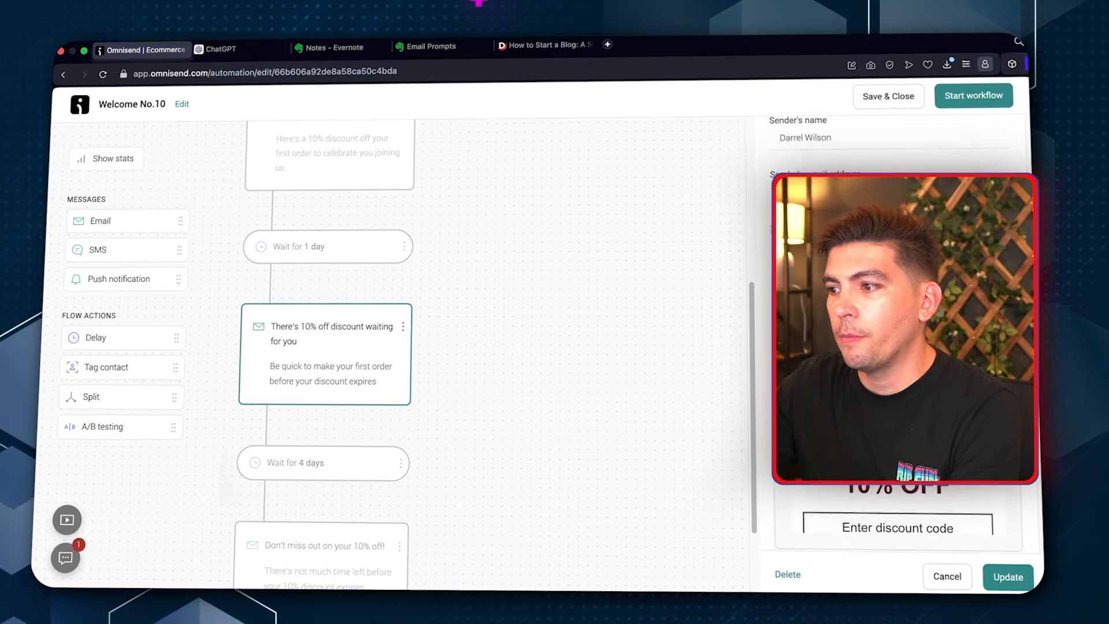
scroll(895, 346, "down", 5)
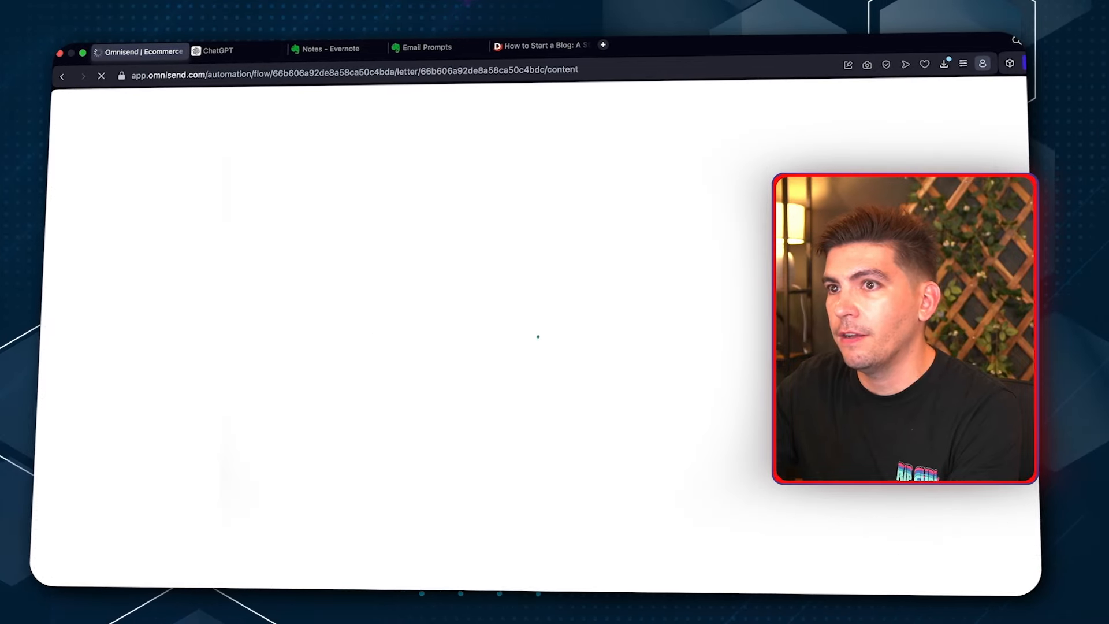
- Copy the Email 2 text from ChatGPT into the second email's body under "Hey There!" and finish editing that email
left_click(242, 52)
scroll(606, 404, "down", 5)
scroll(608, 372, "down", 3)
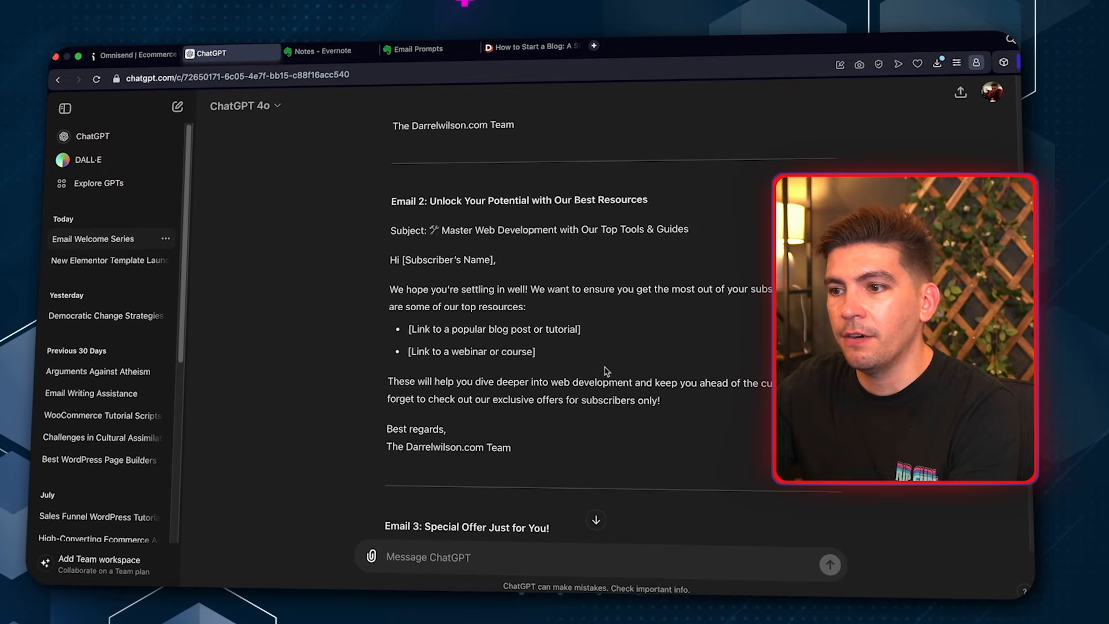
left_click_drag(508, 449, 384, 234)
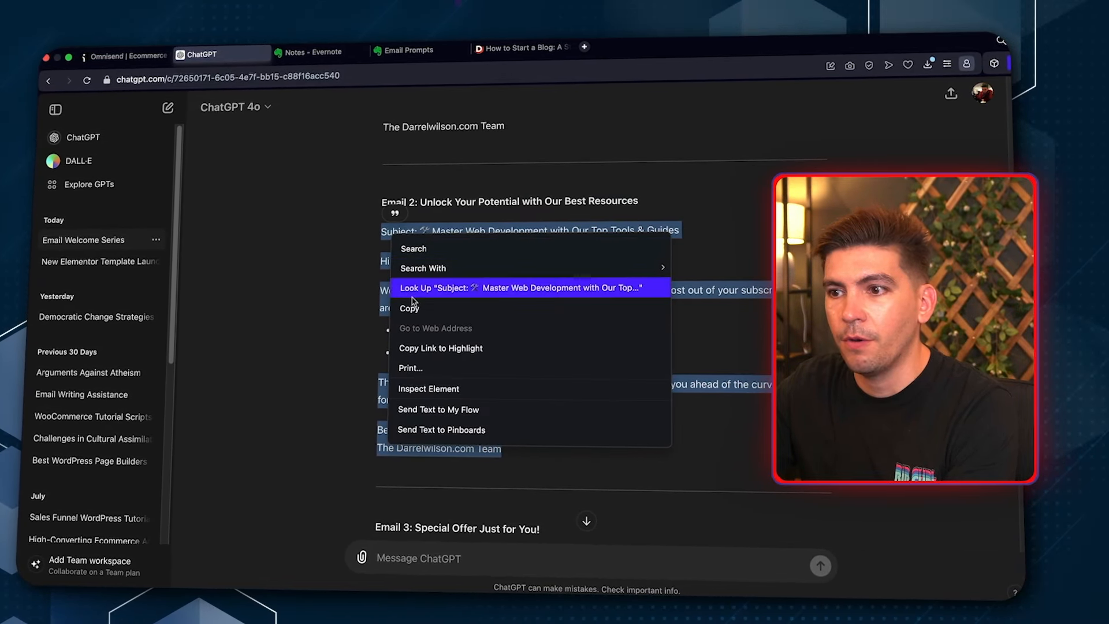
left_click(132, 61)
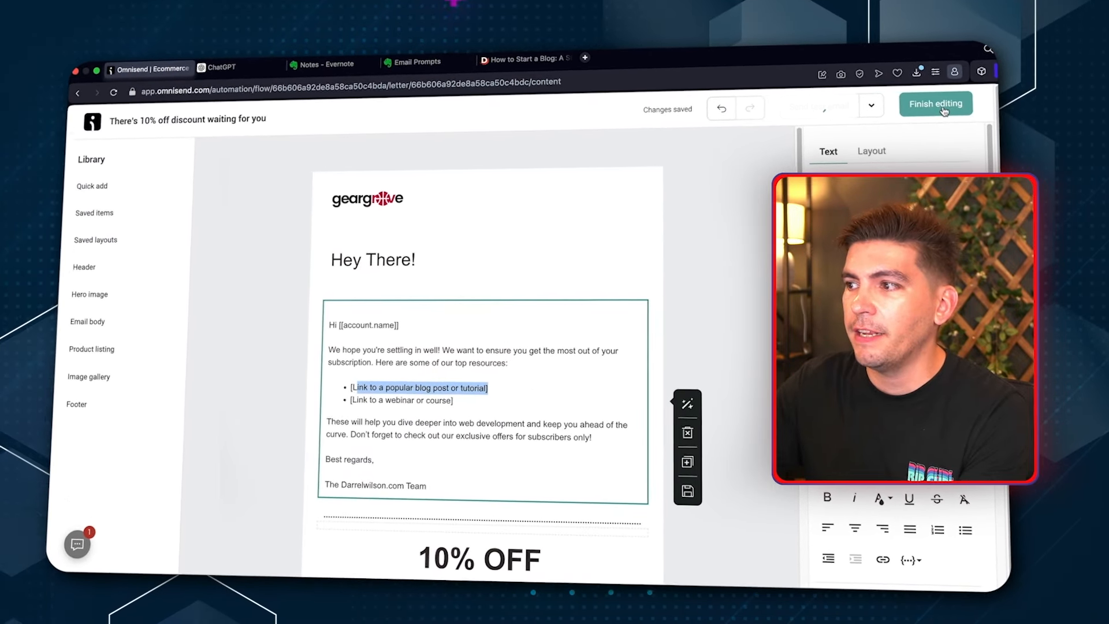
left_click(943, 111)
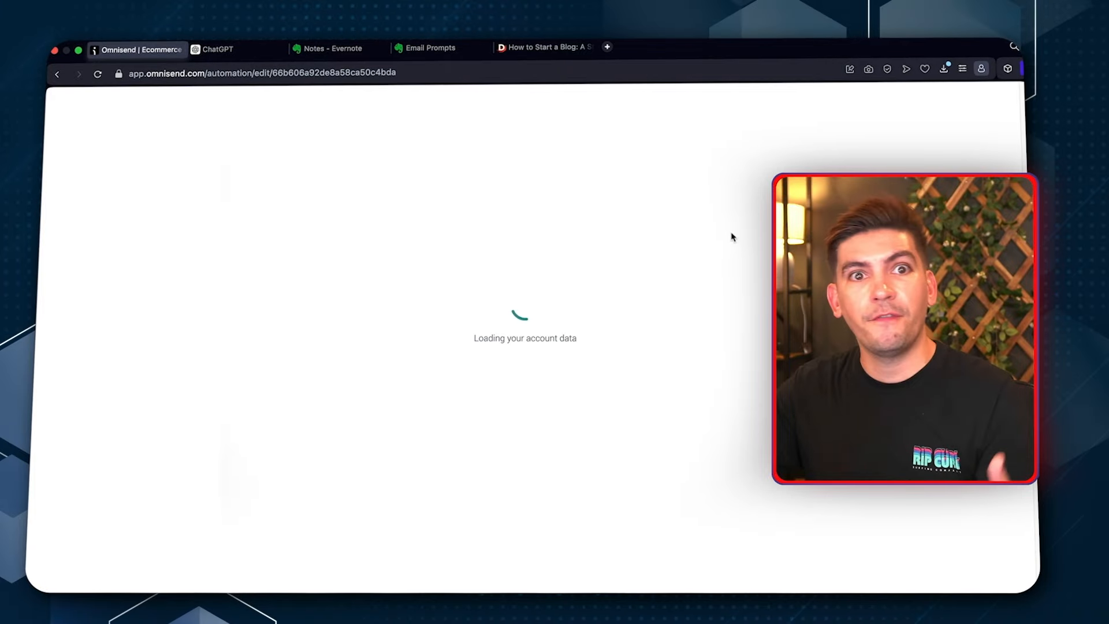
- Copy the Email 3 text from ChatGPT and select the workflow's third email, "Don't miss out on your 10% off!", in Omnisend
left_click(239, 48)
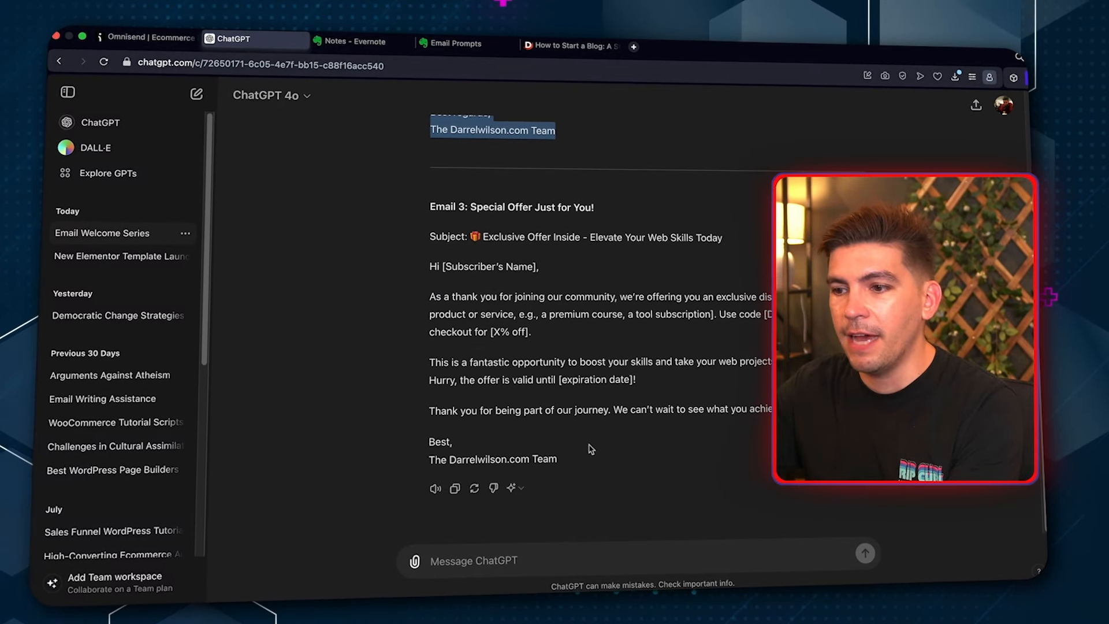
left_click_drag(558, 460, 429, 247)
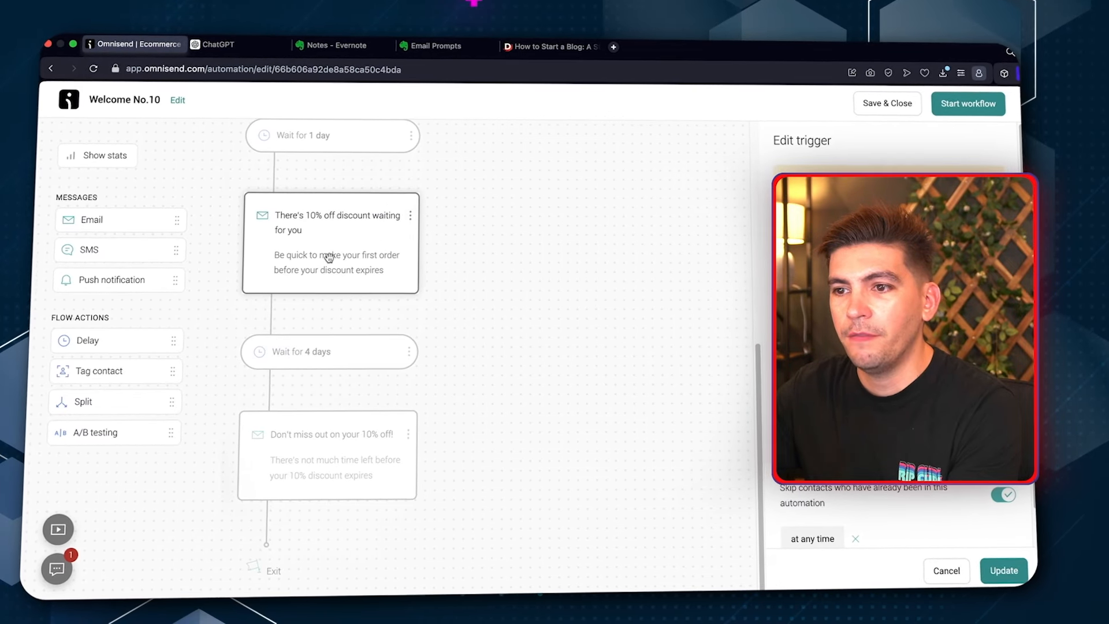
left_click(337, 440)
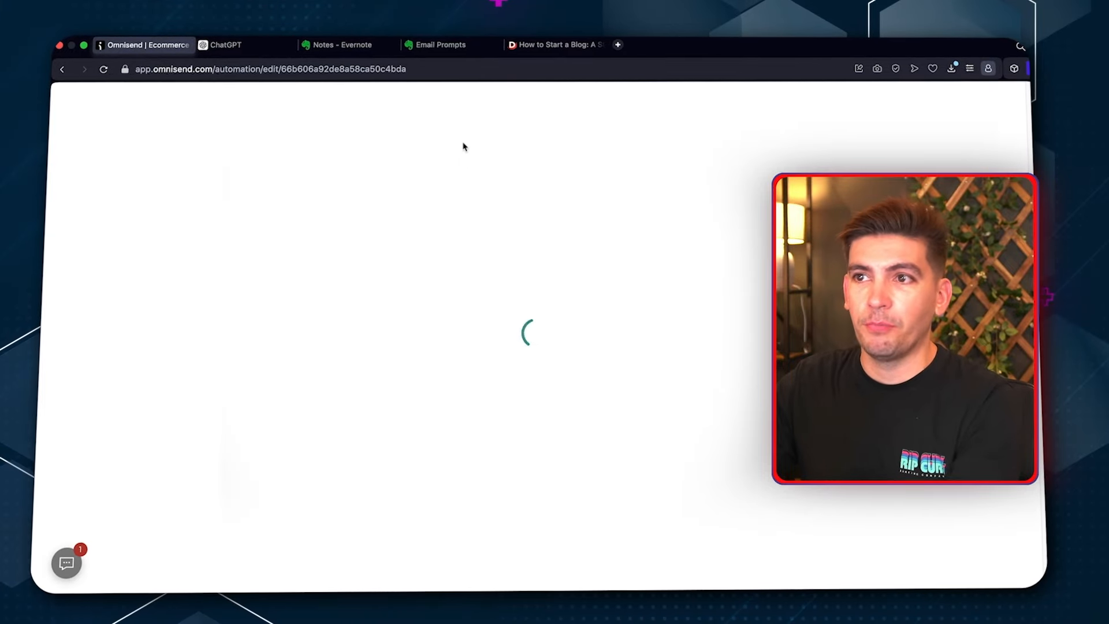
- Switch to the Email Prompts note in Evernote and copy the Subject Headlines prompt for 3 emoji-based email subject lines
left_click(446, 49)
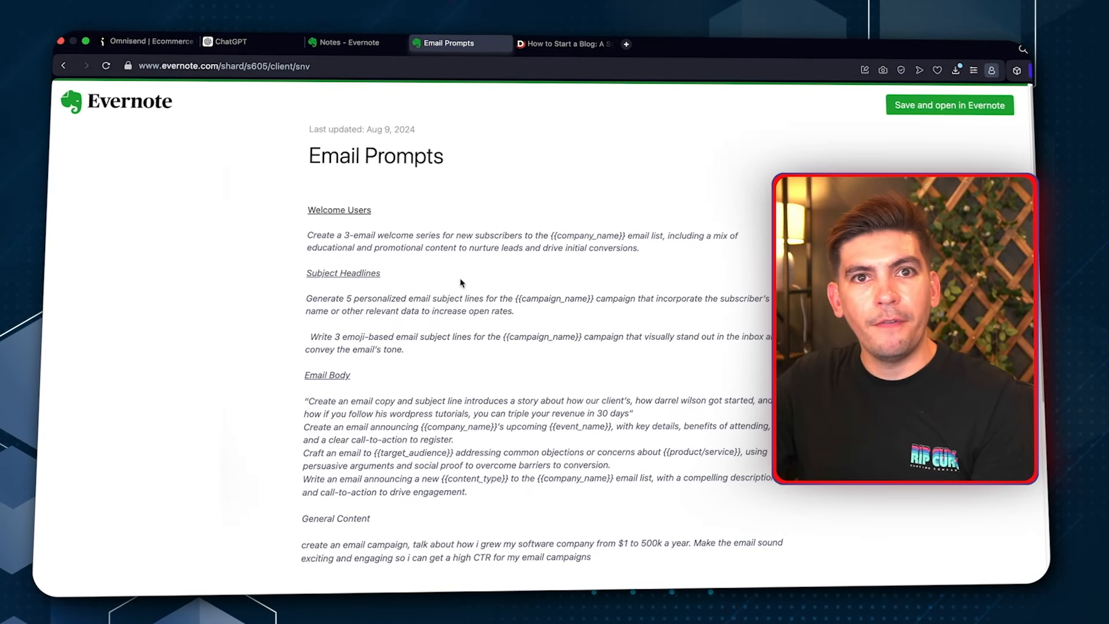
triple_click(382, 307)
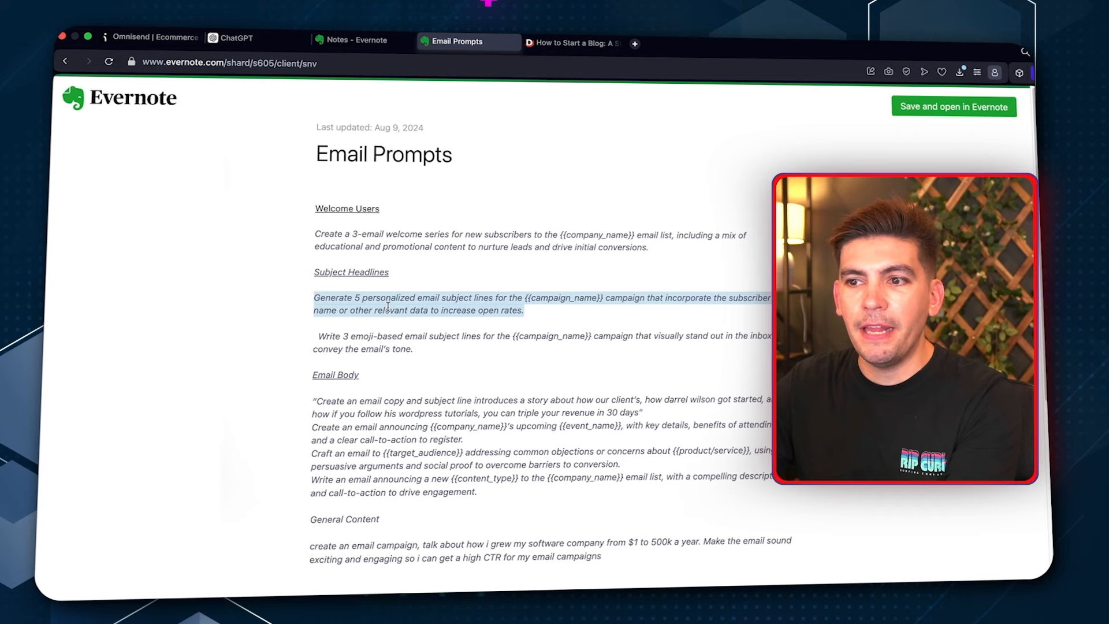
double_click(365, 339)
triple_click(369, 341)
right_click(368, 345)
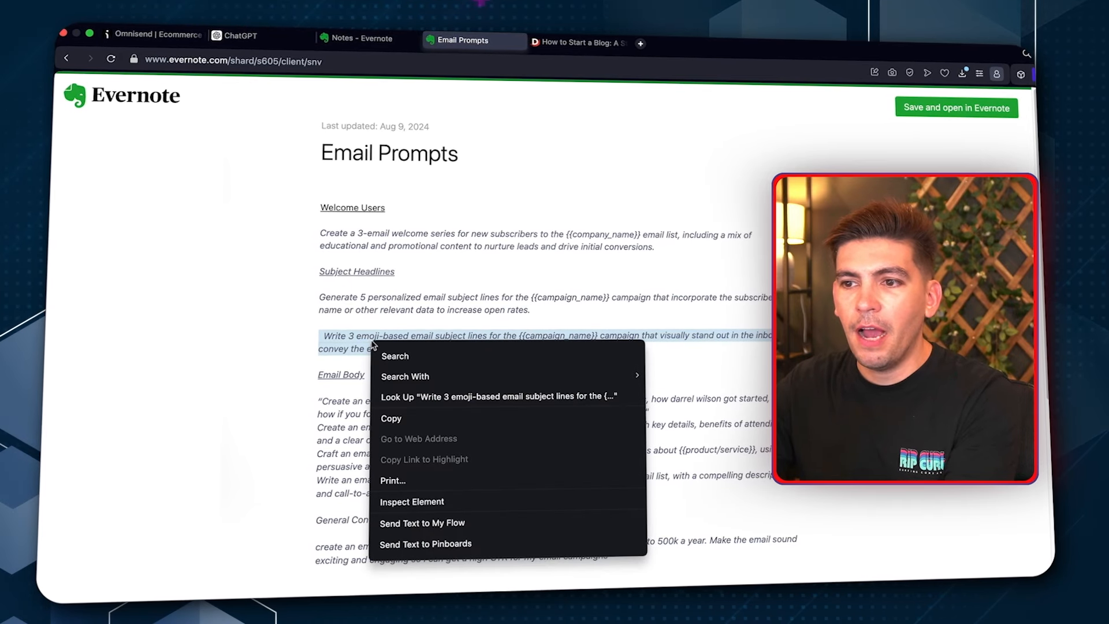
left_click(391, 416)
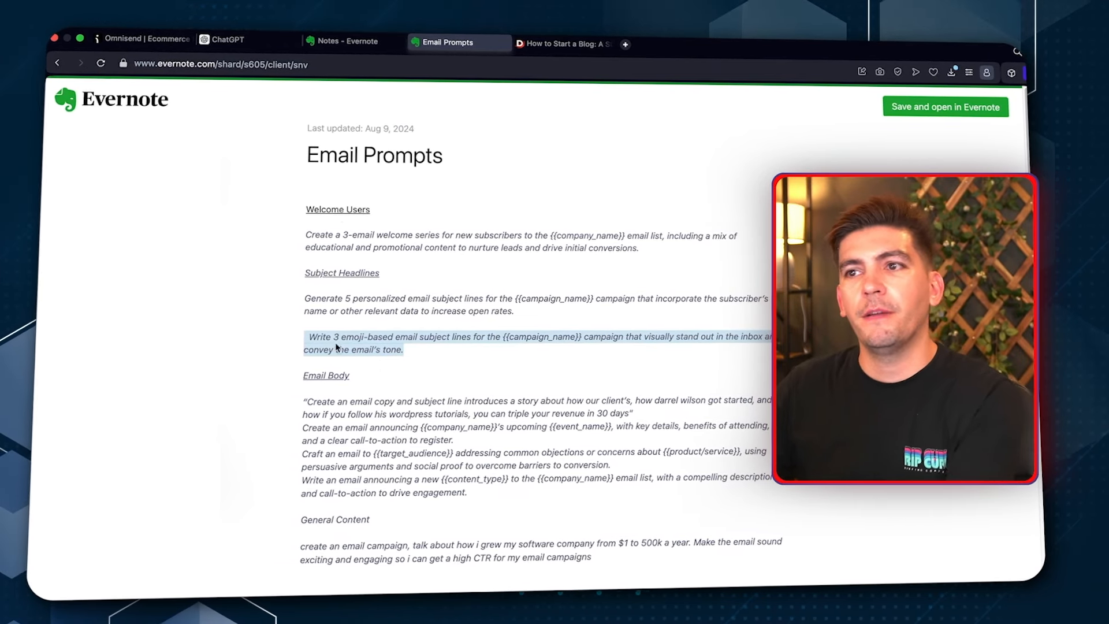
- Paste the emoji subject line prompt into ChatGPT, replace {{campaign_name}} with "Elementor Templates," and send it
left_click(238, 47)
right_click(425, 556)
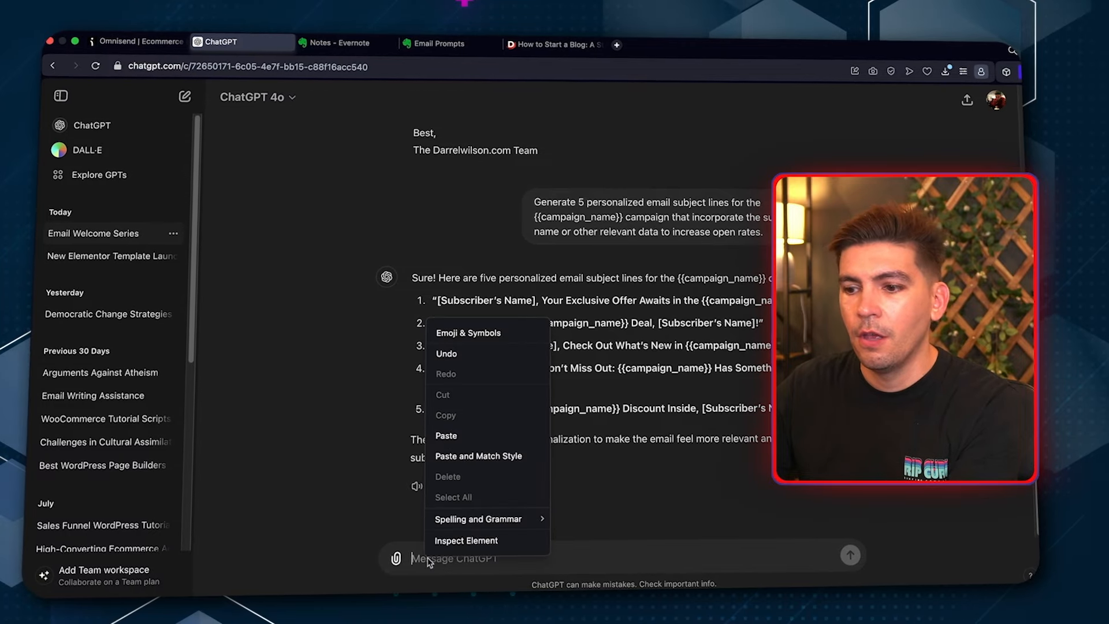
left_click(456, 436)
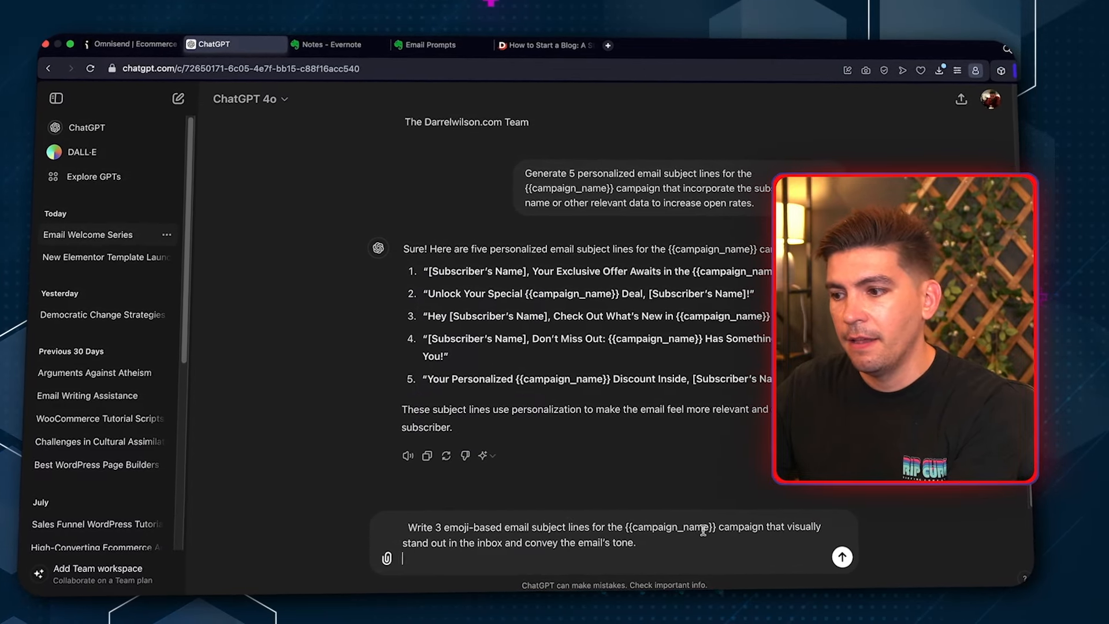
left_click_drag(712, 528, 620, 527)
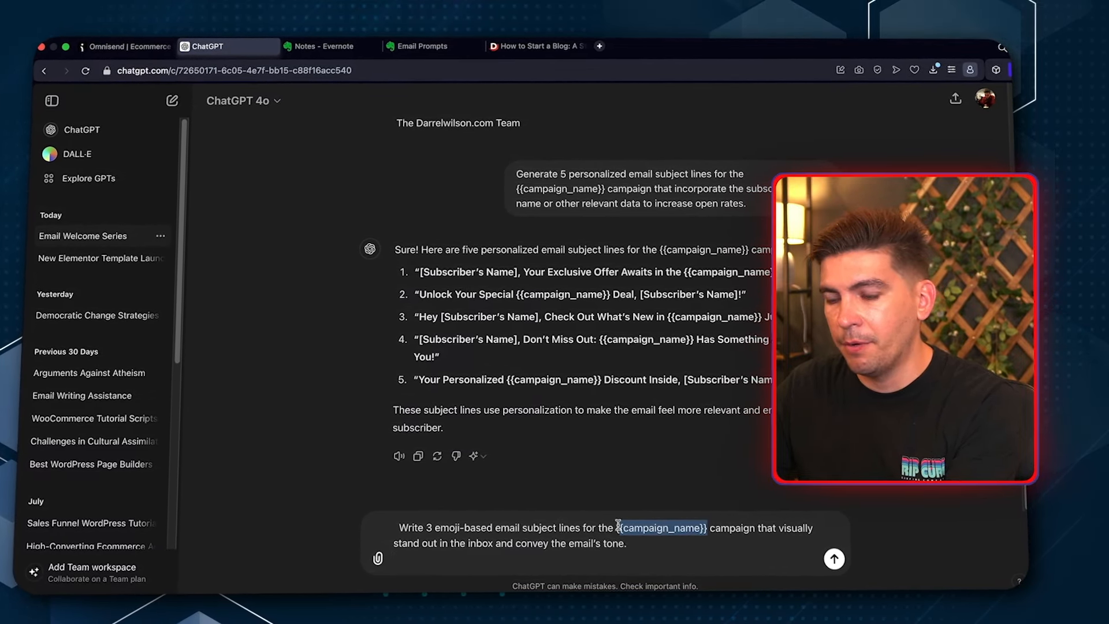
key("BackSpace")
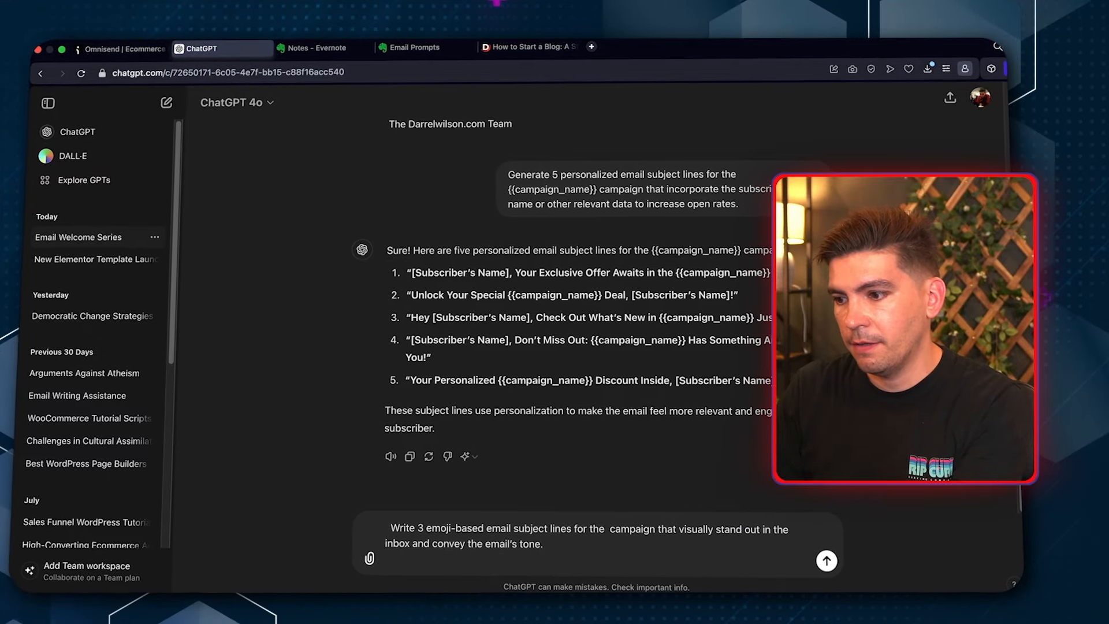
type("Elementor Templates,")
key("Return")
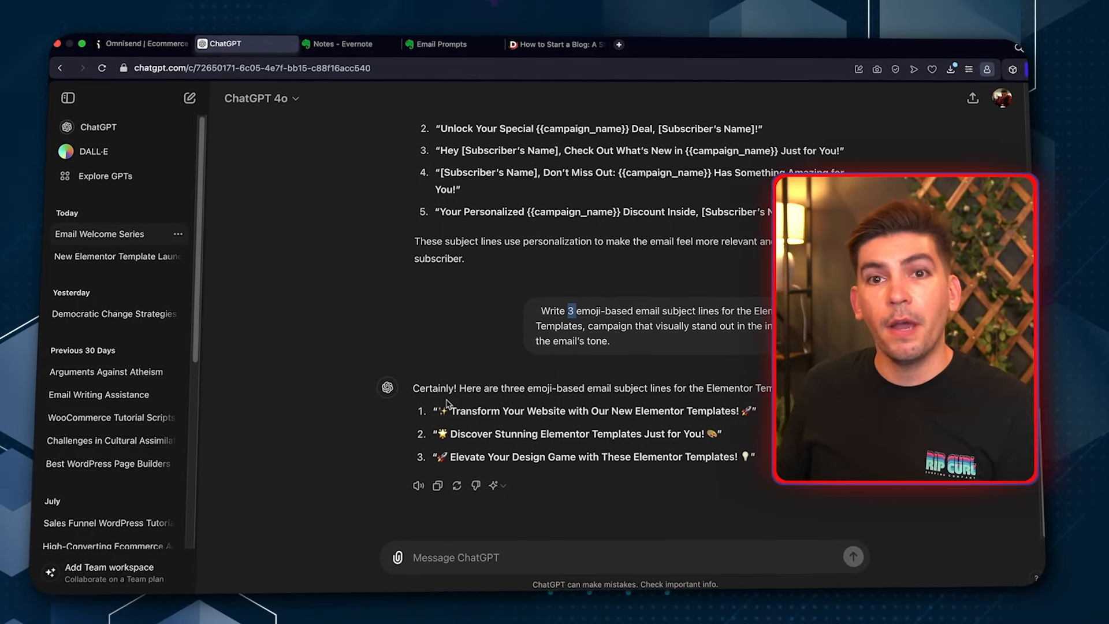
- Copy the "Generate 5 personalized email subject lines" prompt from the Email Prompts note in Evernote
left_click(451, 43)
triple_click(400, 301)
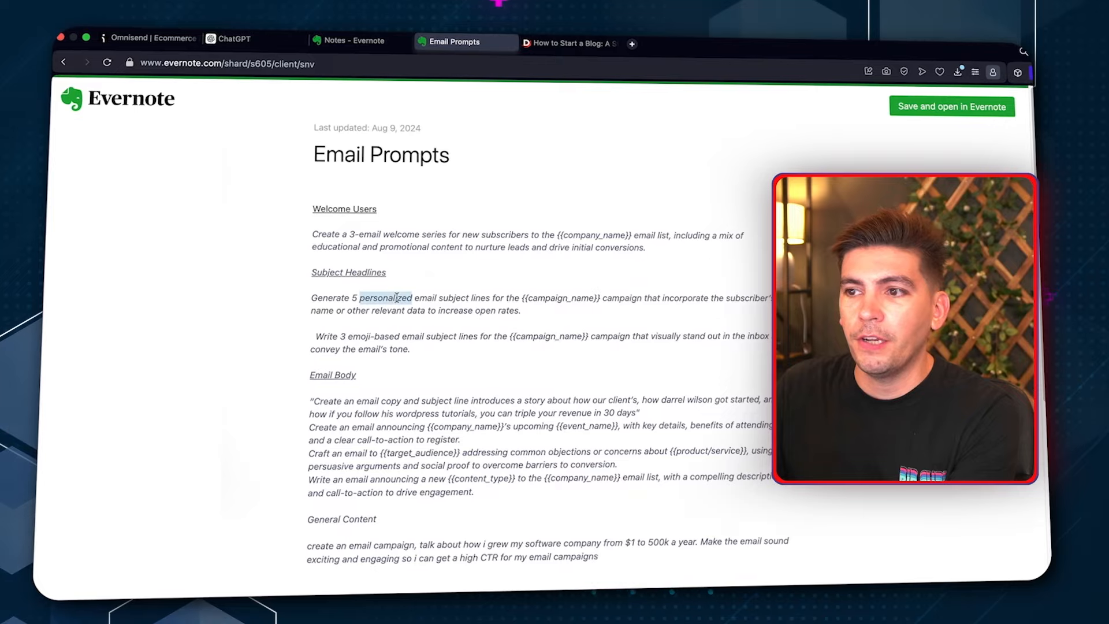
right_click(400, 300)
left_click(418, 374)
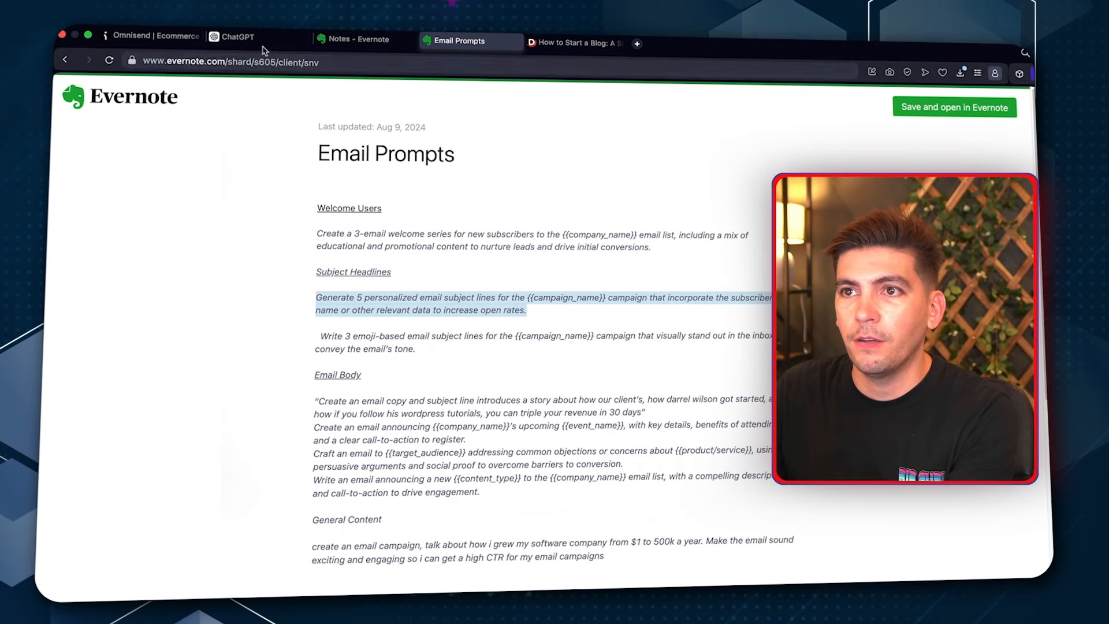
- Paste the personalized subject line prompt into ChatGPT, replace {{campaign_name}} with "Elementor Templates," and send it
left_click(264, 40)
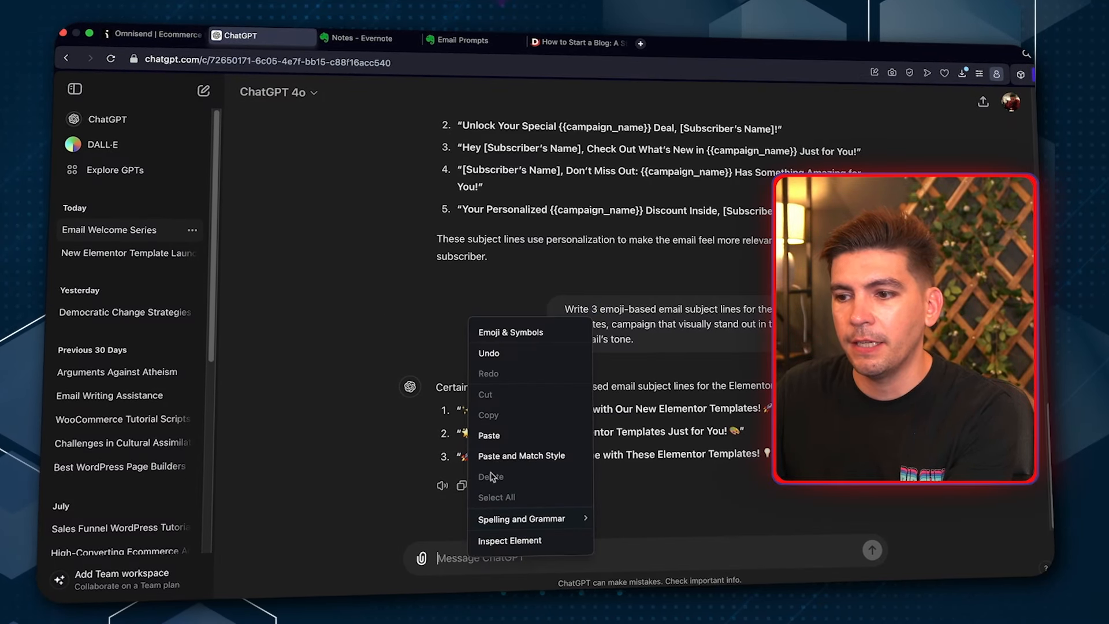
left_click(500, 448)
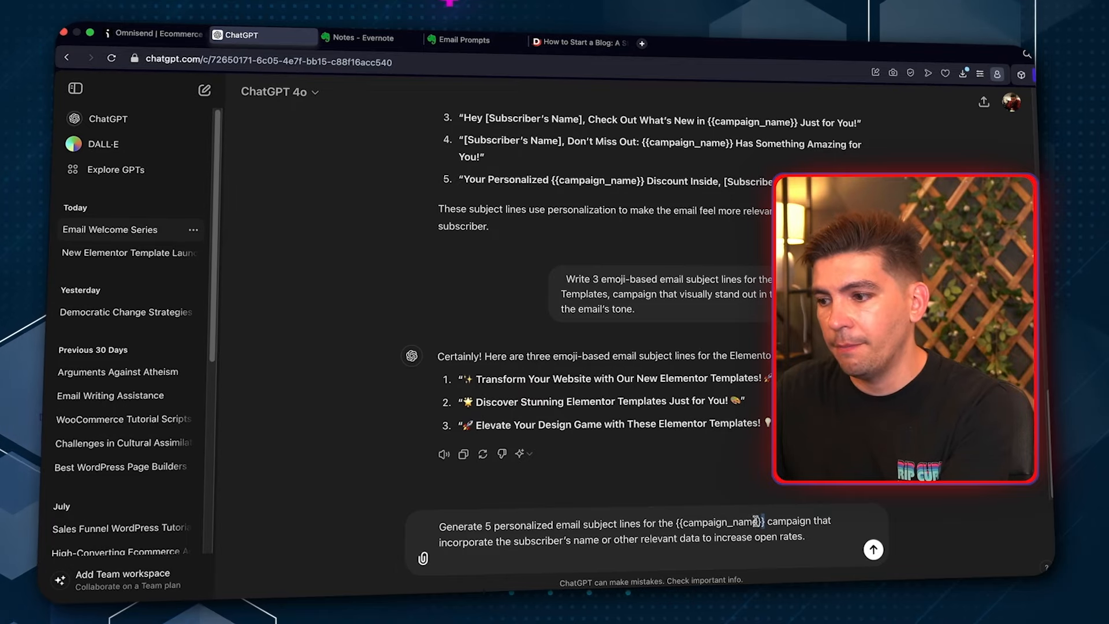
left_click_drag(690, 522, 676, 523)
type("Elemen")
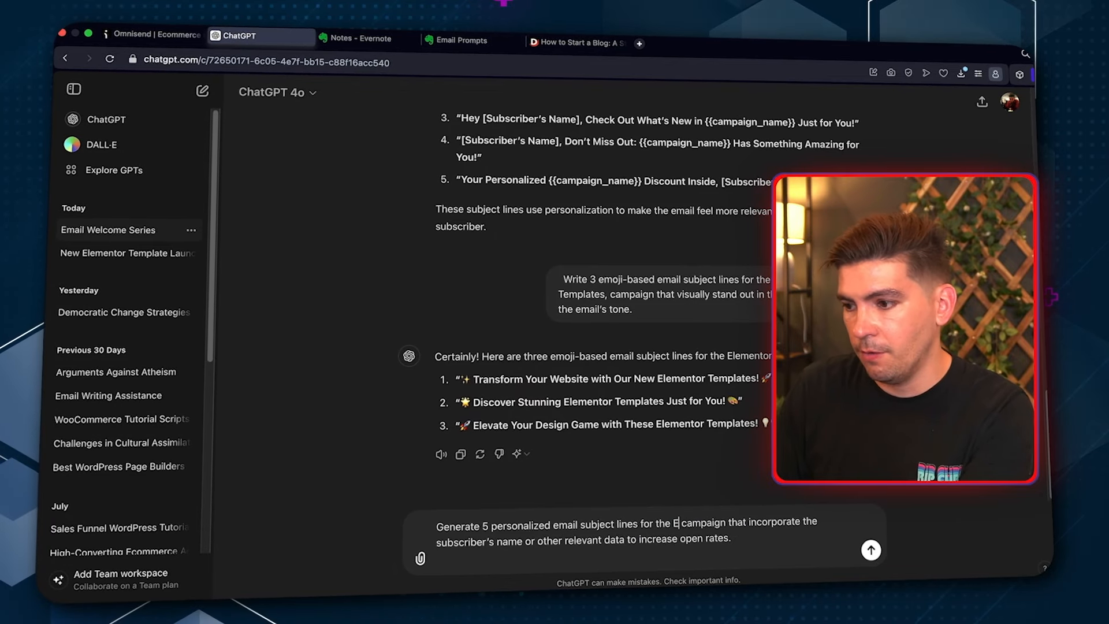
type("tor Templates,")
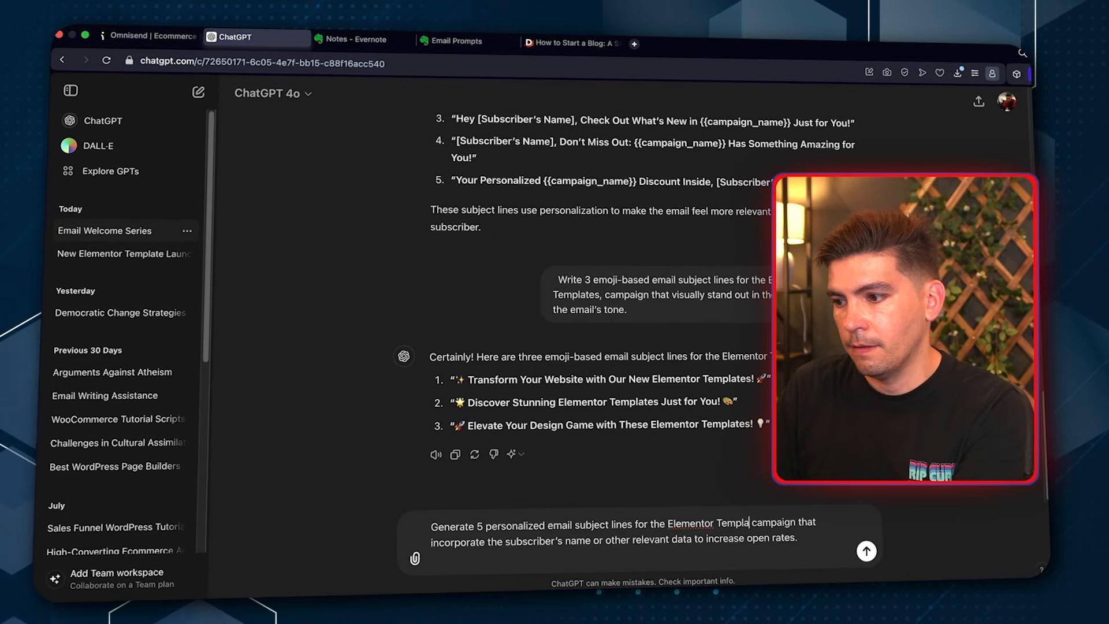
key("Return")
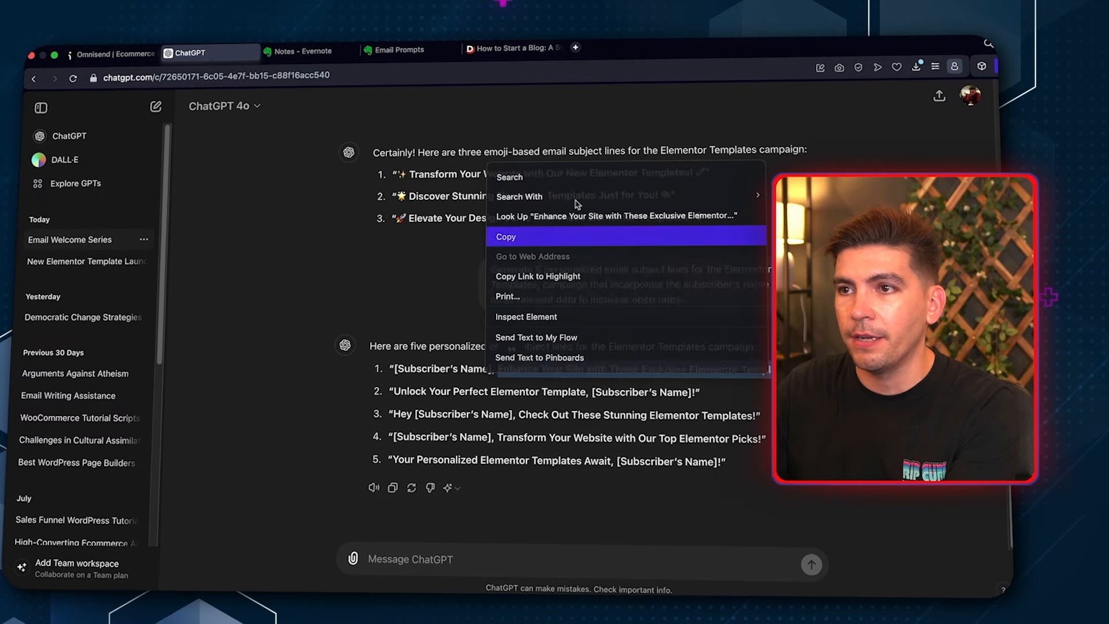
- Return to the Omnisend workflow and open the settings of the first email, "Welcome to [[account.name]]", to view its subject line
left_click(115, 55)
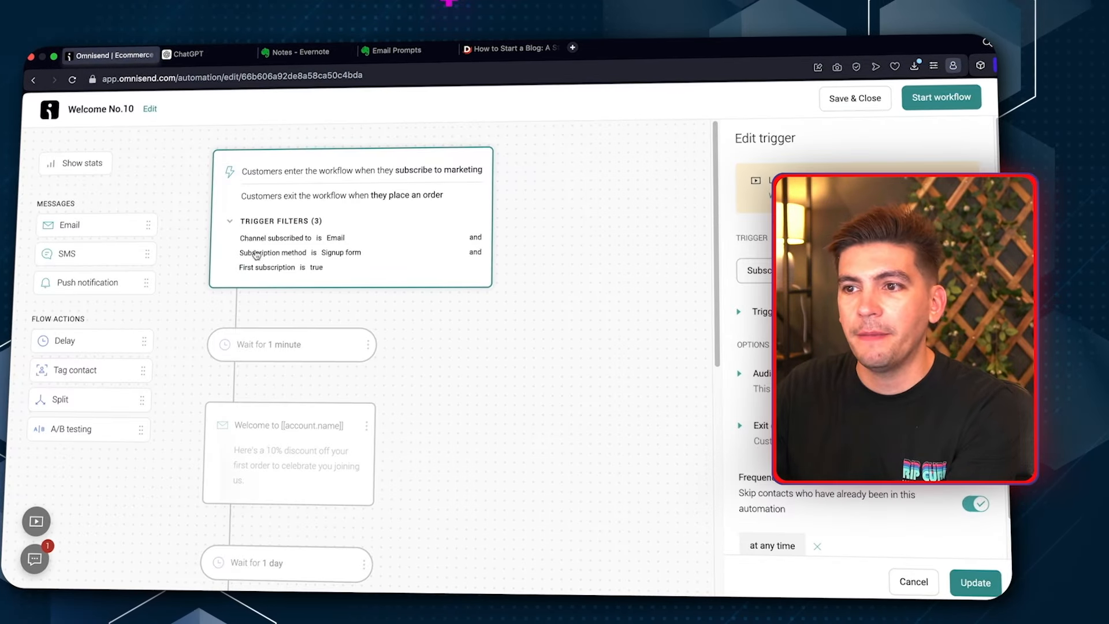
scroll(435, 380, "down", 5)
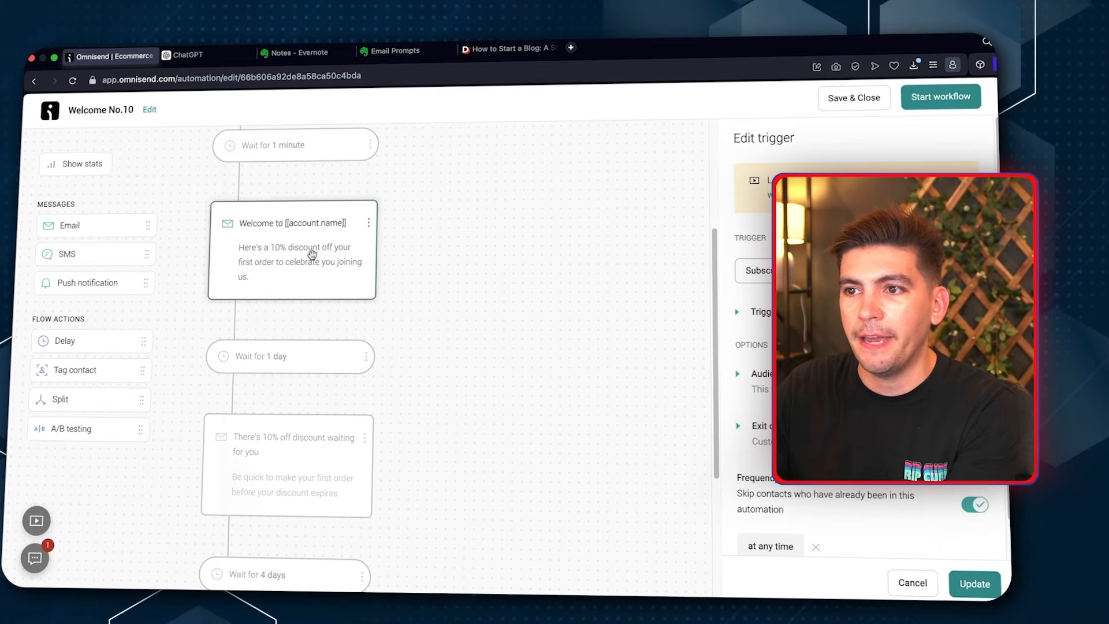
left_click(312, 254)
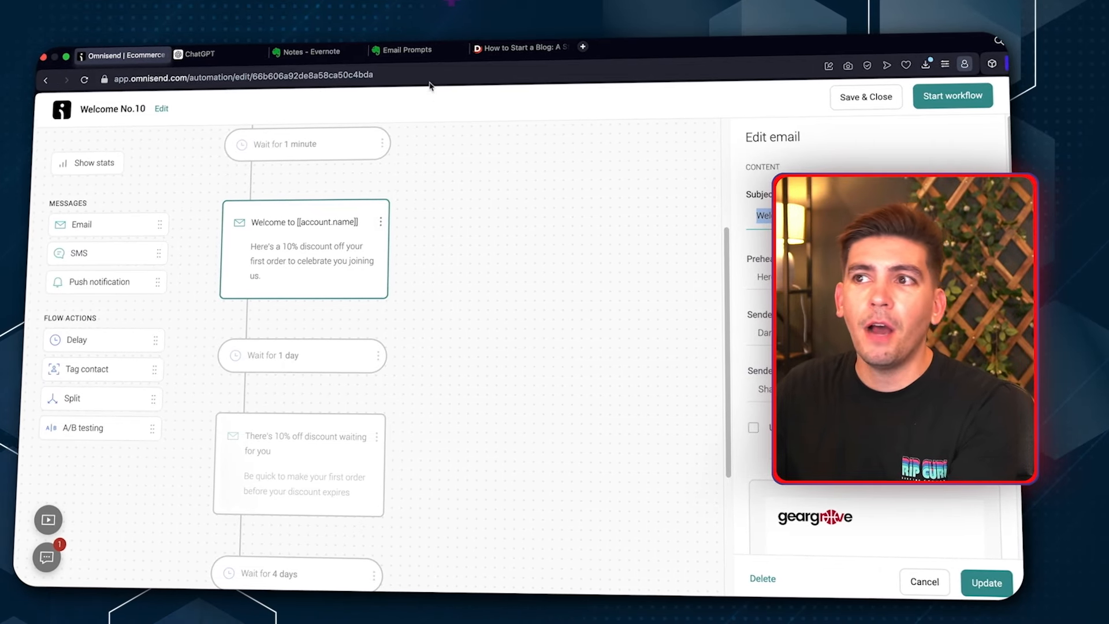
- Copy the first Email Body prompt, about tripling revenue in 30 days, from the Email Prompts note in Evernote
left_click(411, 50)
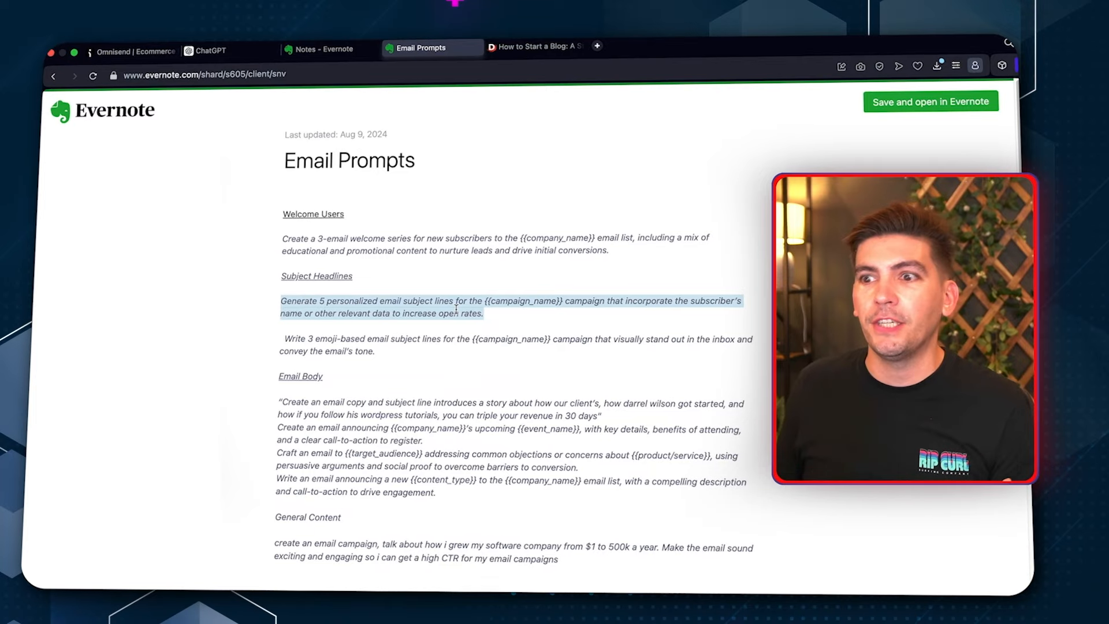
scroll(457, 309, "down", 2)
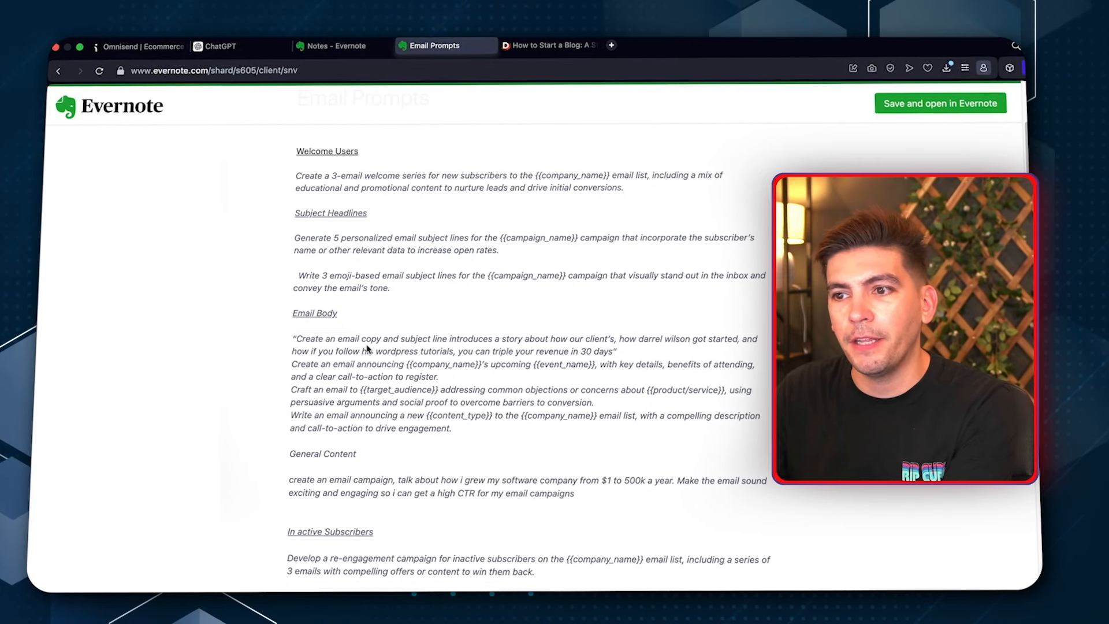
triple_click(364, 349)
right_click(369, 348)
left_click(384, 421)
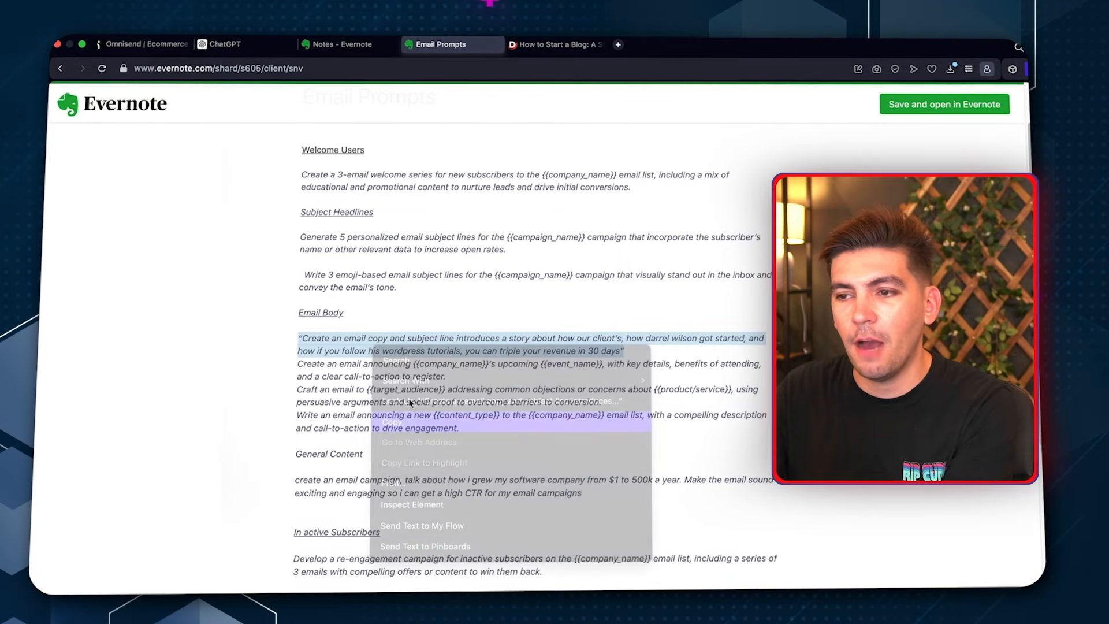
- Submit the copied Email Body prompt to ChatGPT and review the generated subject line and email copy
left_click(225, 44)
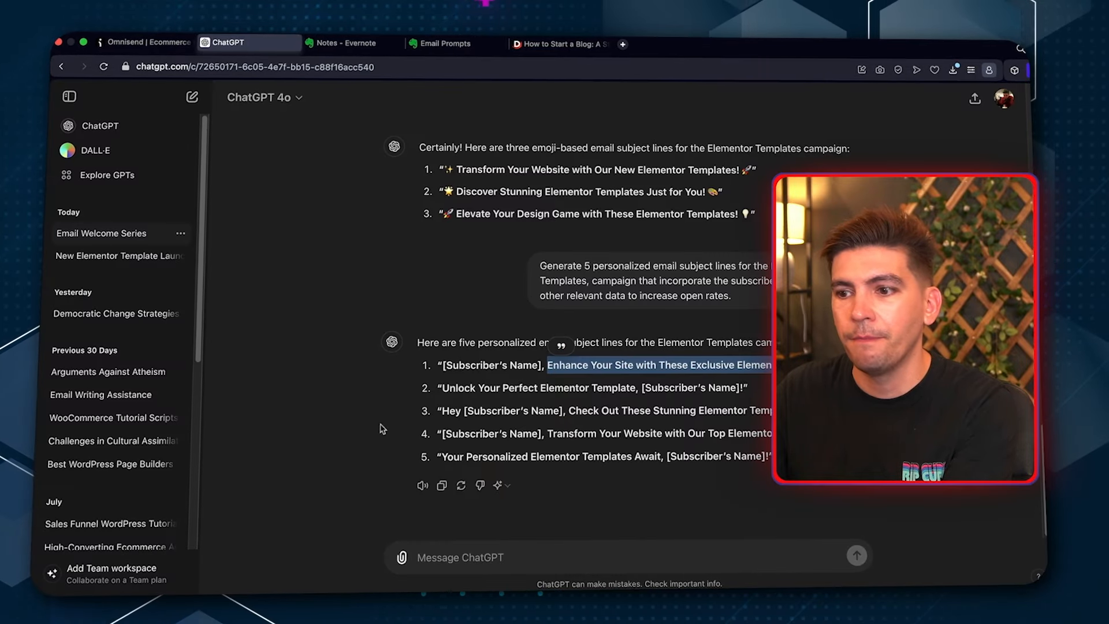
right_click(434, 555)
left_click(457, 434)
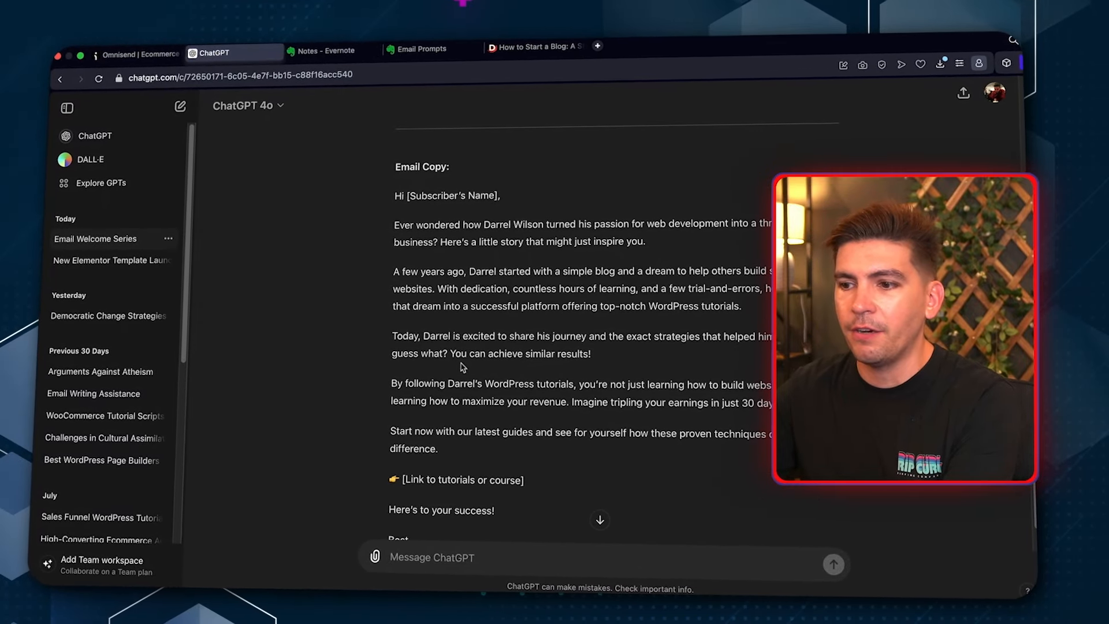
scroll(457, 392, "up", 2)
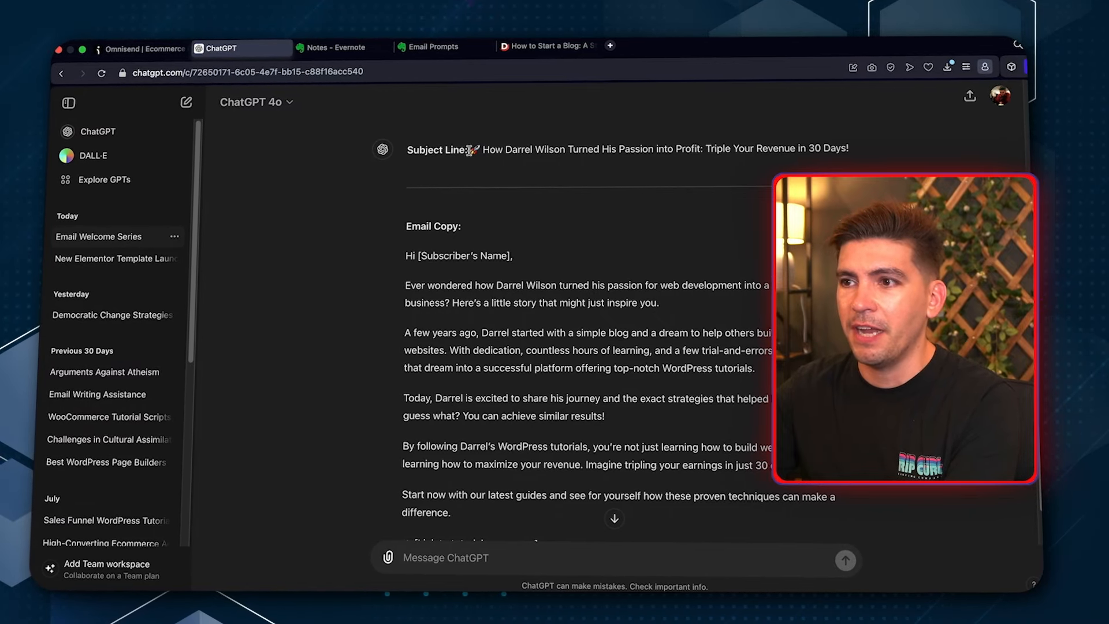
- Select the generated subject line in ChatGPT, return to Omnisend's dashboard, and start a new email campaign
right_click(848, 155)
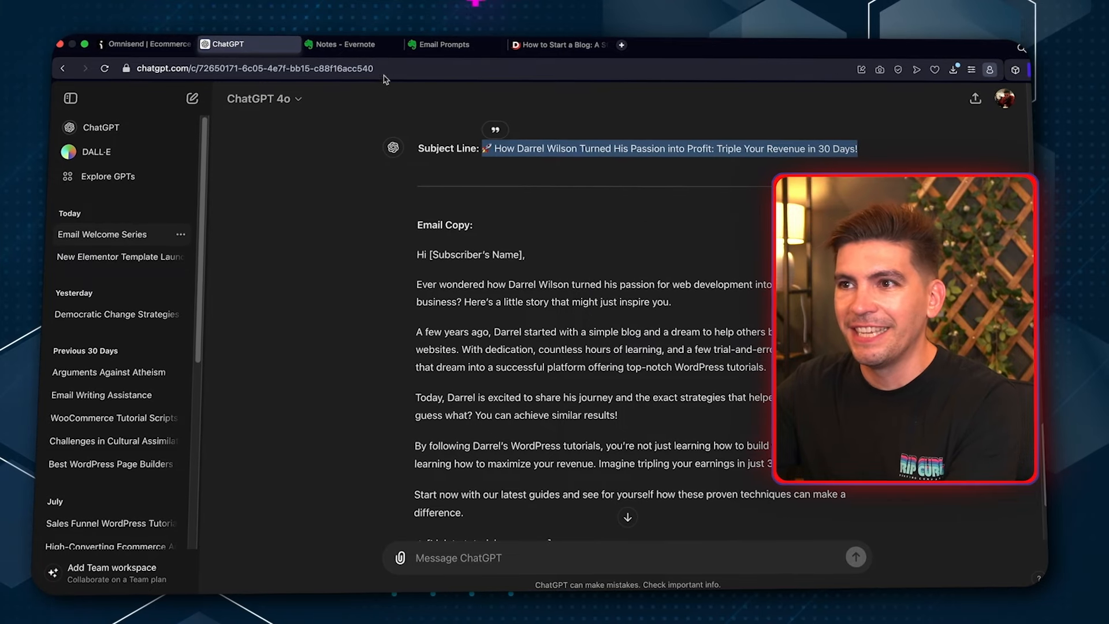
left_click(425, 46)
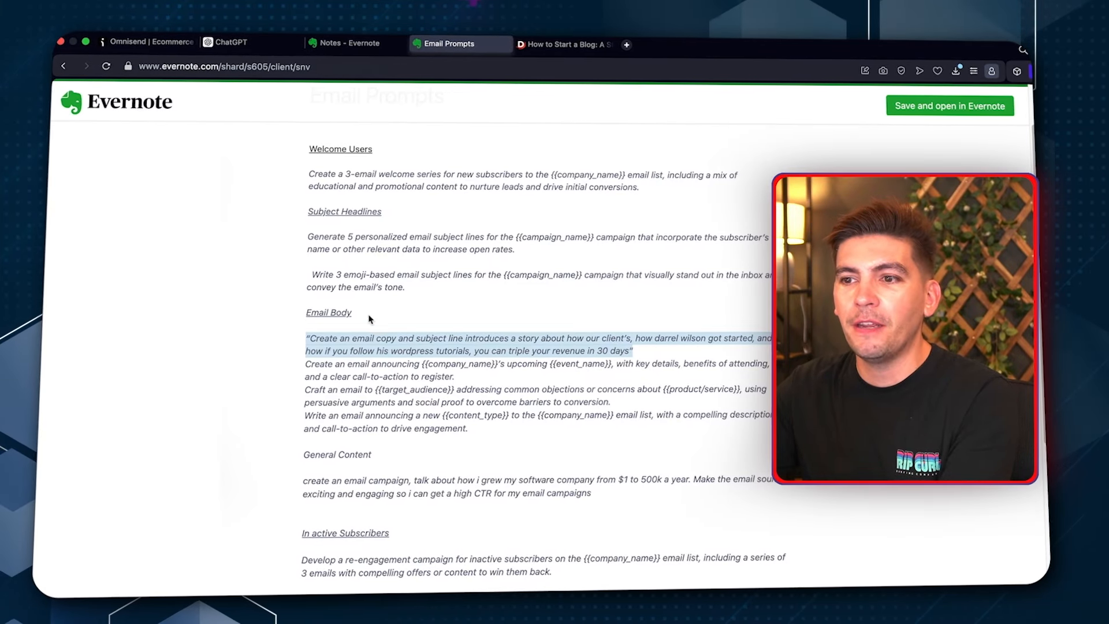
left_click(166, 42)
scroll(629, 235, "up", 4)
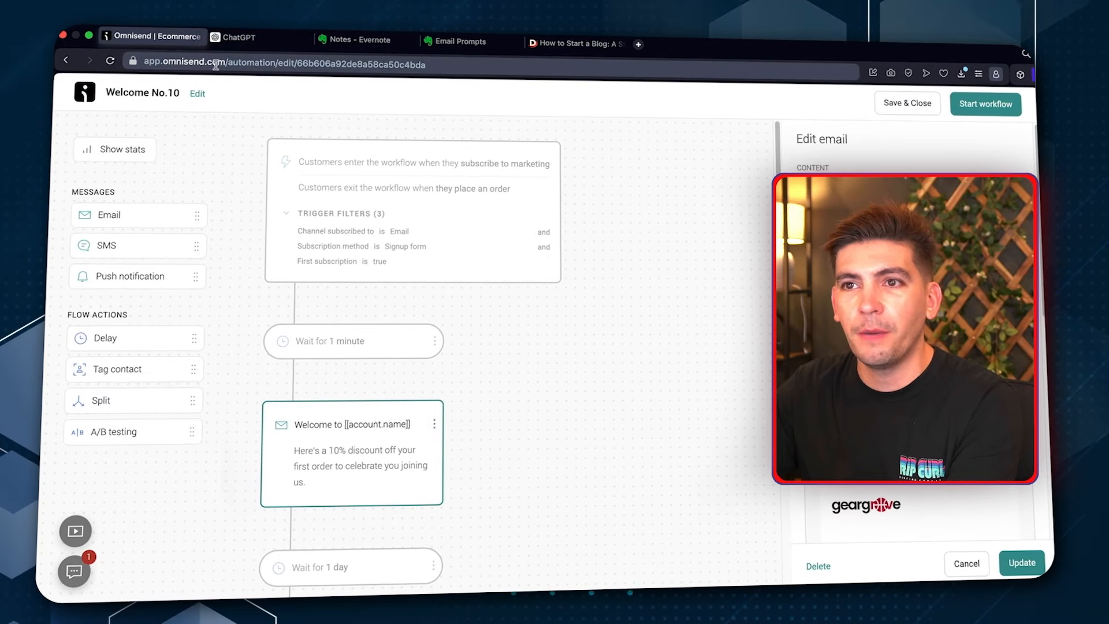
key("BackSpace")
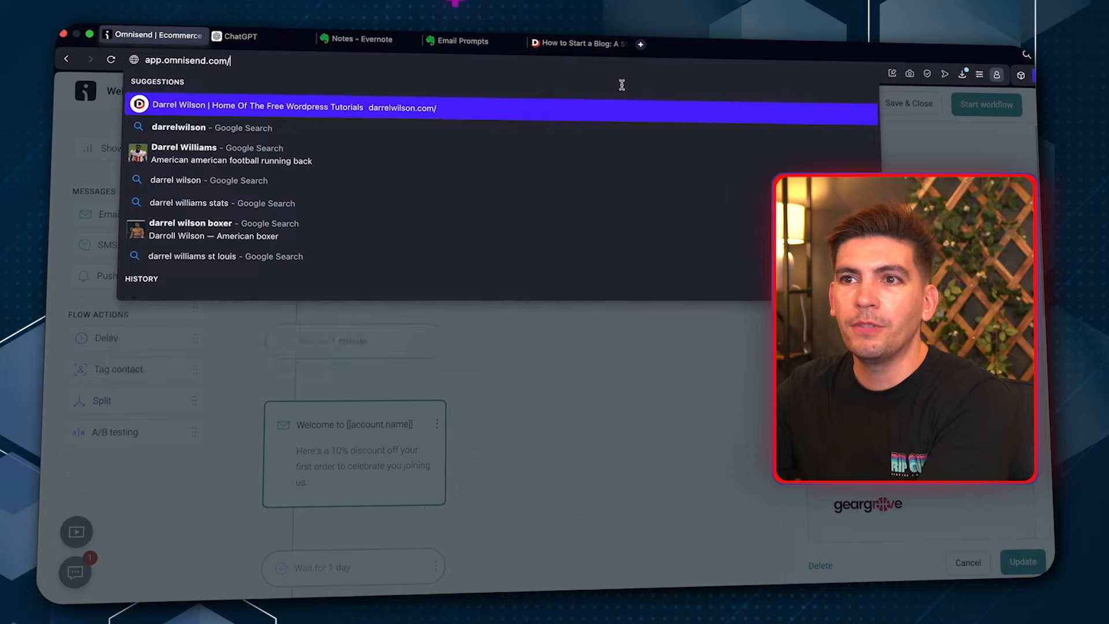
key("Return")
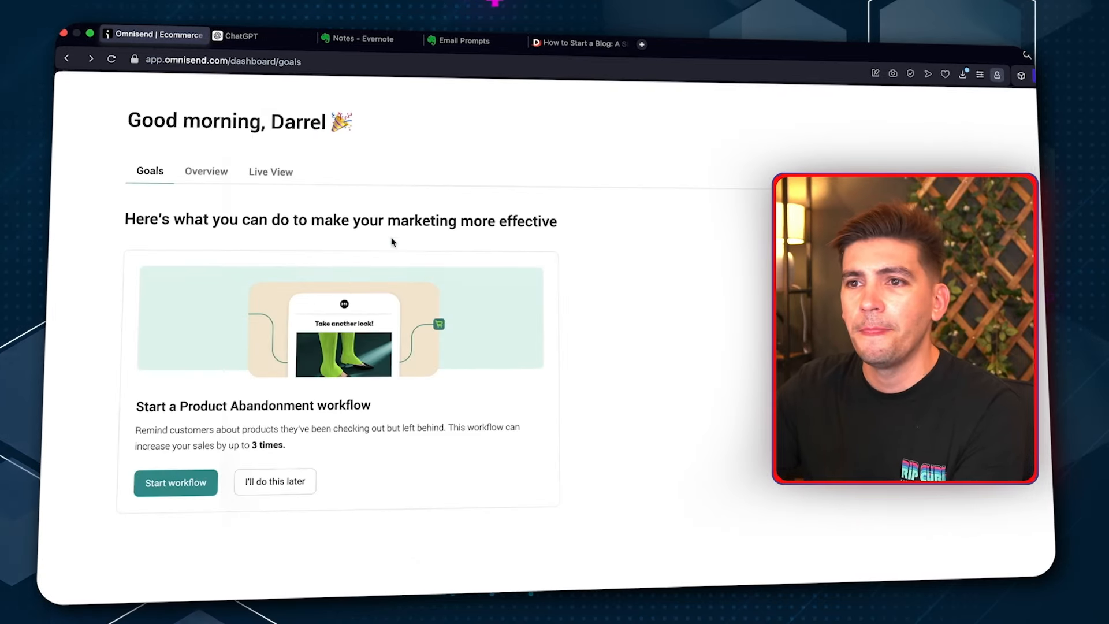
left_click(217, 96)
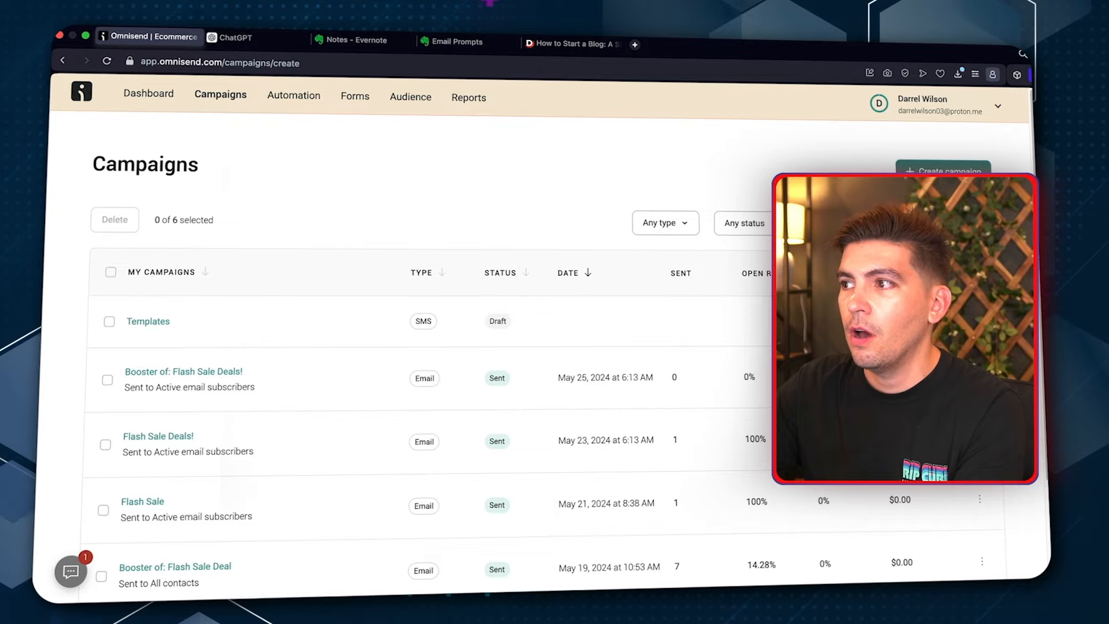
left_click(296, 380)
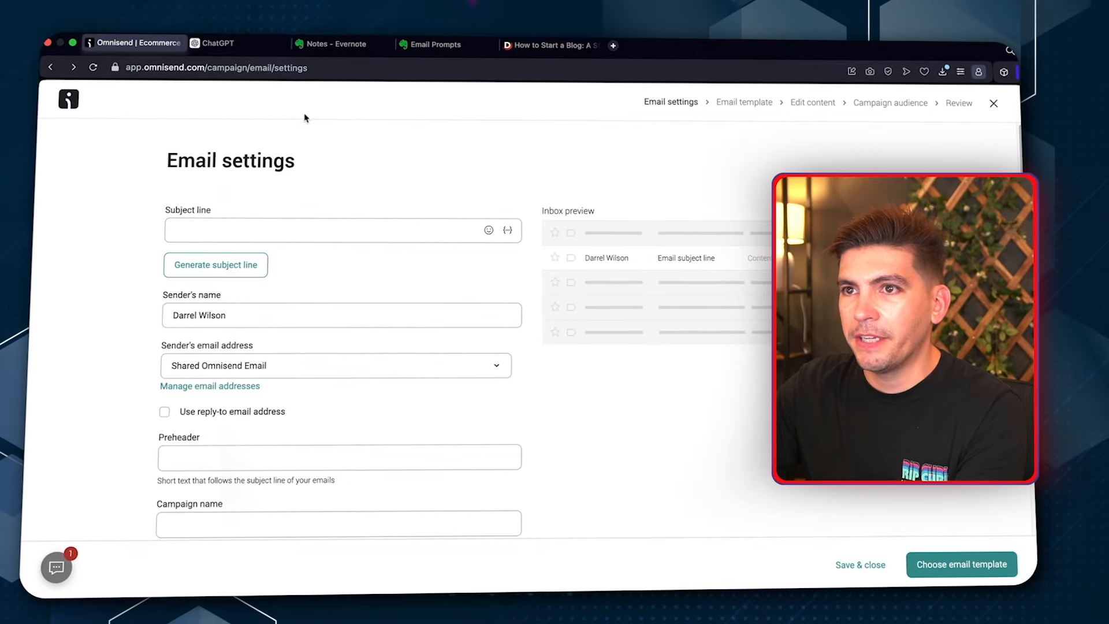
- Copy the generated "Triple Your Revenue in 30 Days!" subject line from ChatGPT into the subject line of the Omnisend email campaign
left_click(233, 50)
right_click(537, 151)
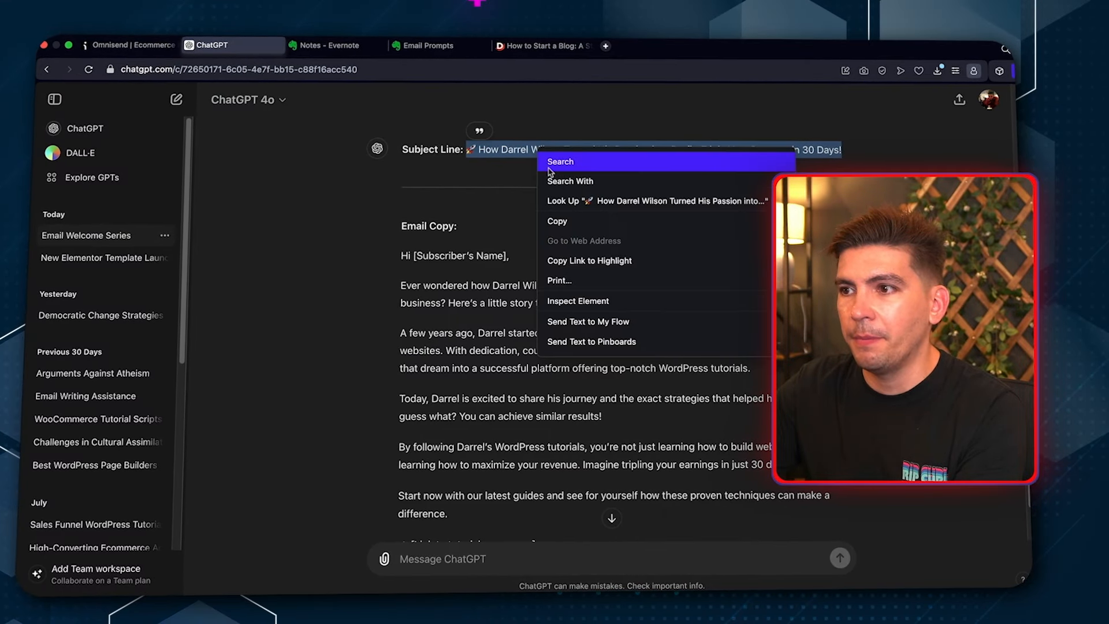
left_click(555, 221)
left_click(127, 45)
left_click(223, 231)
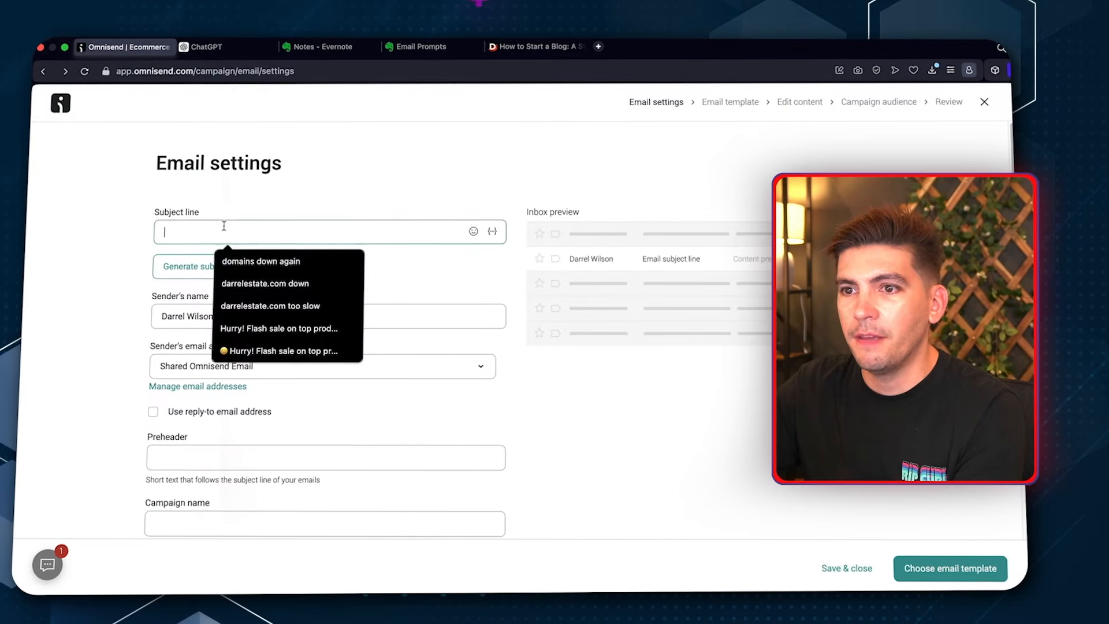
right_click(223, 231)
left_click(238, 343)
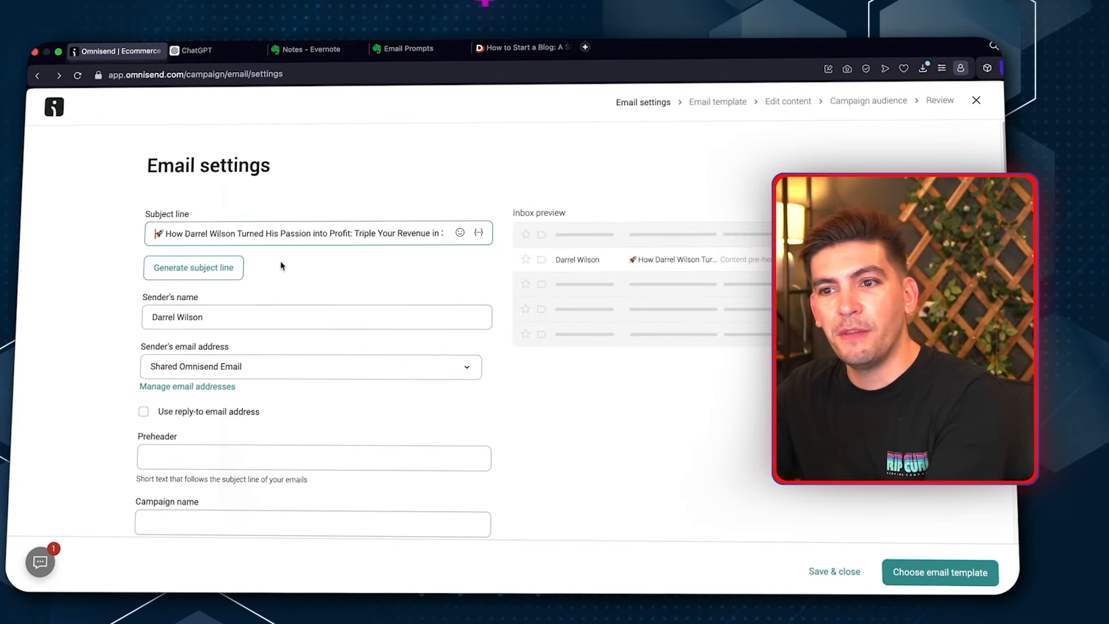
- Set the campaign's preheader to "Triple Your Revenue in 30 days with this trick"
scroll(278, 263, "down", 2)
scroll(274, 261, "down", 3)
scroll(275, 264, "up", 4)
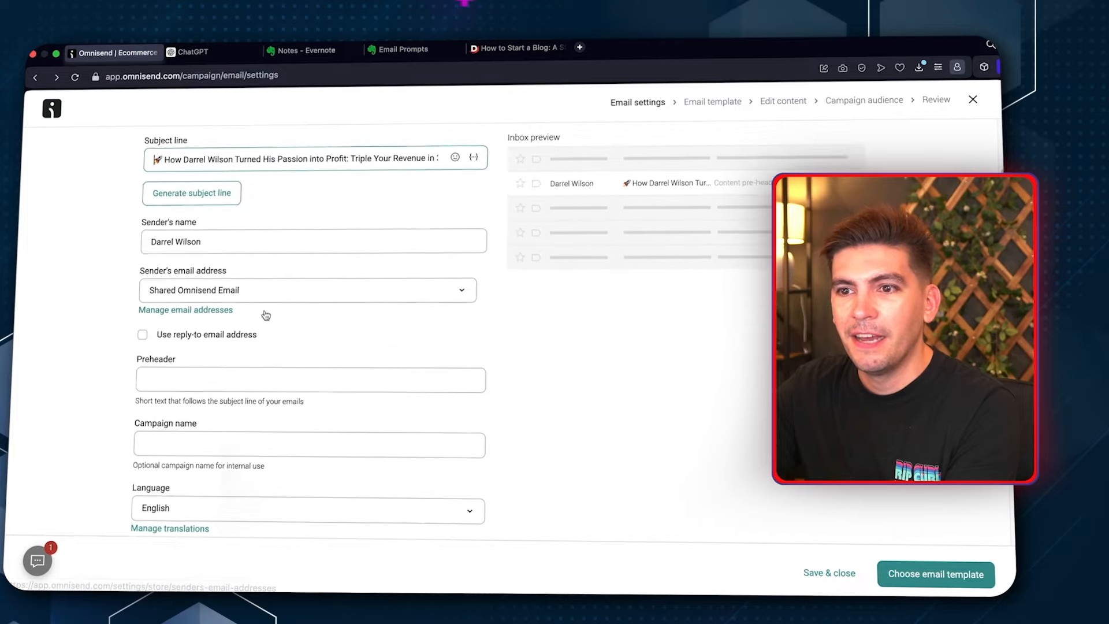
left_click(216, 407)
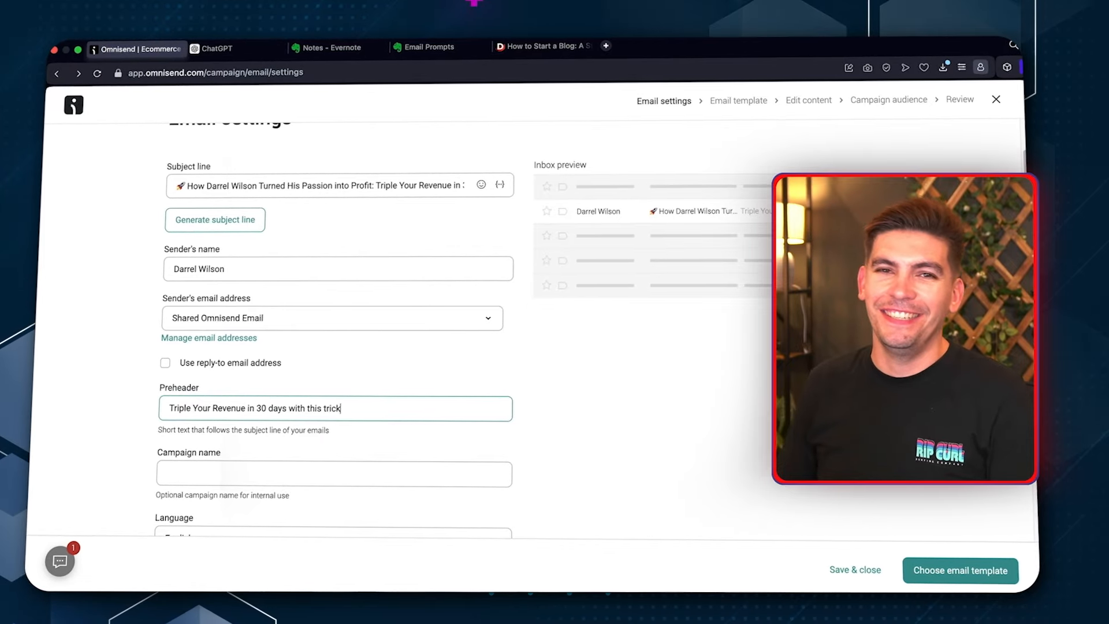
- Name the campaign with the sender's full name followed by "Email" and continue to the email template selection
scroll(278, 428, "down", 2)
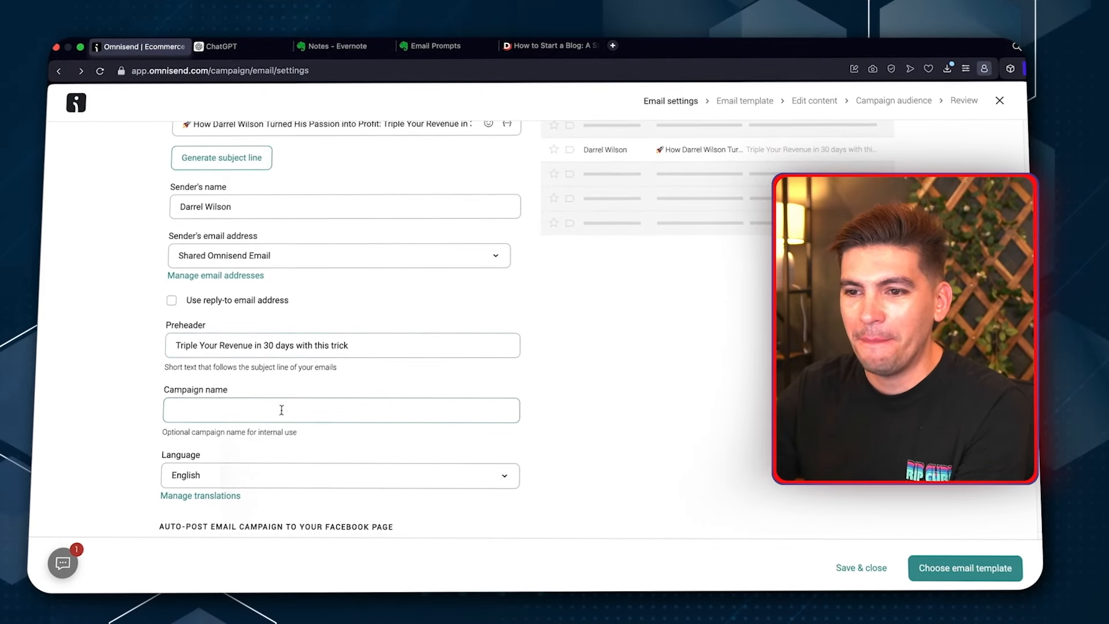
left_click(287, 406)
type("Darrel Wilson")
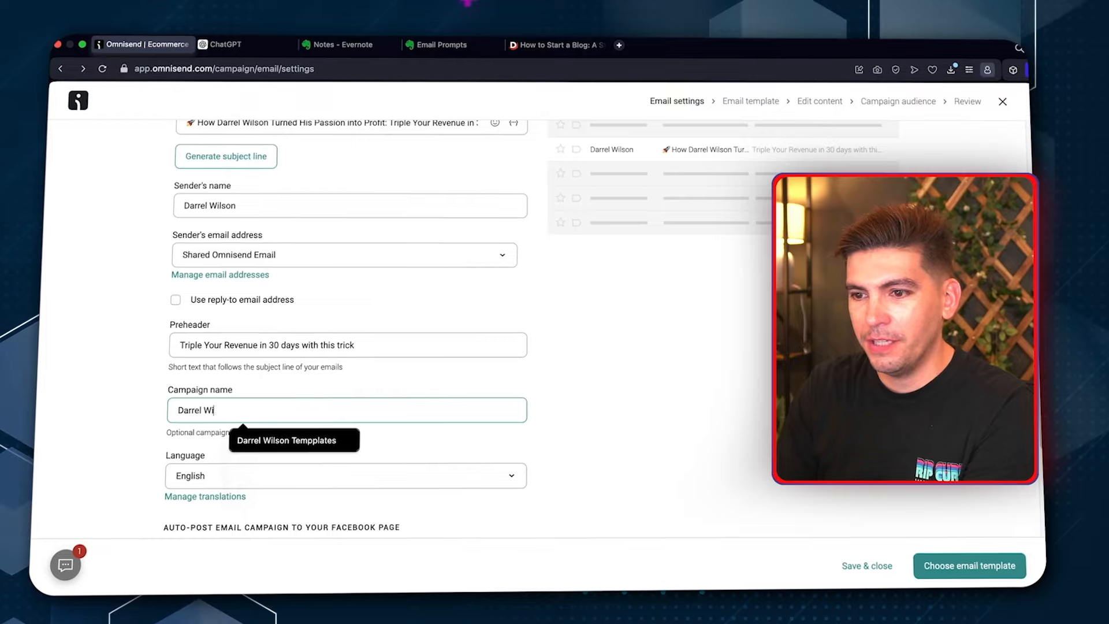
type(" Emai")
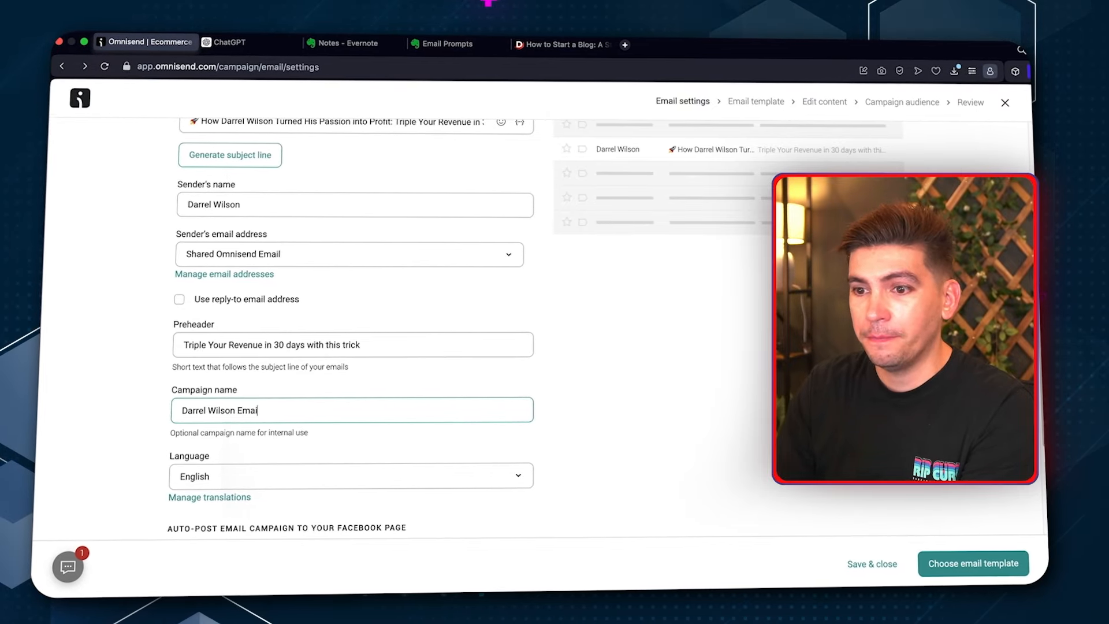
type("l")
key("Tab")
scroll(346, 387, "down", 3)
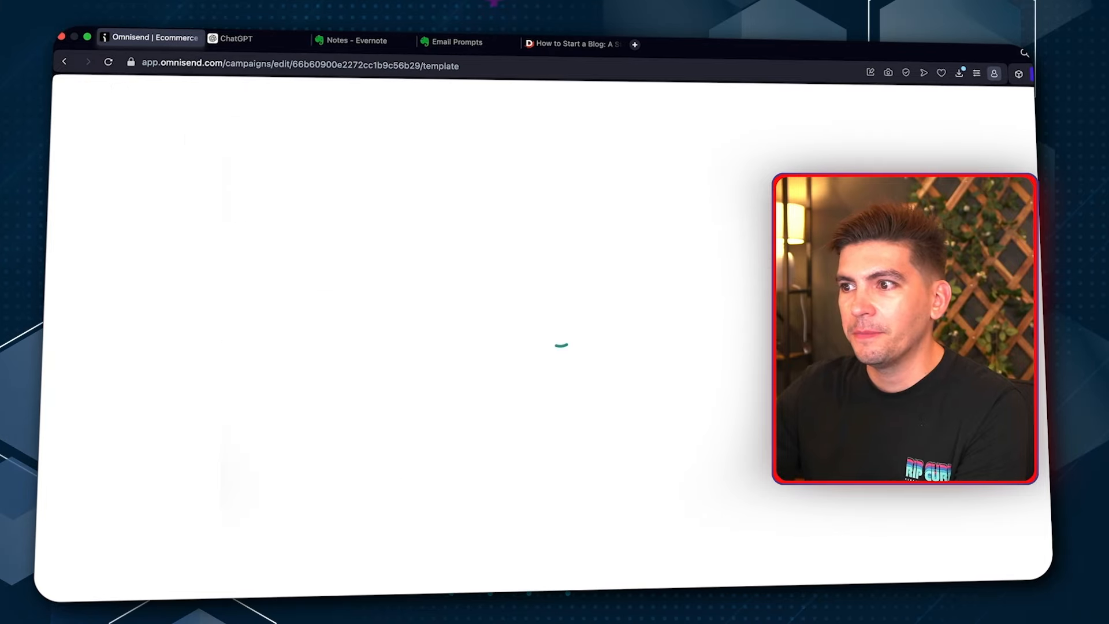
- Choose an email template and fill it with a "How Did … Get Started?" heading and the email copy from ChatGPT
left_click(264, 261)
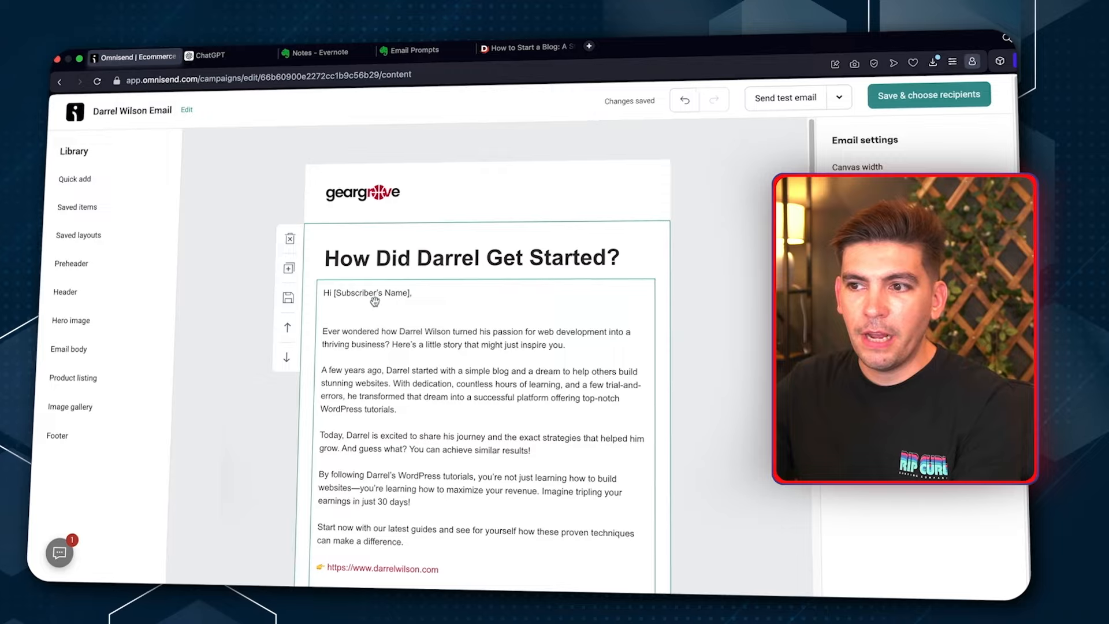
scroll(393, 293, "down", 2)
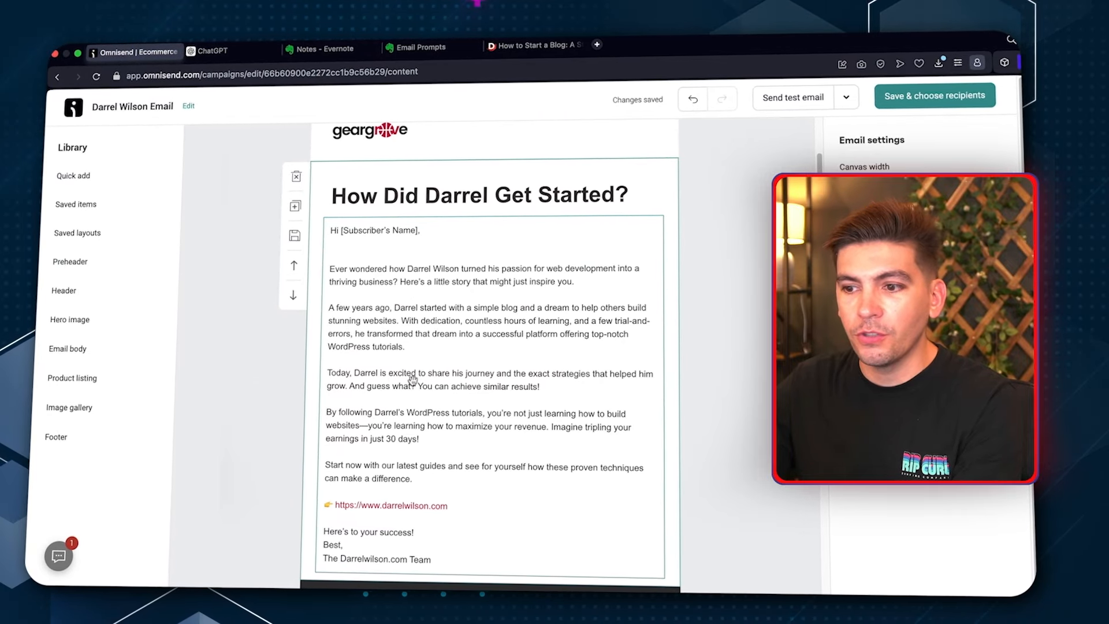
scroll(421, 403, "up", 2)
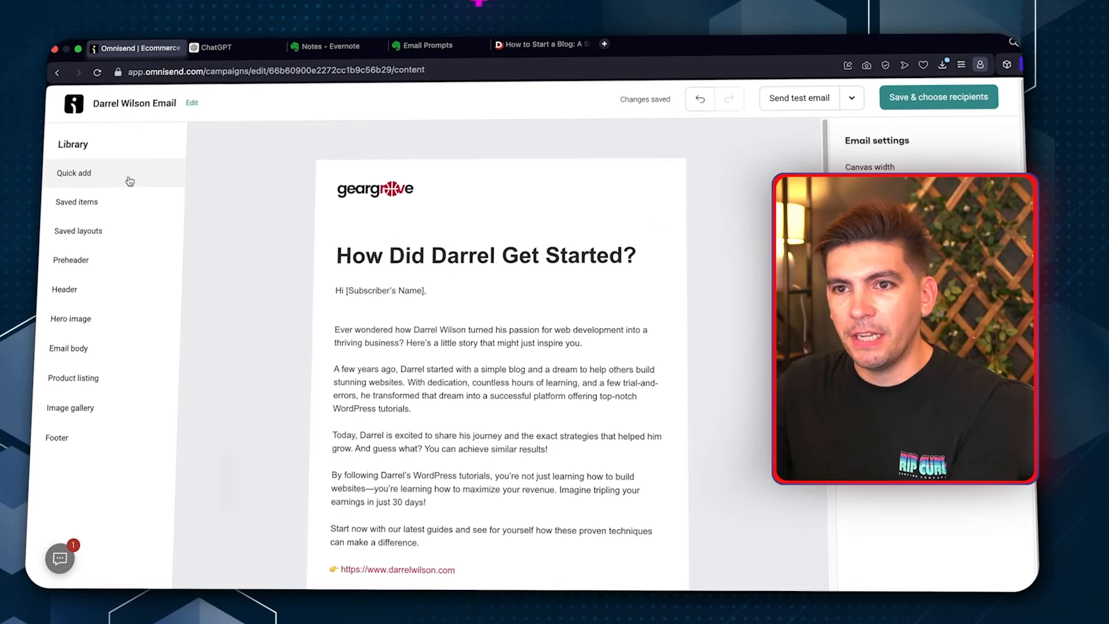
- Insert an image of cheering people with confetti between the email's heading and its greeting text
left_click(127, 179)
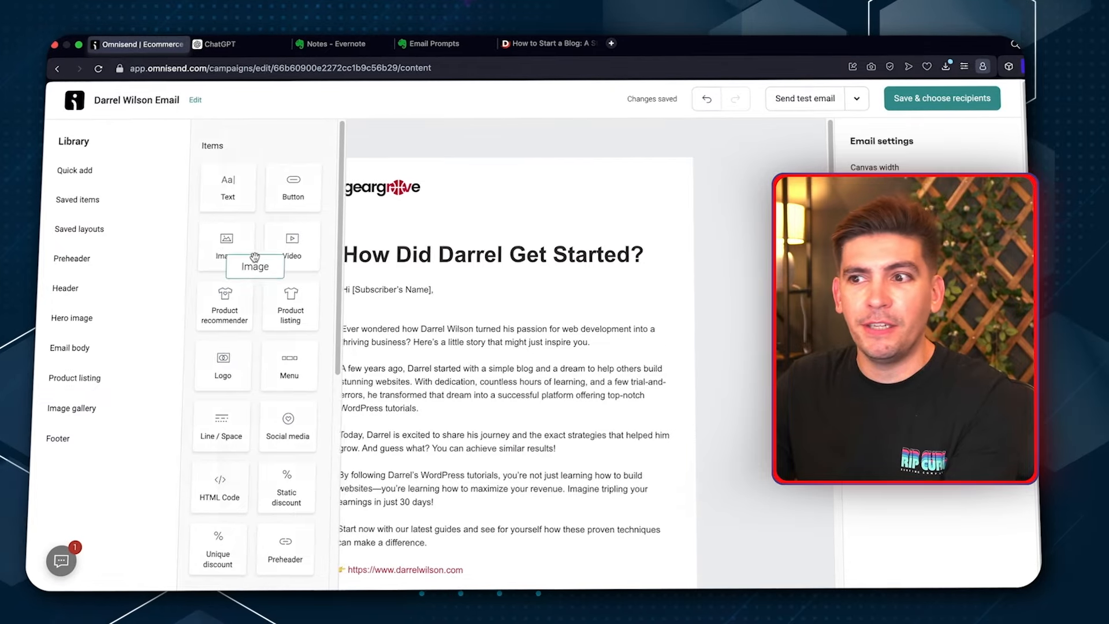
left_click_drag(255, 257, 413, 277)
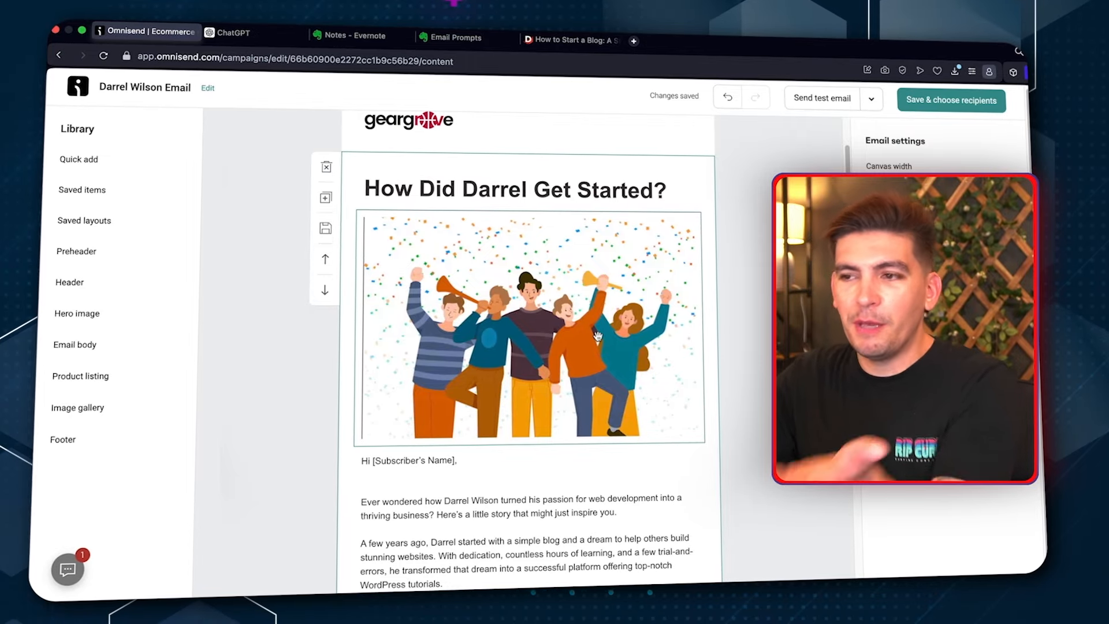
scroll(577, 335, "down", 3)
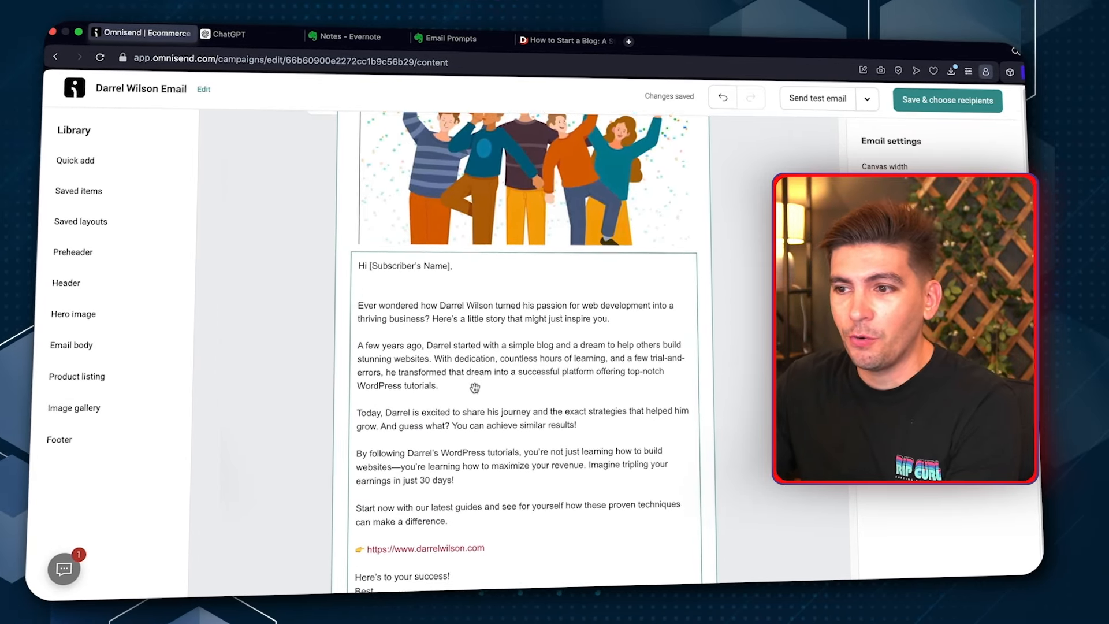
scroll(477, 391, "up", 3)
scroll(477, 391, "up", 3)
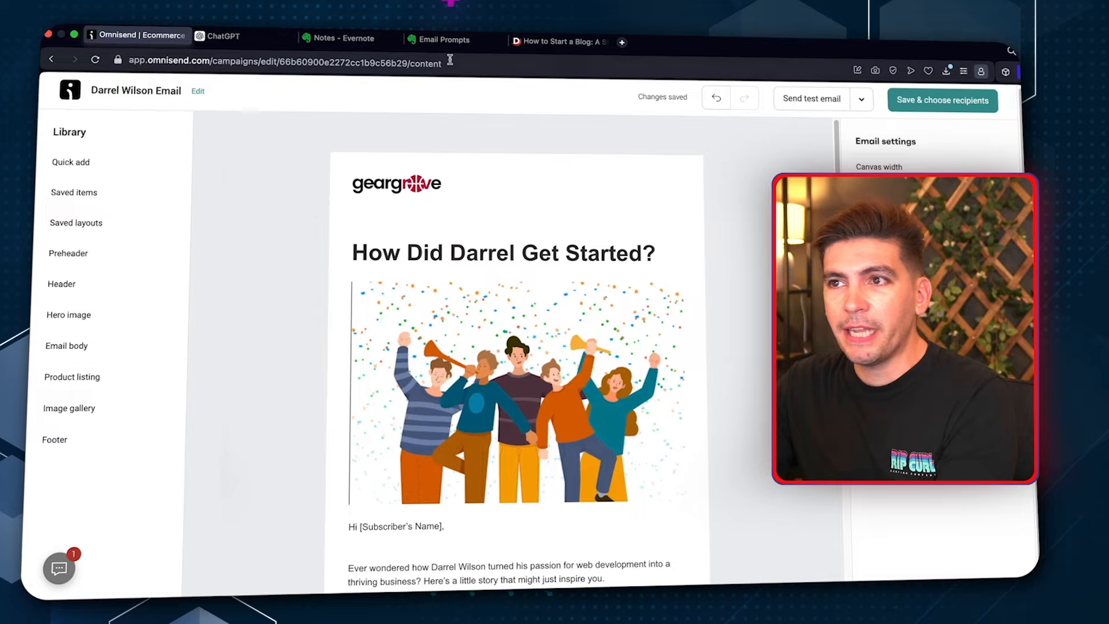
- Switch to the Email Prompts note in Evernote and review its Email Body, General Content, inactive subscriber and eCommerce prompts
mouse_move(447, 48)
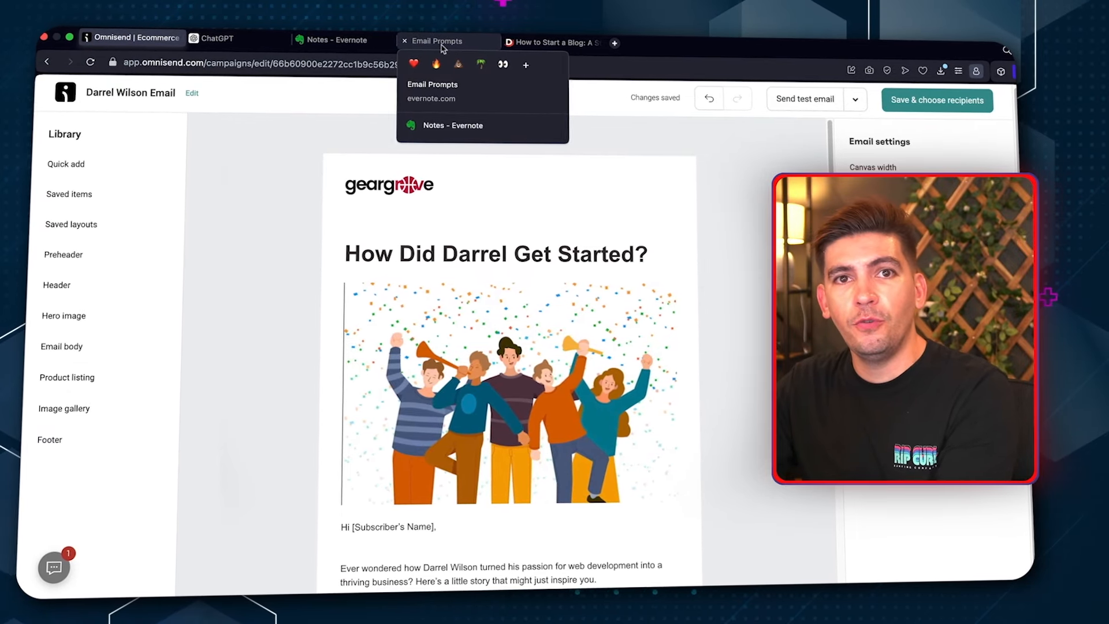
left_click(442, 48)
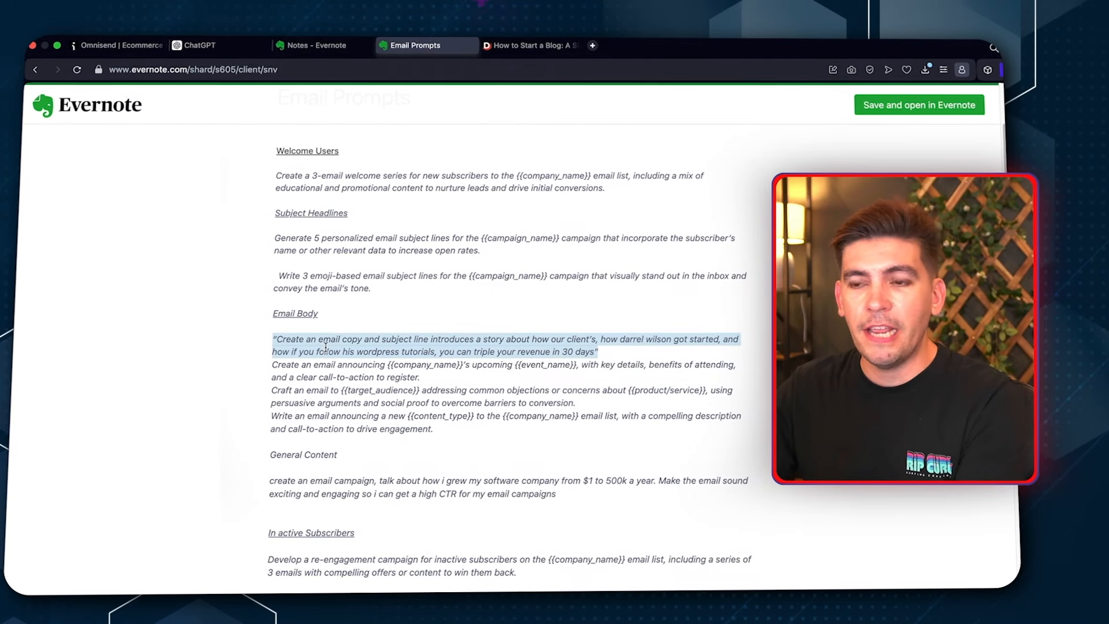
left_click_drag(278, 314, 303, 315)
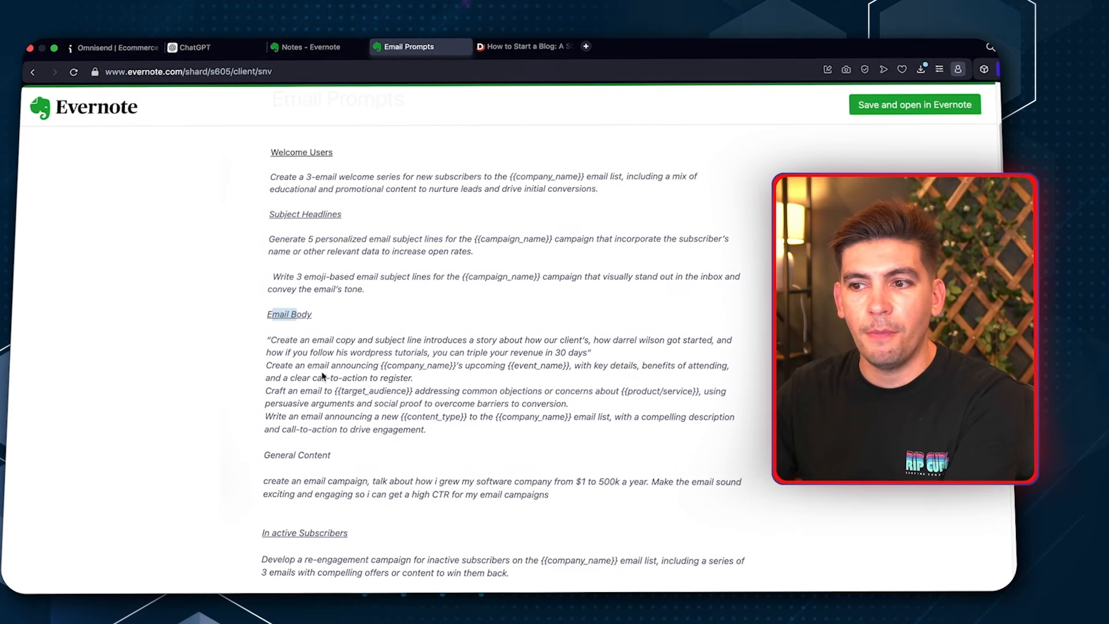
triple_click(289, 367)
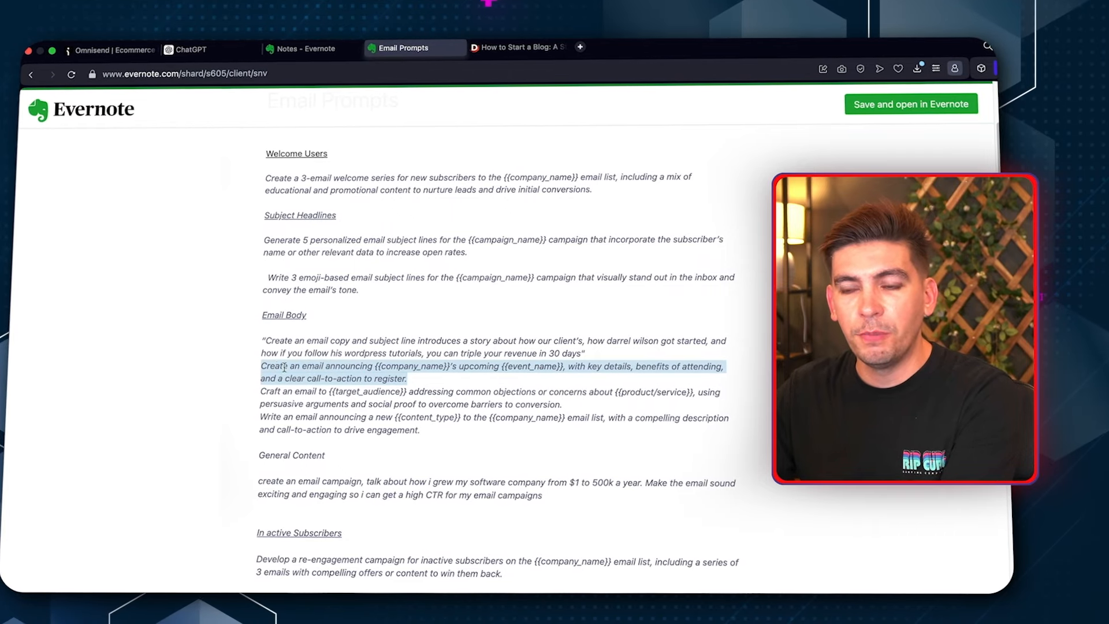
left_click(633, 356)
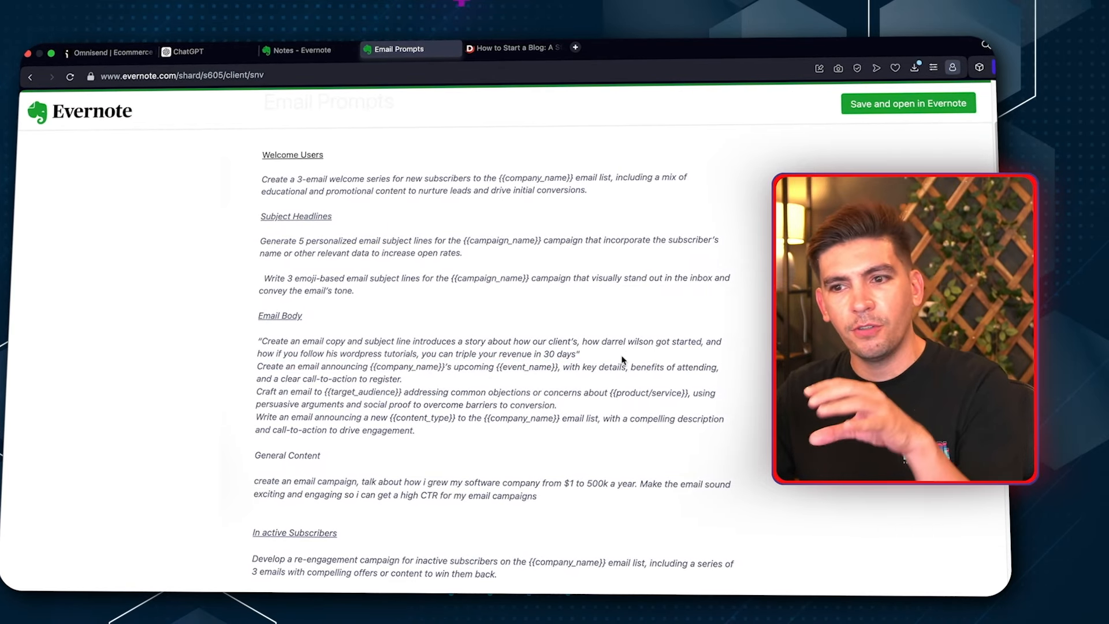
scroll(622, 360, "down", 5)
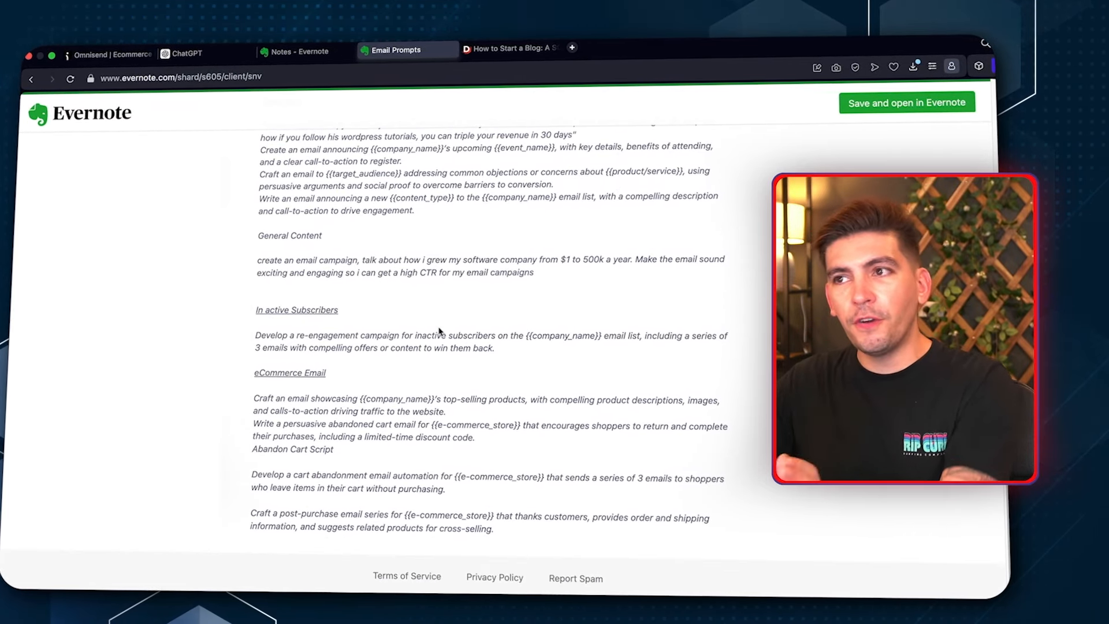
scroll(356, 372, "up", 6)
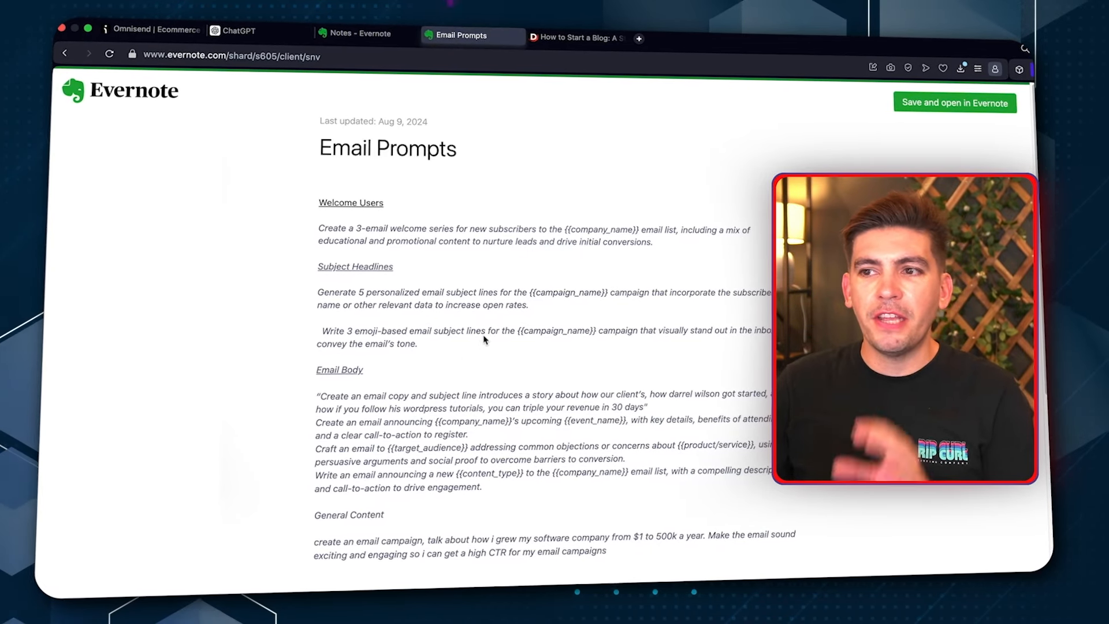
scroll(451, 355, "down", 5)
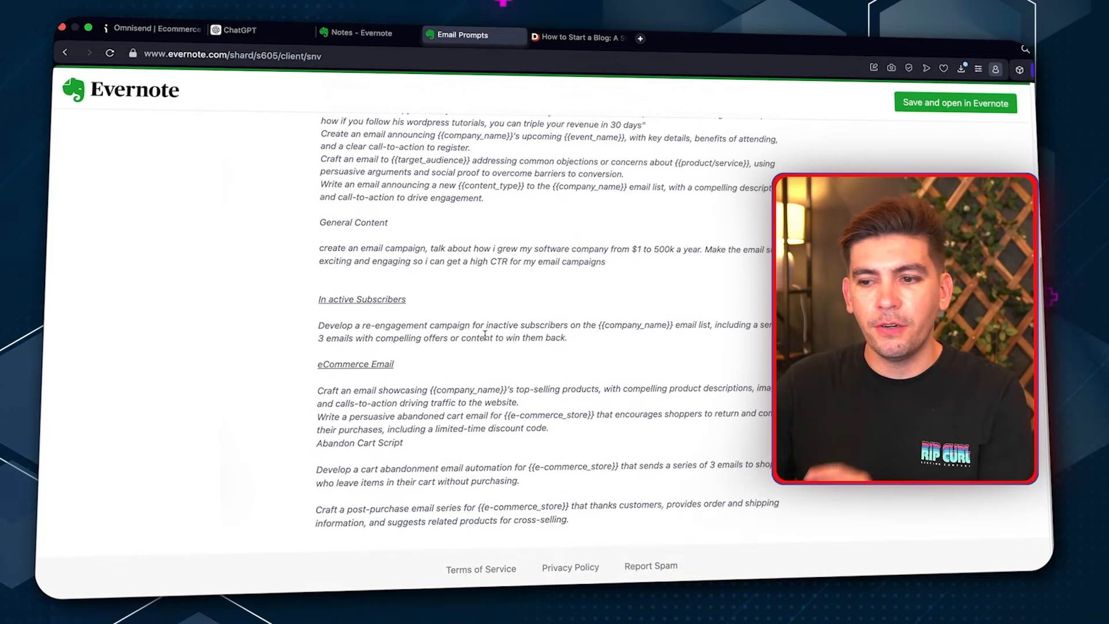
scroll(485, 339, "up", 7)
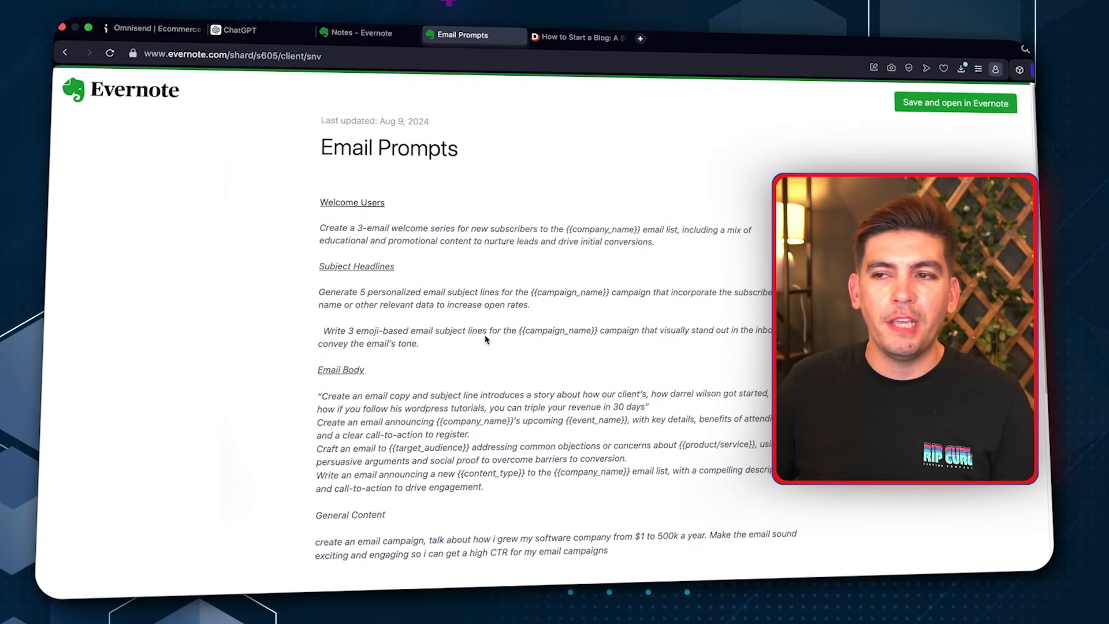